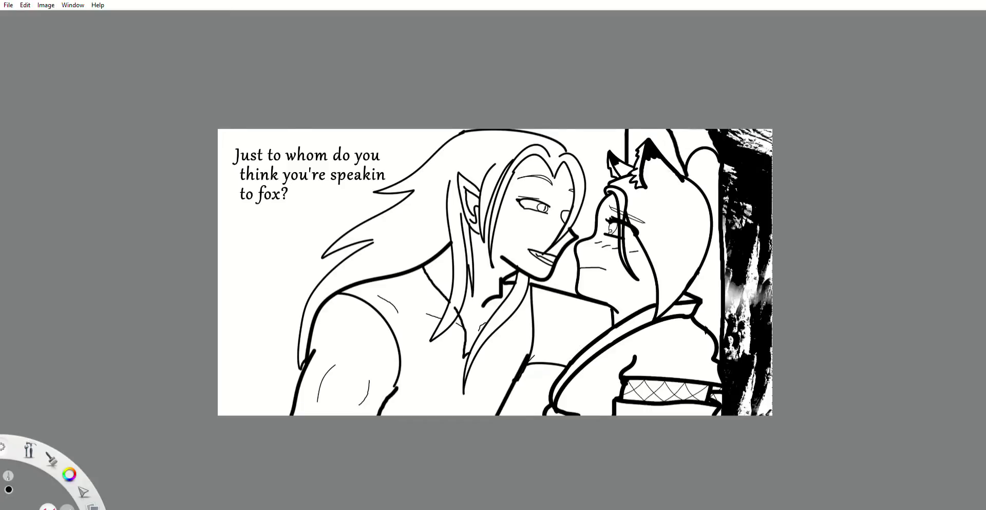
pyautogui.scroll(3, 774, 264)
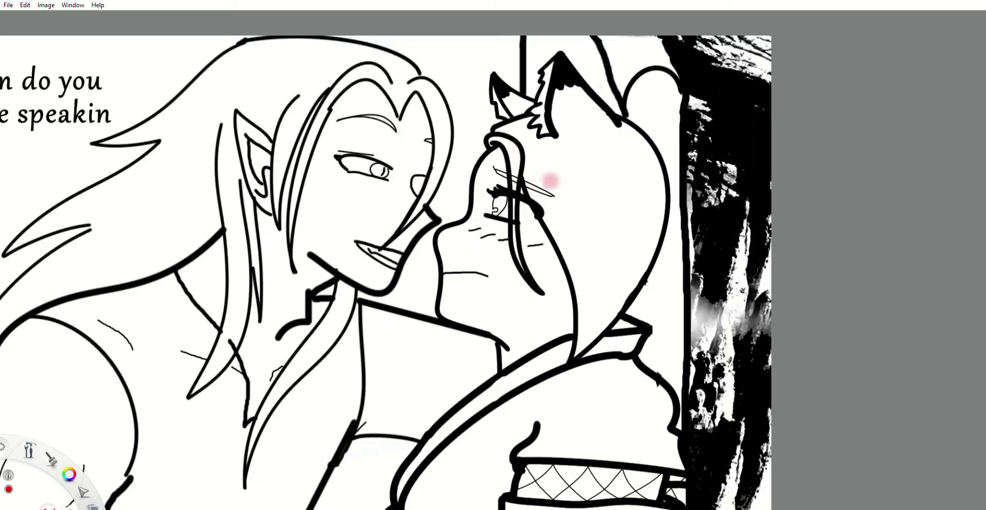
pyautogui.moveTo(498, 139)
pyautogui.mouseDown()
pyautogui.moveTo(537, 120)
pyautogui.moveTo(485, 136)
pyautogui.moveTo(513, 167)
pyautogui.moveTo(519, 144)
pyautogui.mouseUp()
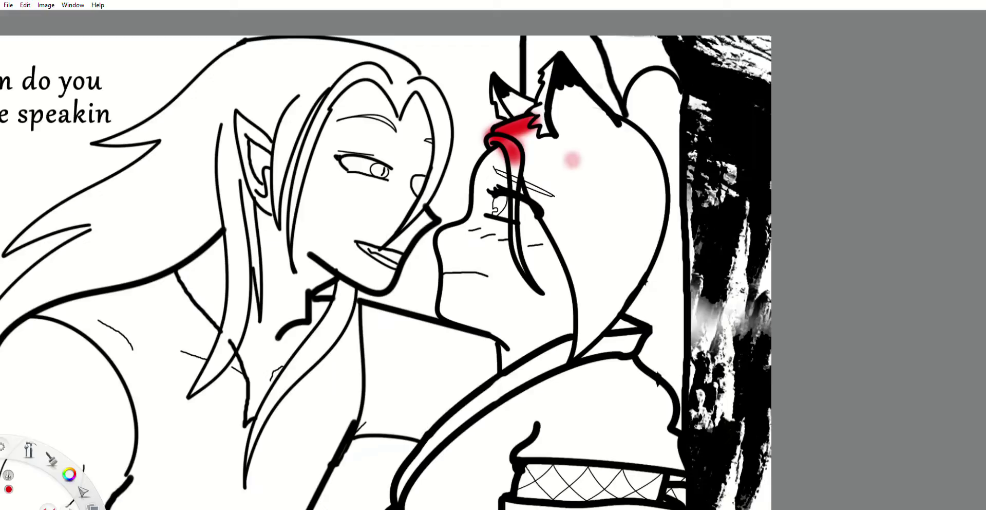
pyautogui.hotkey('ctrl', 'z')
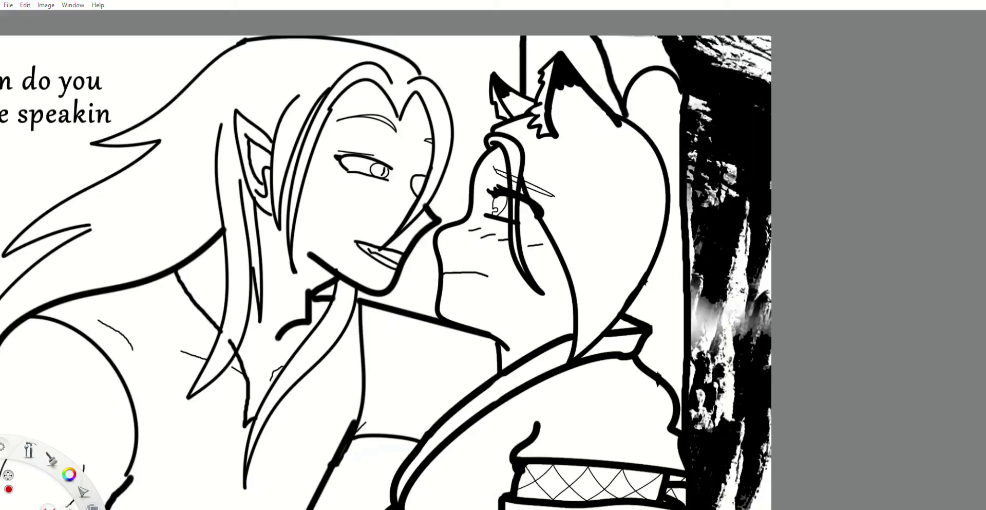
# Select the fox woman's hair and the area behind it beside the tree, fill both with red, and clear the selection
pyautogui.click(607, 205)
pyautogui.click(662, 303)
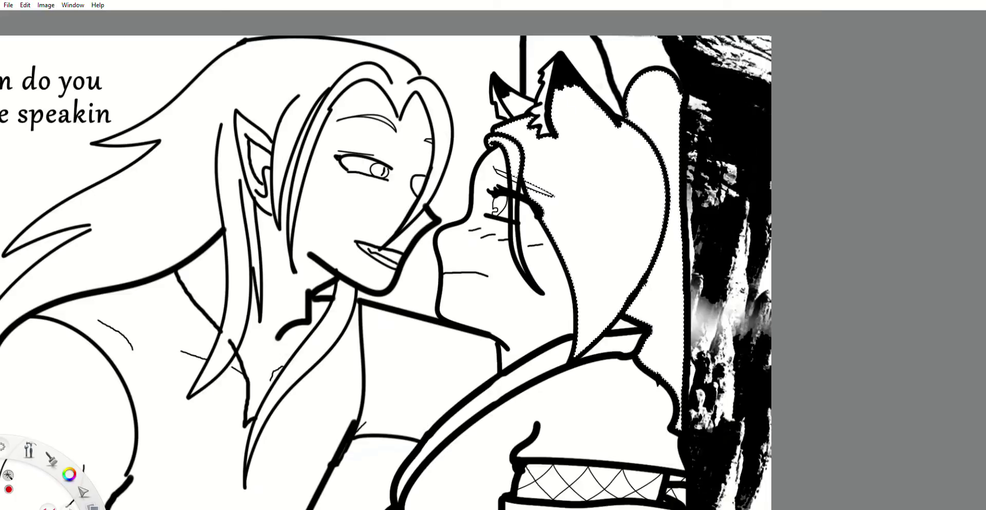
pyautogui.scroll(4, 512, 181)
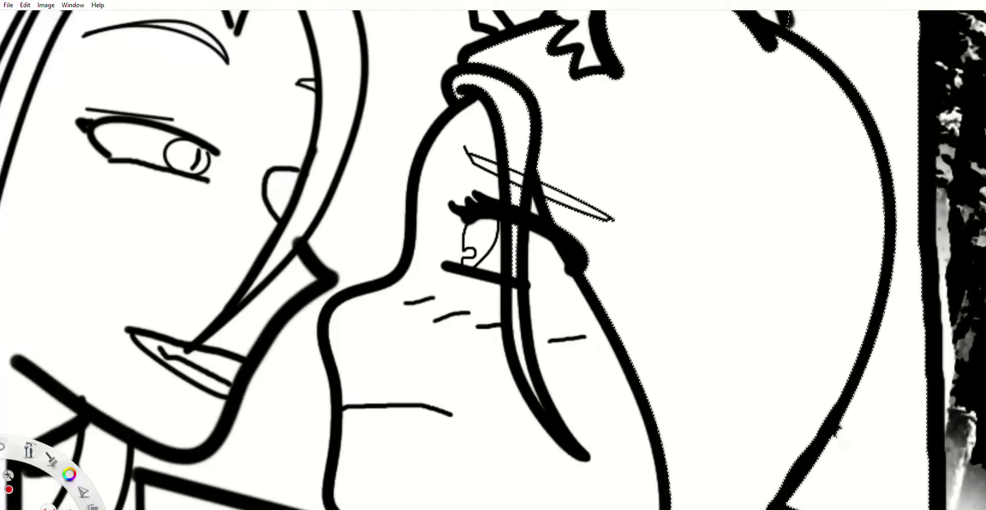
pyautogui.scroll(-3, 516, 329)
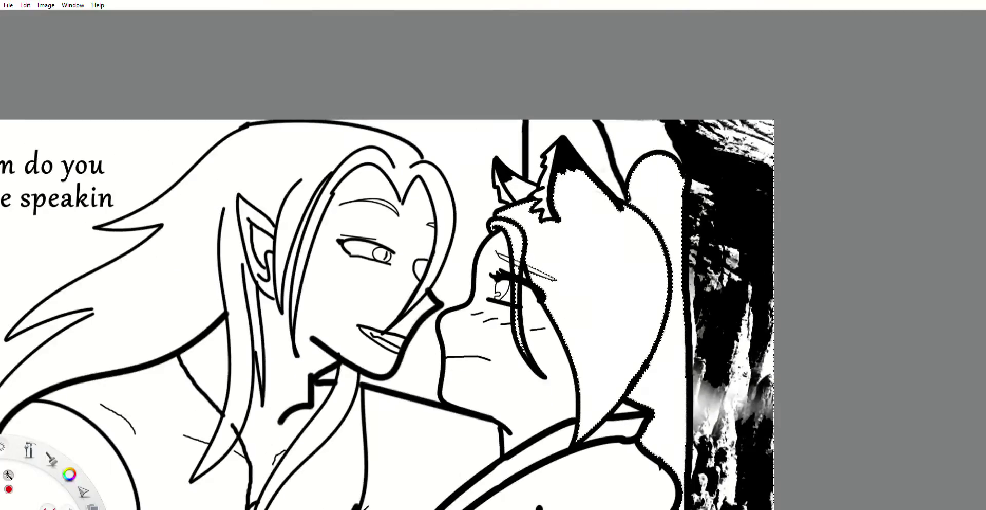
pyautogui.press('g')
pyautogui.click(609, 288)
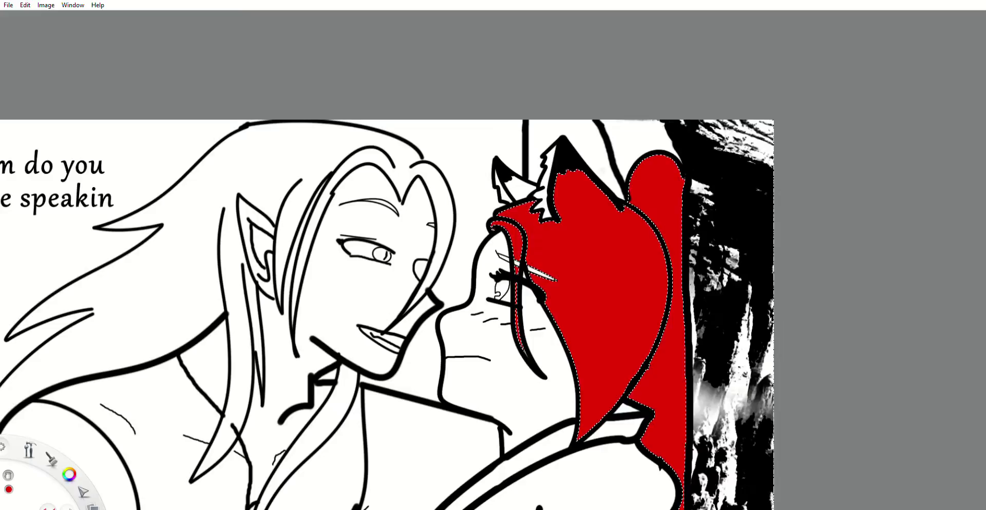
pyautogui.hotkey('ctrl', 'd')
# Brush red into the outer part of the fox woman's smaller, far ear
pyautogui.press('s')
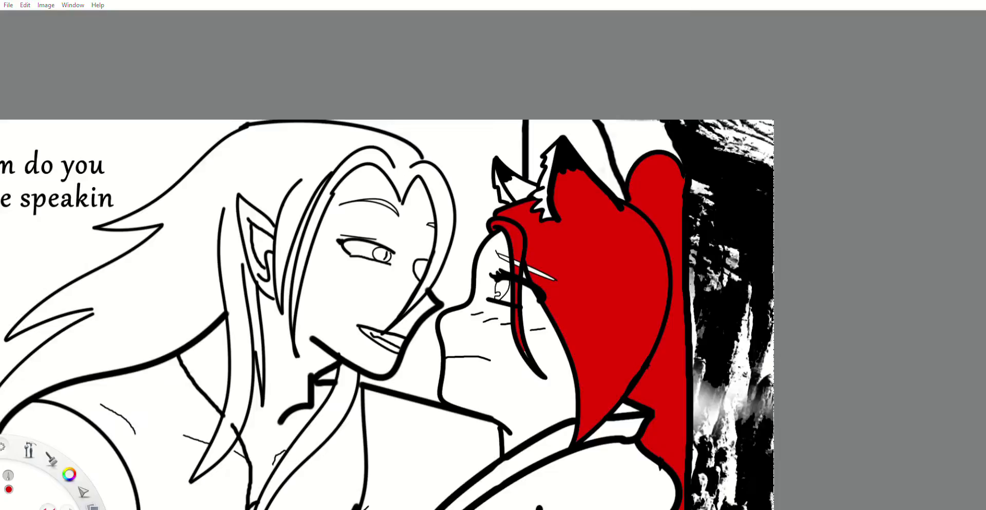
pyautogui.scroll(5, 552, 181)
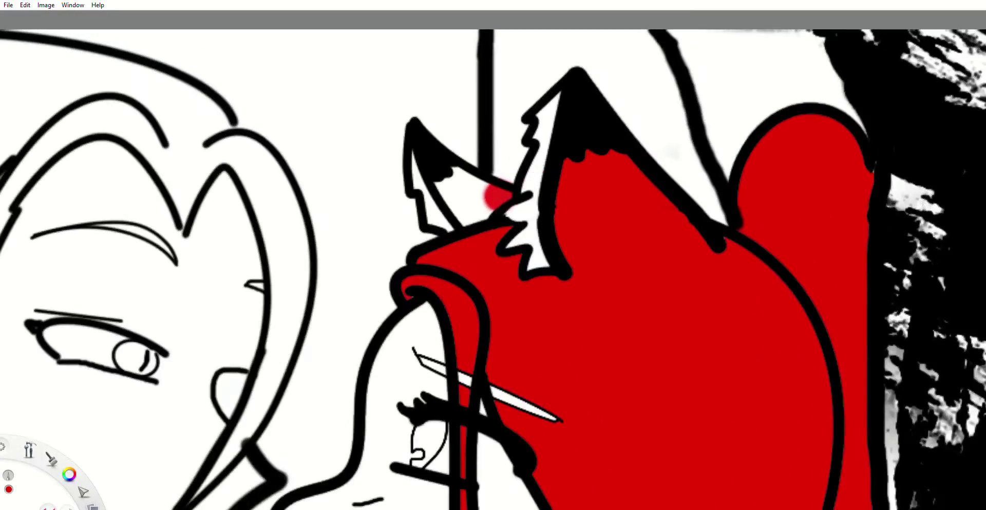
pyautogui.moveTo(499, 197)
pyautogui.mouseDown()
pyautogui.moveTo(443, 182)
pyautogui.moveTo(450, 172)
pyautogui.moveTo(450, 199)
pyautogui.moveTo(479, 211)
pyautogui.mouseUp()
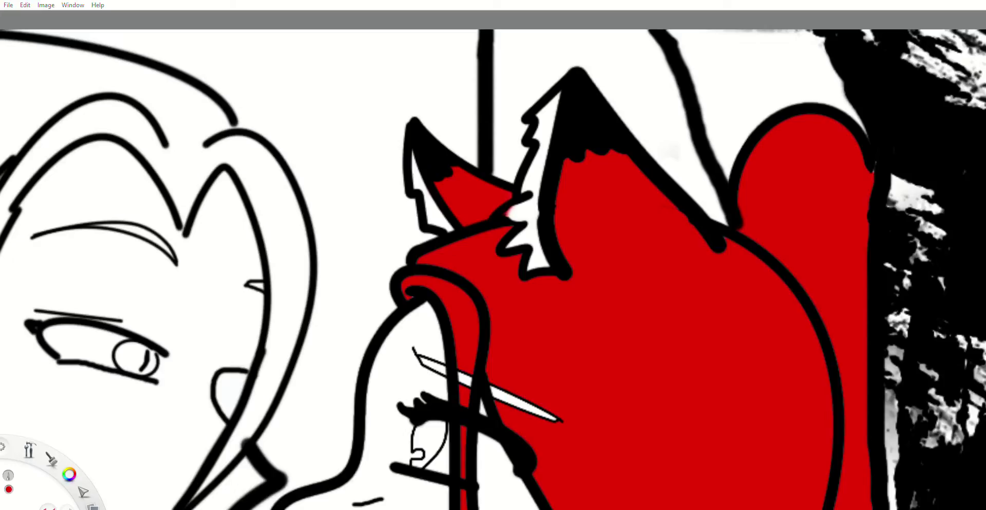
# Set the paint colour to white and hide the white background
pyautogui.click(9, 489)
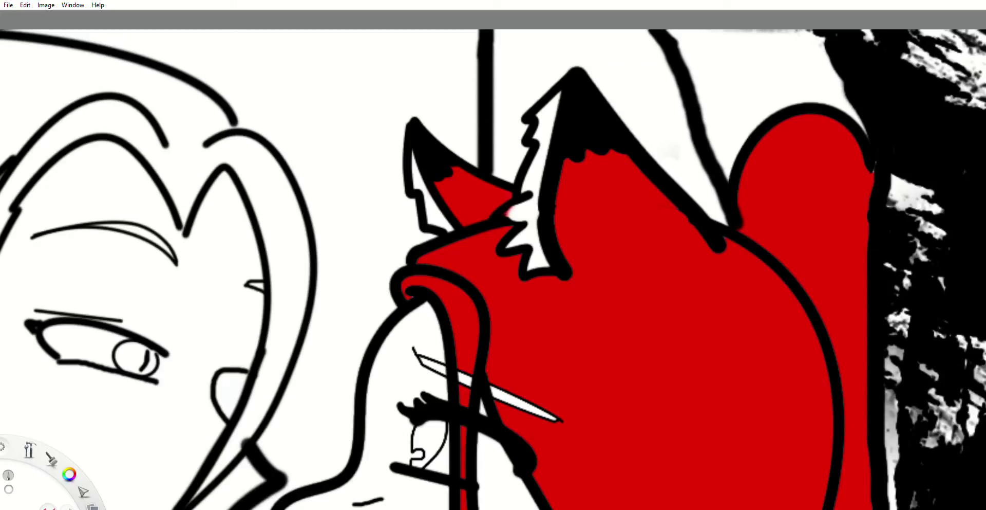
pyautogui.click(868, 475)
pyautogui.moveTo(558, 95)
pyautogui.mouseDown()
pyautogui.moveTo(529, 200)
pyautogui.moveTo(516, 221)
pyautogui.moveTo(506, 205)
pyautogui.moveTo(531, 226)
pyautogui.moveTo(543, 266)
pyautogui.mouseUp()
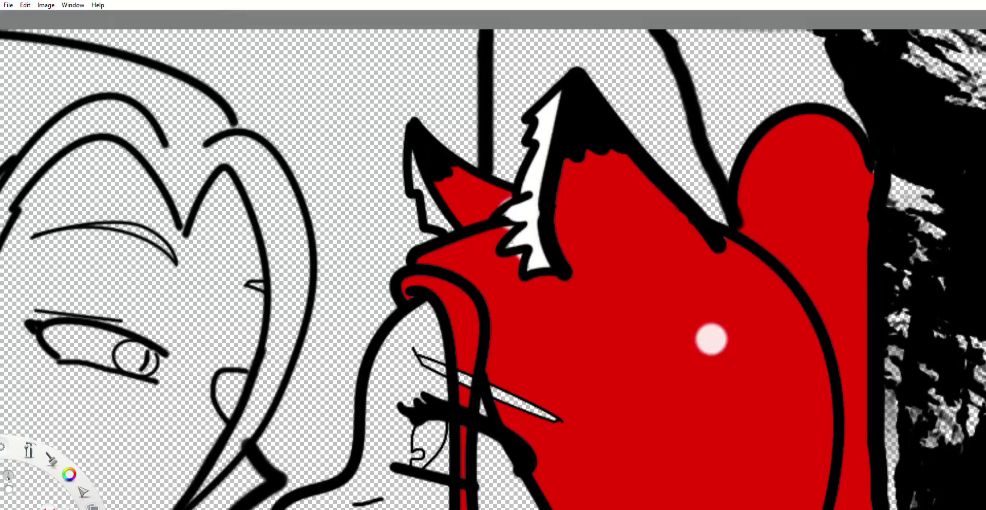
pyautogui.hotkey('ctrl', 'z')
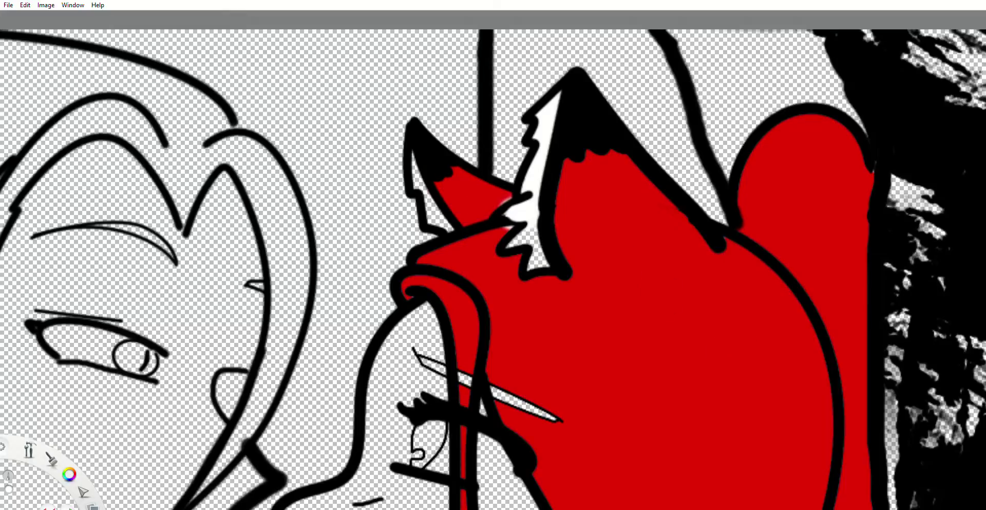
pyautogui.hotkey('ctrl', 'z')
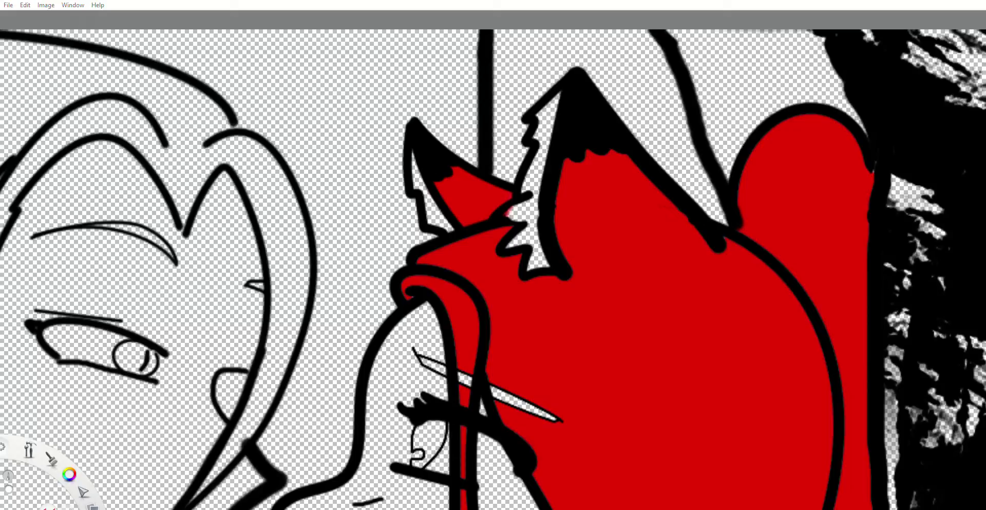
# Paint the inner fur of both fox ears white
pyautogui.moveTo(558, 100)
pyautogui.mouseDown()
pyautogui.moveTo(532, 203)
pyautogui.moveTo(520, 219)
pyautogui.moveTo(511, 213)
pyautogui.moveTo(526, 247)
pyautogui.moveTo(509, 246)
pyautogui.moveTo(561, 254)
pyautogui.moveTo(553, 219)
pyautogui.mouseUp()
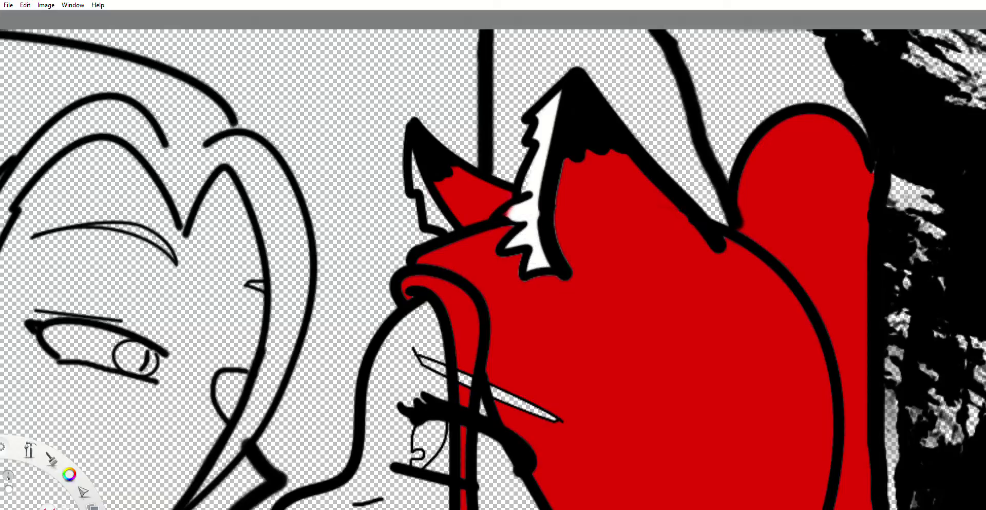
pyautogui.moveTo(472, 239)
pyautogui.mouseDown()
pyautogui.moveTo(446, 226)
pyautogui.moveTo(411, 149)
pyautogui.mouseUp()
# Paint the fox woman's eye white on both sides of the front hair strand
pyautogui.scroll(-10, 444, 224)
pyautogui.scroll(6, 438, 266)
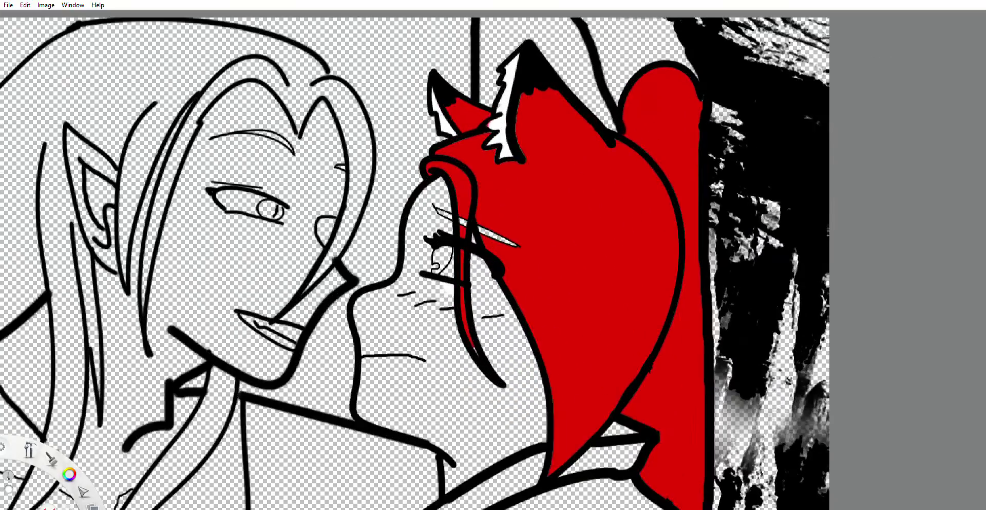
pyautogui.scroll(3, 406, 181)
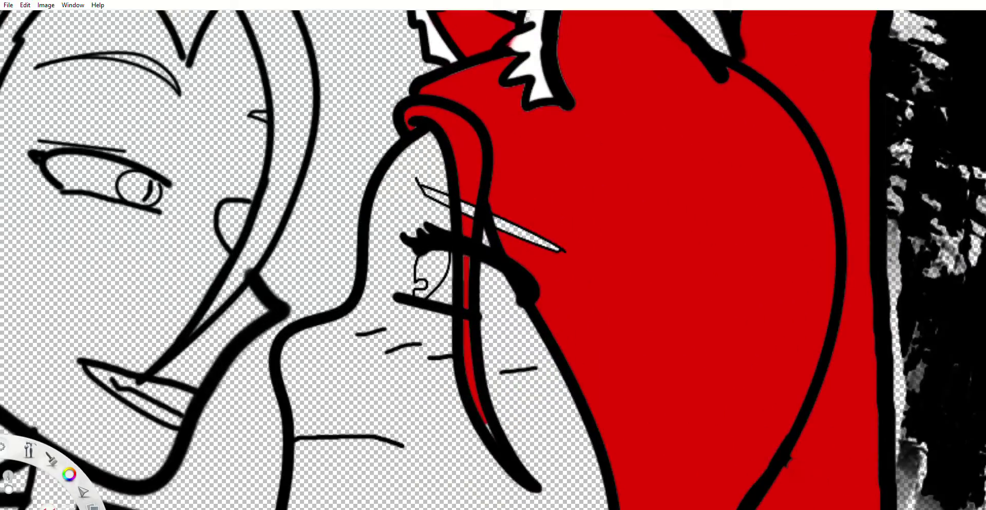
pyautogui.moveTo(465, 266)
pyautogui.mouseDown()
pyautogui.moveTo(504, 292)
pyautogui.moveTo(421, 293)
pyautogui.moveTo(413, 283)
pyautogui.moveTo(442, 252)
pyautogui.mouseUp()
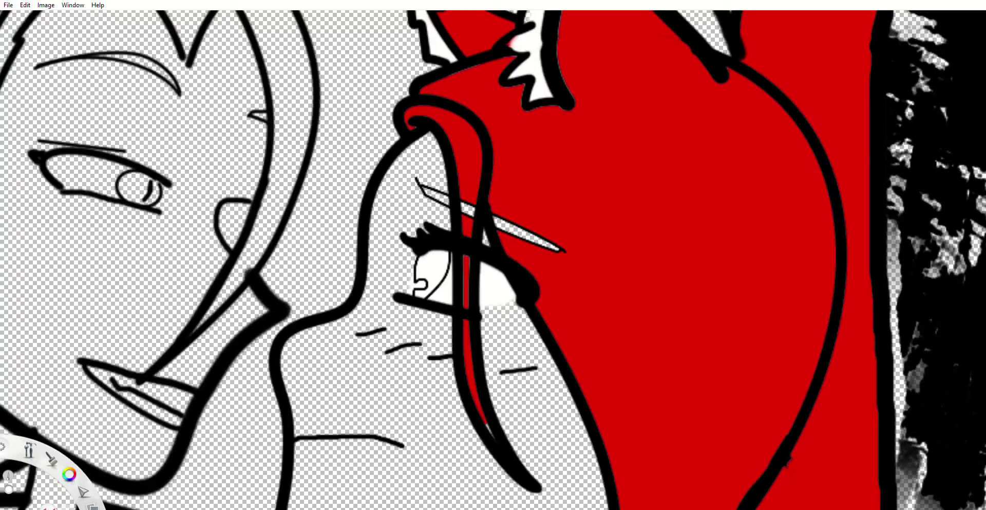
# Sample the red of the hair and paint the fox woman's whole eyebrow with it, including its tip on the forehead
pyautogui.keyDown('alt'); pyautogui.click(560, 234); pyautogui.keyUp('alt')
pyautogui.moveTo(558, 249); pyautogui.dragTo(450, 209)
pyautogui.hotkey('ctrl', 'z')
pyautogui.hotkey('ctrl', 'z')
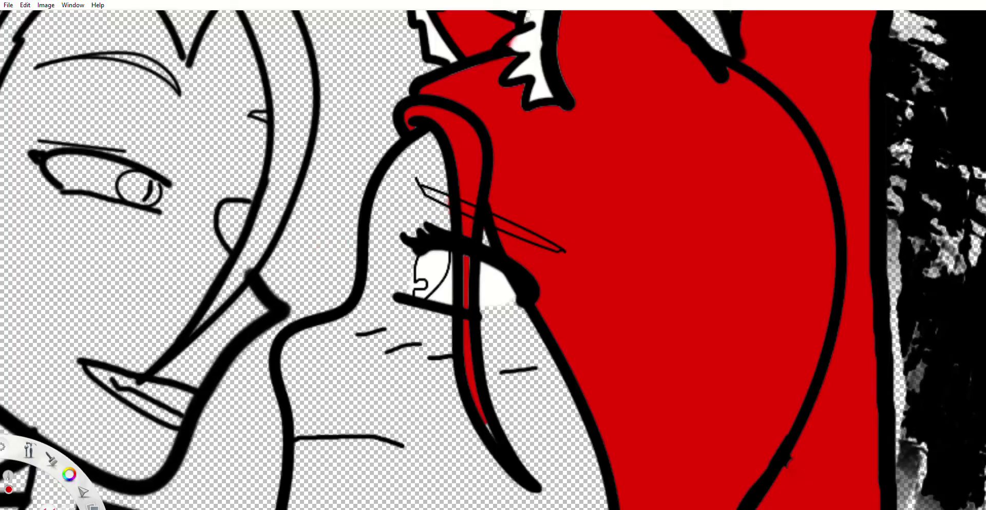
pyautogui.scroll(3, 386, 187)
pyautogui.moveTo(463, 179)
pyautogui.mouseDown()
pyautogui.moveTo(508, 208)
pyautogui.moveTo(465, 189)
pyautogui.mouseUp()
pyautogui.click(502, 205)
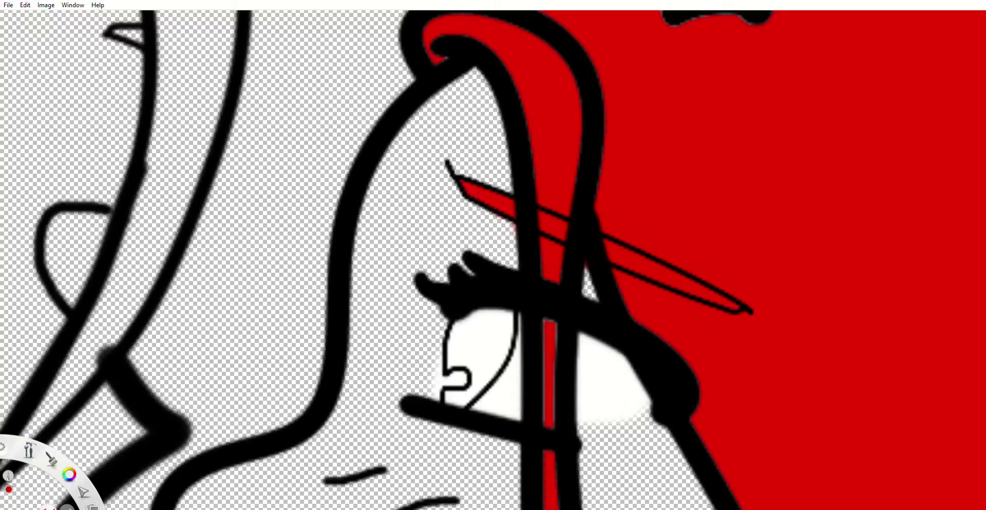
# Paint the unfilled lower tip of the fox woman's front hair strand red
pyautogui.scroll(-5, 669, 283)
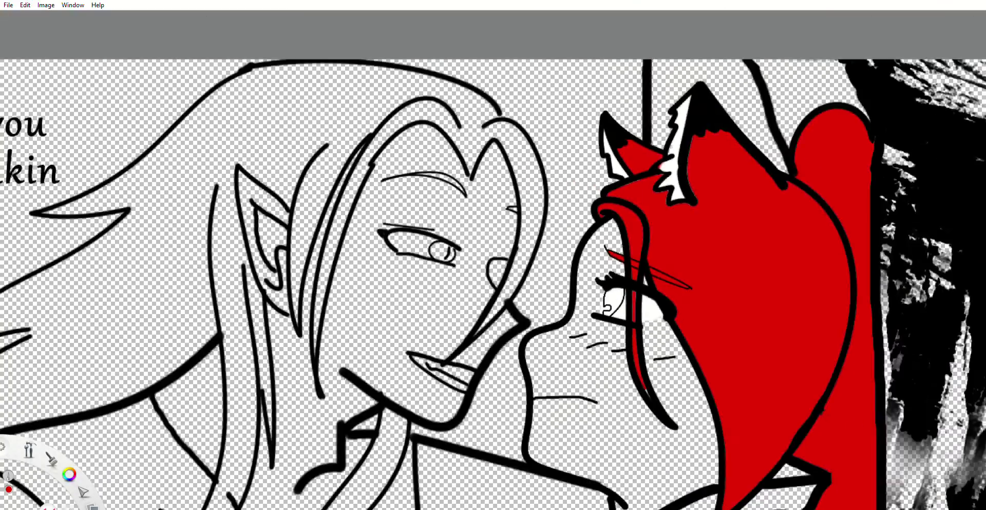
pyautogui.scroll(-2, 787, 396)
pyautogui.scroll(6, 642, 370)
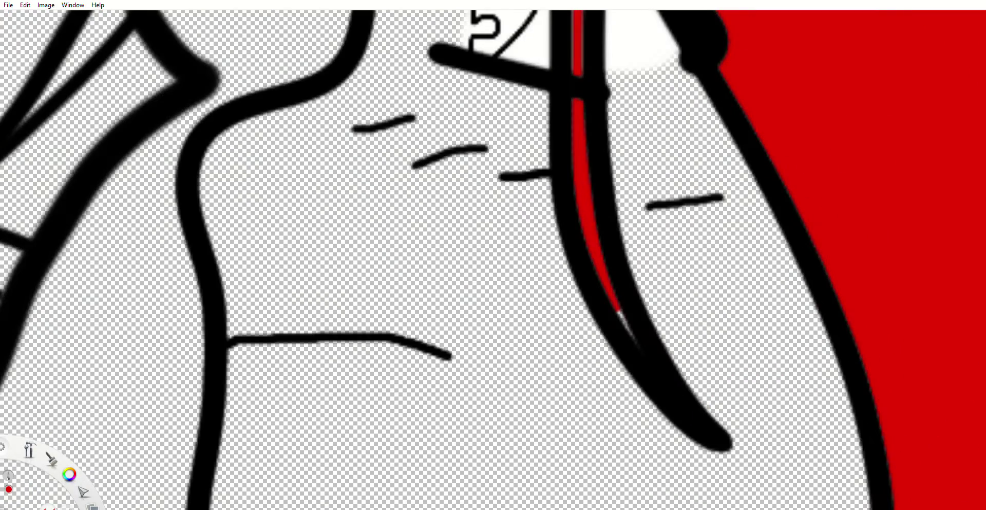
pyautogui.moveTo(617, 307); pyautogui.dragTo(637, 342)
# Sample the white of the ear fur and touch up the red smudge and uncovered gaps in the near ear's fur
pyautogui.scroll(-5, 493, 257)
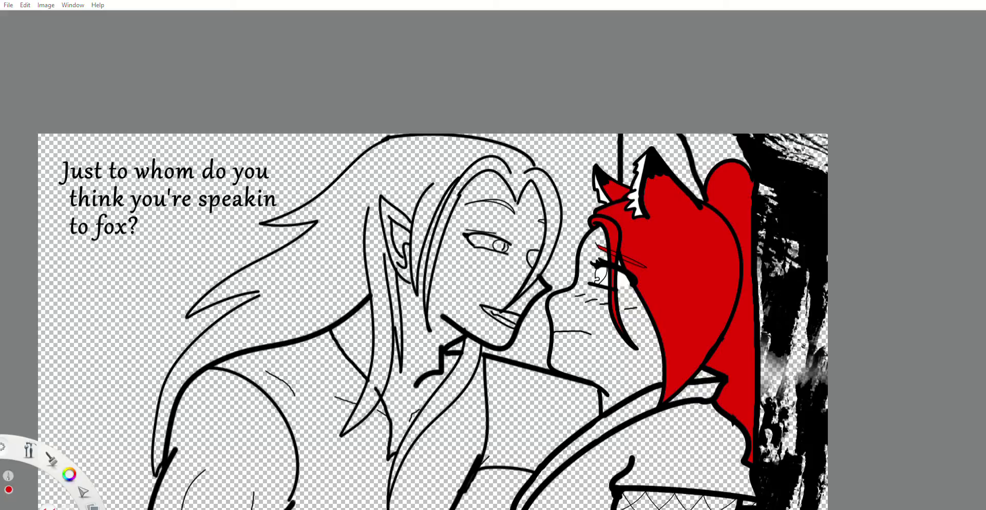
pyautogui.keyDown('alt'); pyautogui.click(638, 199); pyautogui.keyUp('alt')
pyautogui.scroll(8, 644, 198)
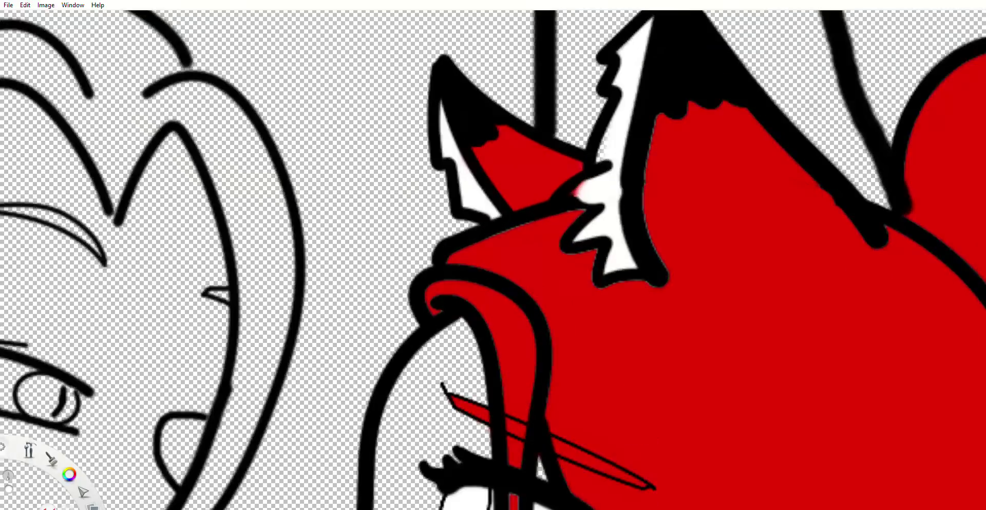
pyautogui.scroll(3, 622, 201)
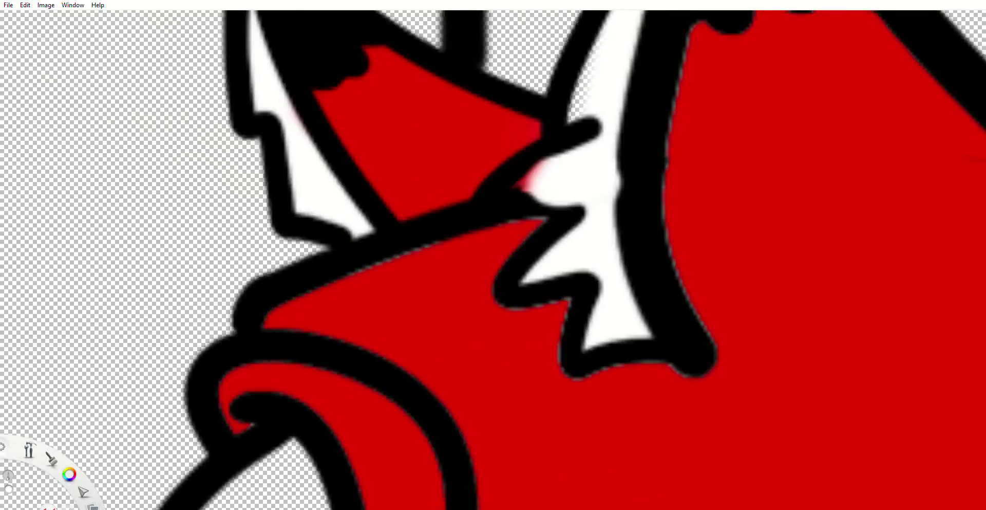
pyautogui.moveTo(546, 163)
pyautogui.mouseDown()
pyautogui.moveTo(525, 185)
pyautogui.moveTo(537, 174)
pyautogui.mouseUp()
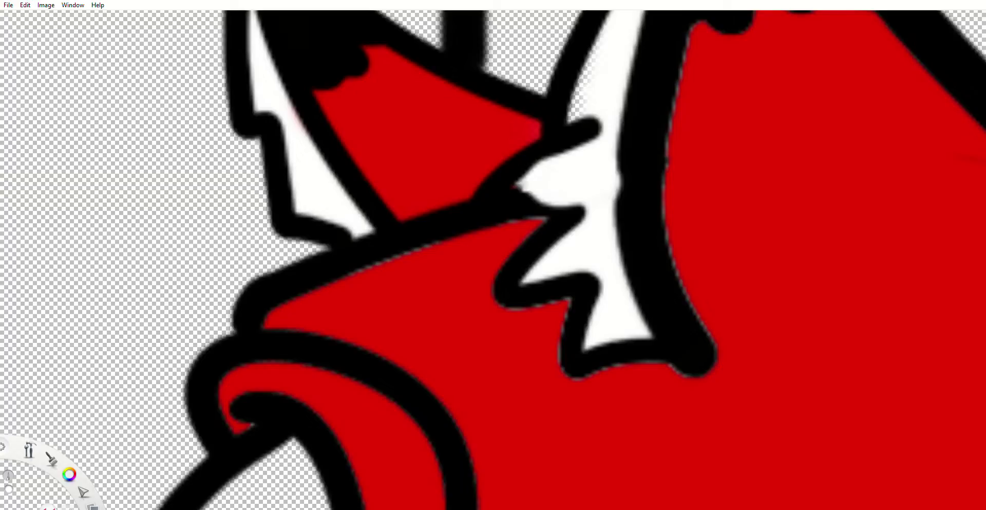
pyautogui.moveTo(601, 34); pyautogui.dragTo(567, 119)
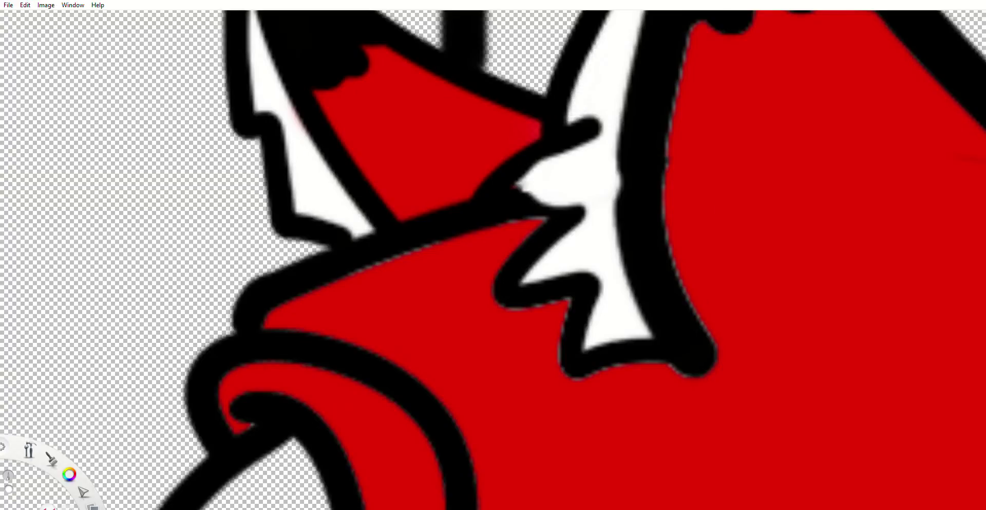
# Select the kimono's collar bands and the segments of its crosshatched sash, and fill them with white
pyautogui.scroll(-5, 585, 129)
pyautogui.scroll(1, 505, 203)
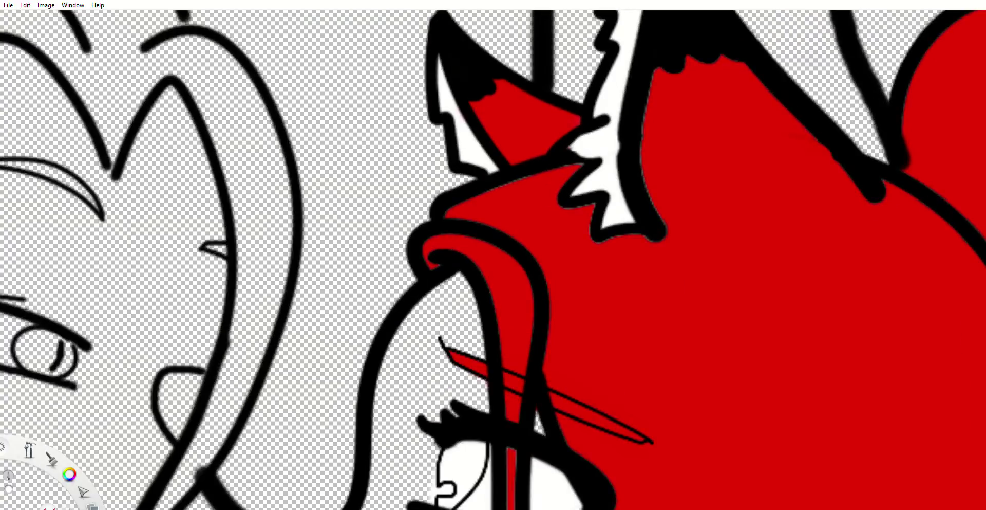
pyautogui.scroll(-5, 493, 256)
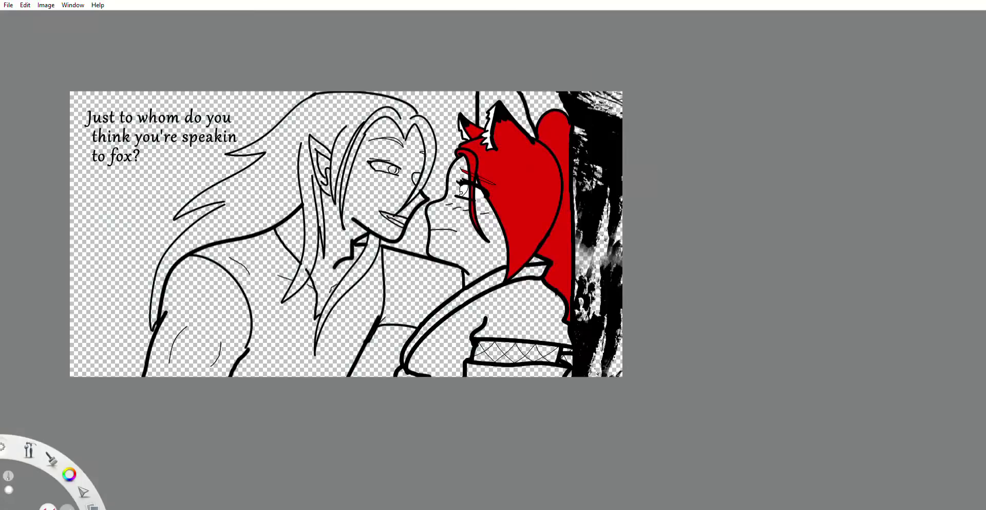
pyautogui.scroll(5, 456, 355)
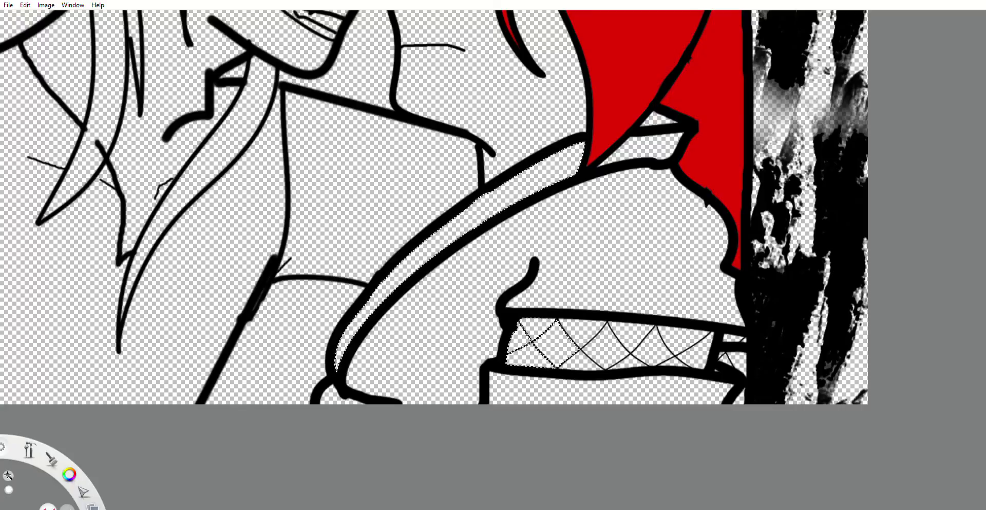
pyautogui.click(606, 346)
pyautogui.click(630, 362)
pyautogui.click(632, 334)
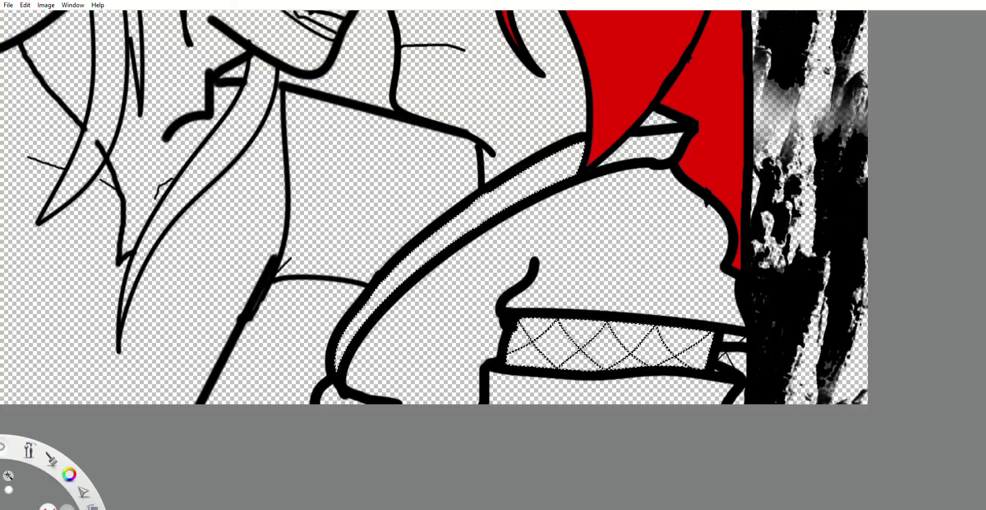
pyautogui.press('g')
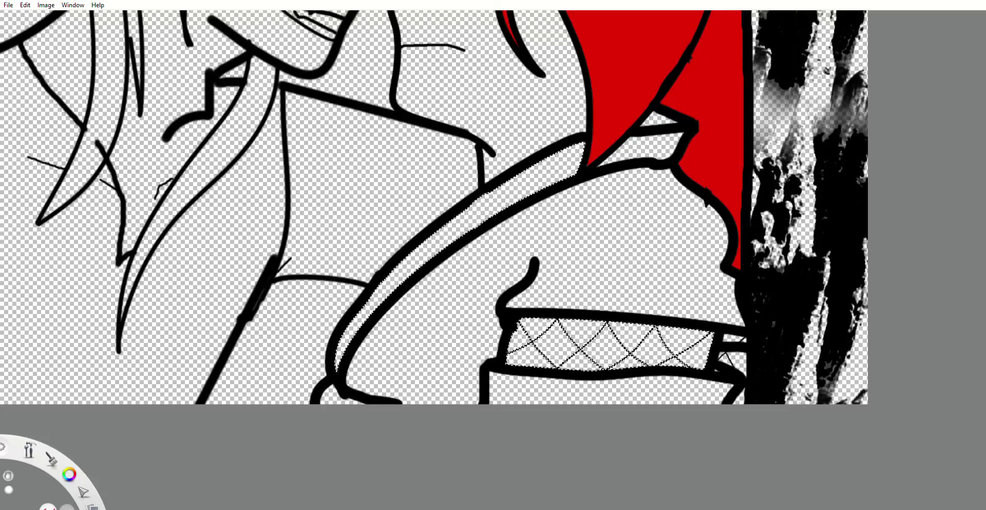
pyautogui.press('w')
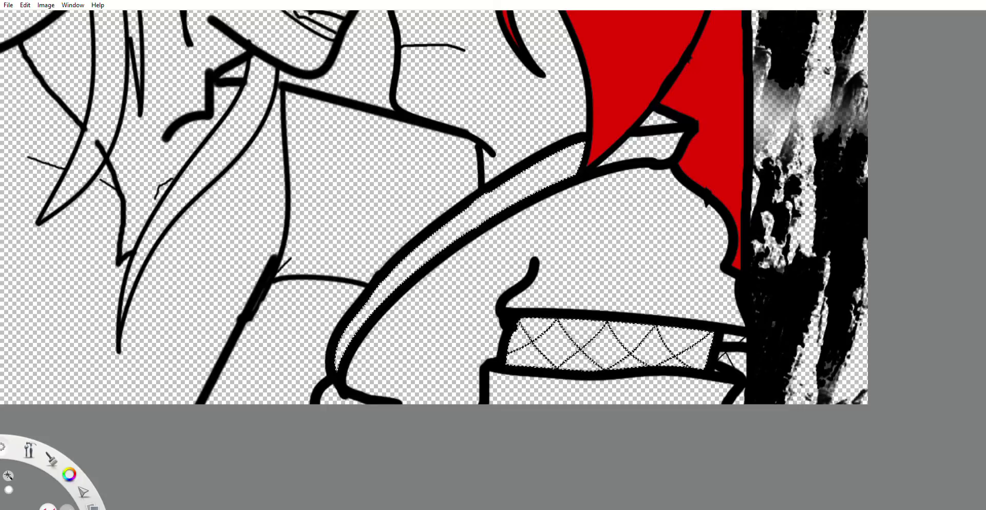
pyautogui.click(649, 148)
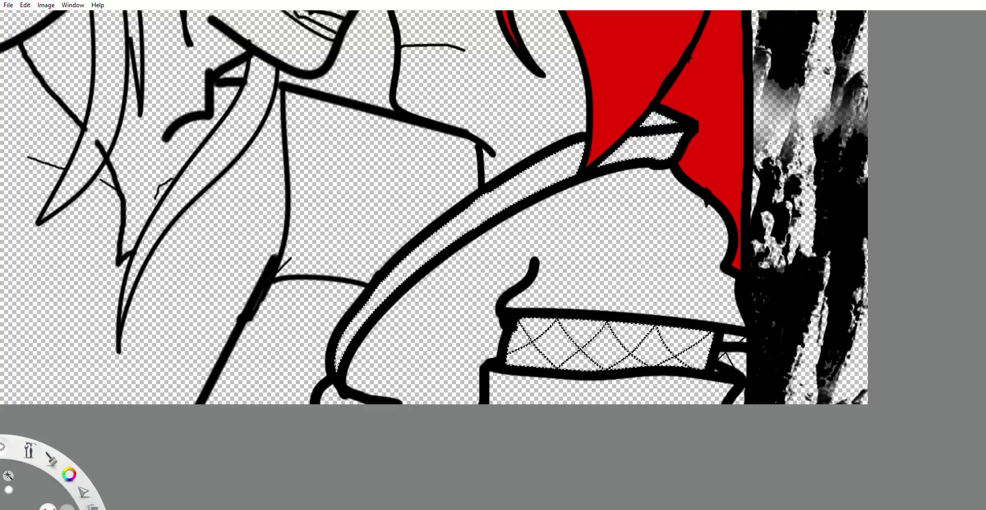
pyautogui.press('g')
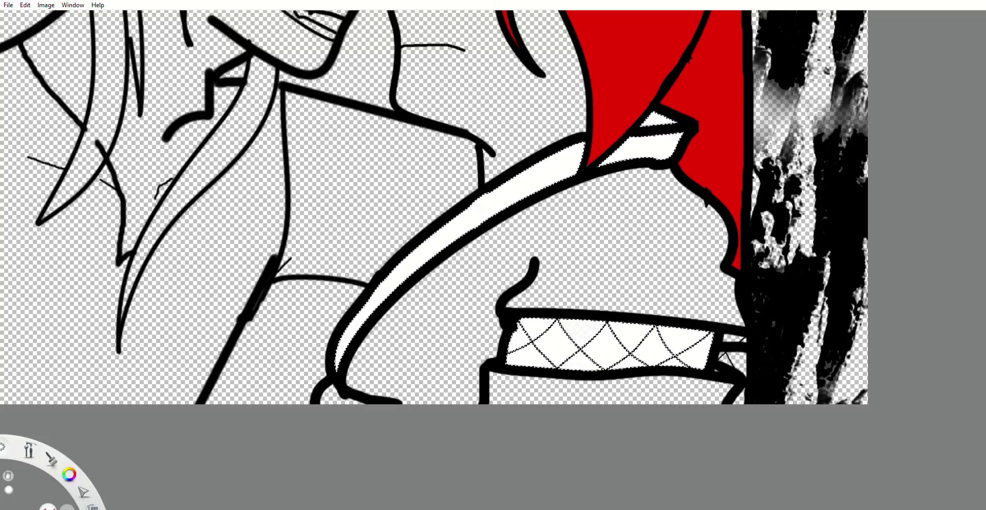
# Undo and redo the white fill of the kimono's collar and sash, and clear the selection
pyautogui.hotkey('ctrl', 'z')
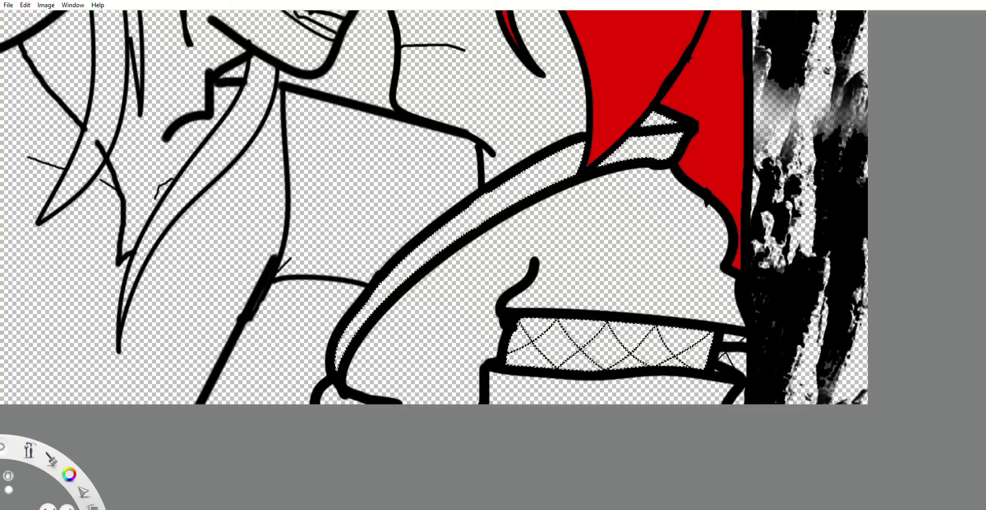
pyautogui.hotkey('ctrl', 'y')
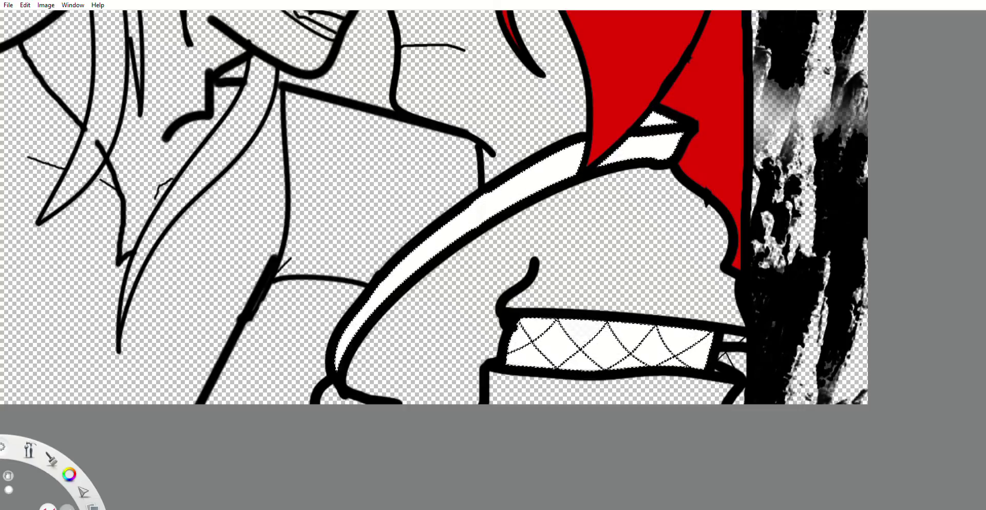
pyautogui.hotkey('ctrl', 'd')
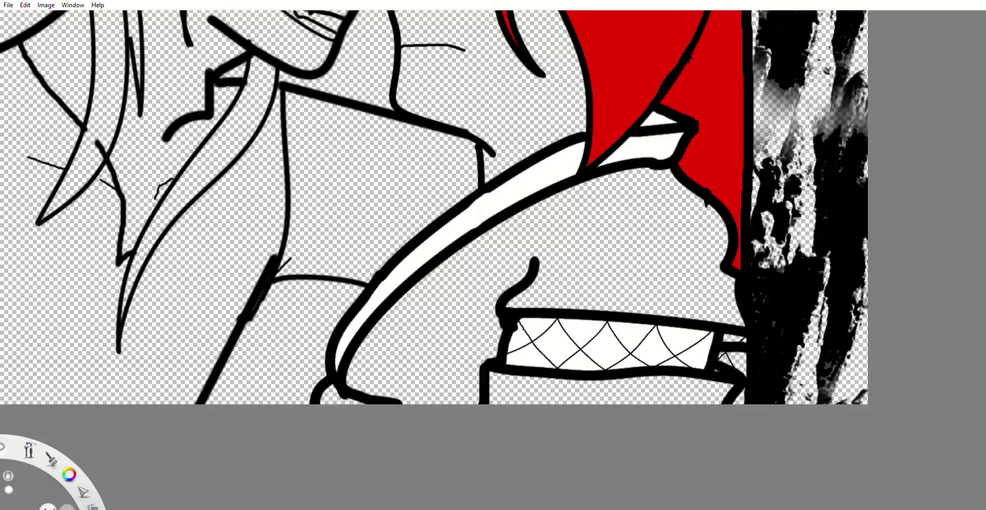
# Select the fox woman's face and neck and fill them with a light peach skin tone
pyautogui.scroll(-6, 587, 335)
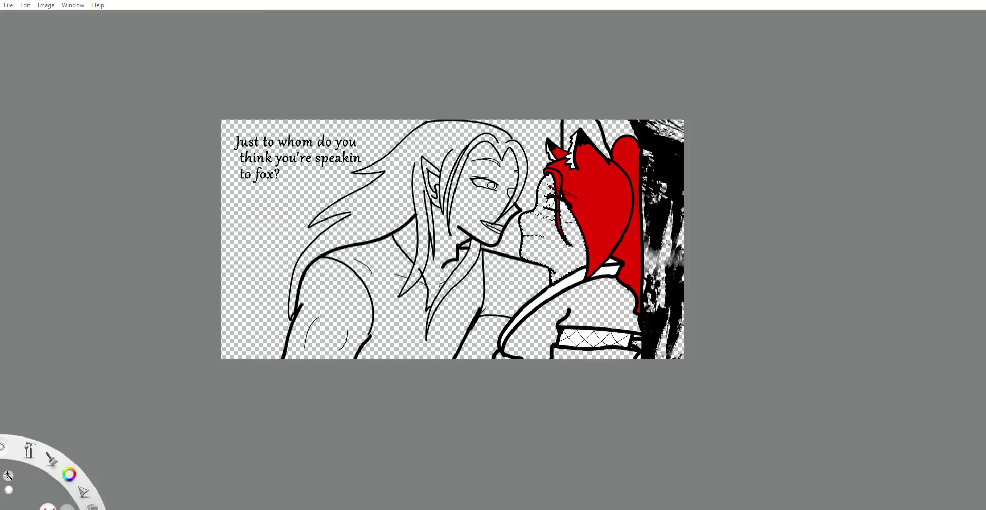
pyautogui.press('b')
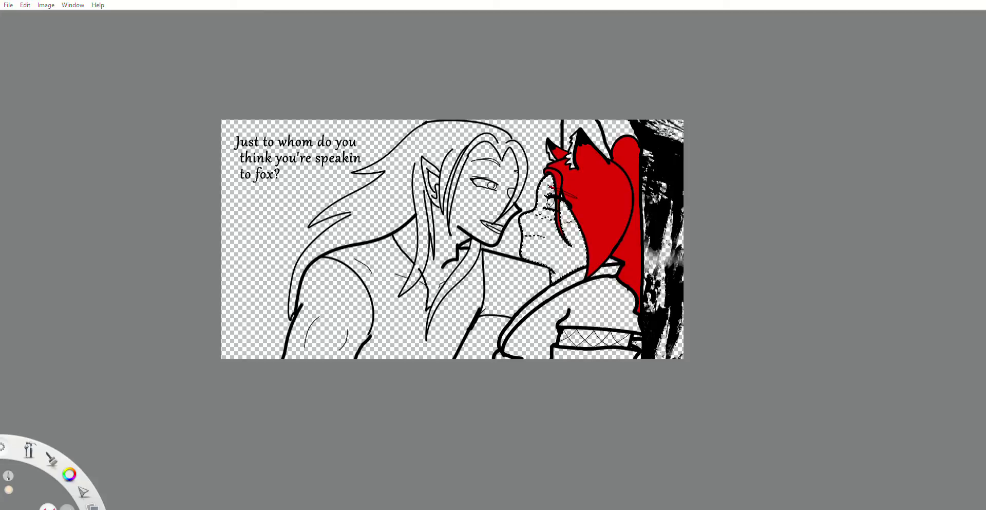
pyautogui.press('g')
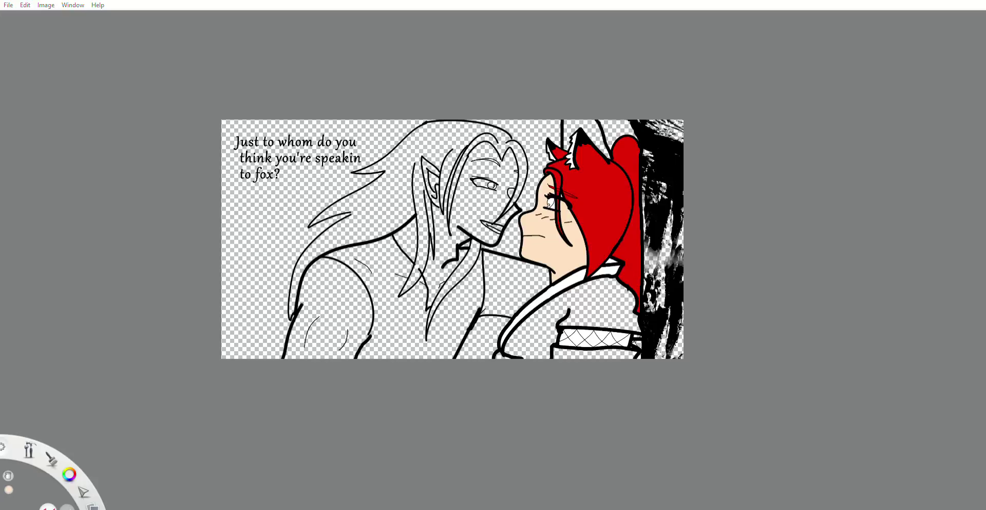
pyautogui.hotkey('ctrl', 'z')
# Select the unfilled body and sleeve areas of the fox woman's kimono and fill them with bright green
pyautogui.press('w')
pyautogui.click(587, 305)
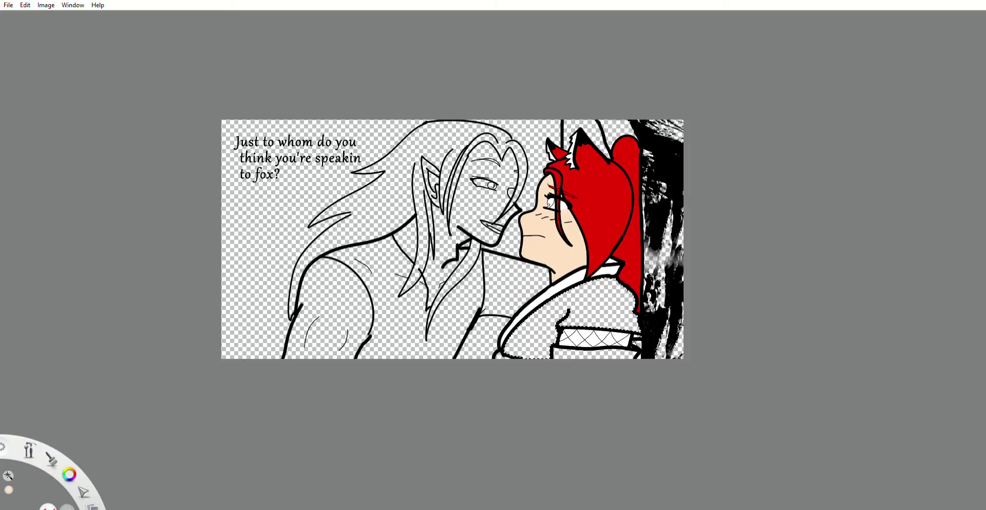
pyautogui.scroll(10, 656, 338)
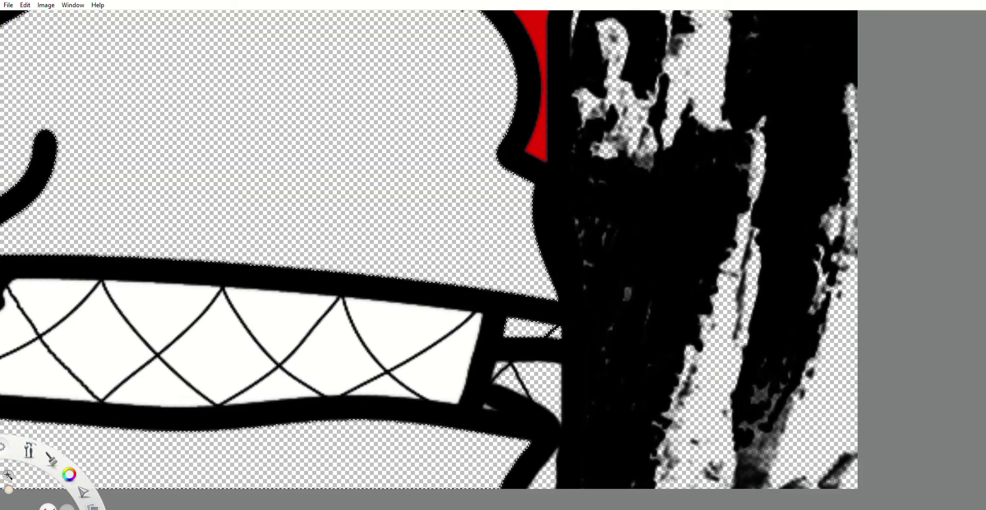
pyautogui.scroll(-4, 540, 416)
pyautogui.scroll(-4, 514, 414)
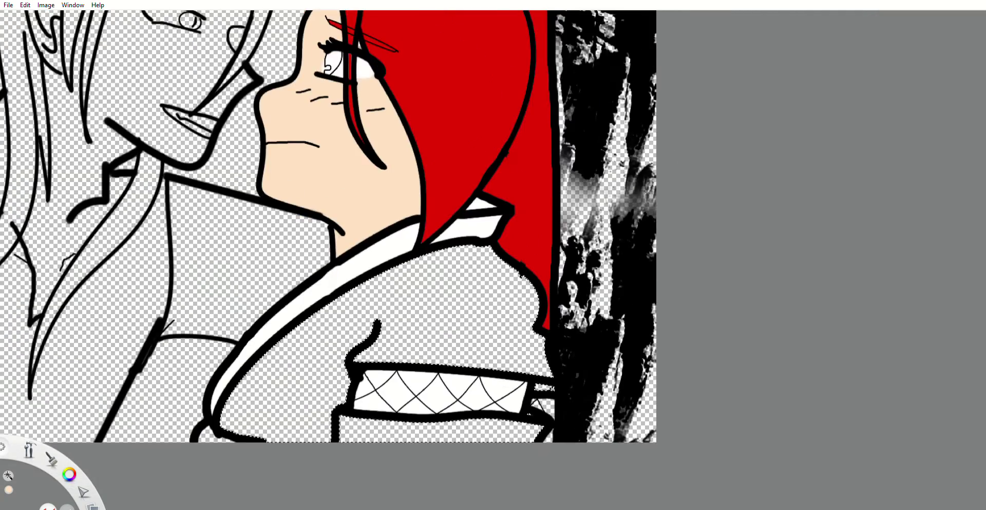
pyautogui.scroll(4, 269, 422)
pyautogui.scroll(-5, 277, 420)
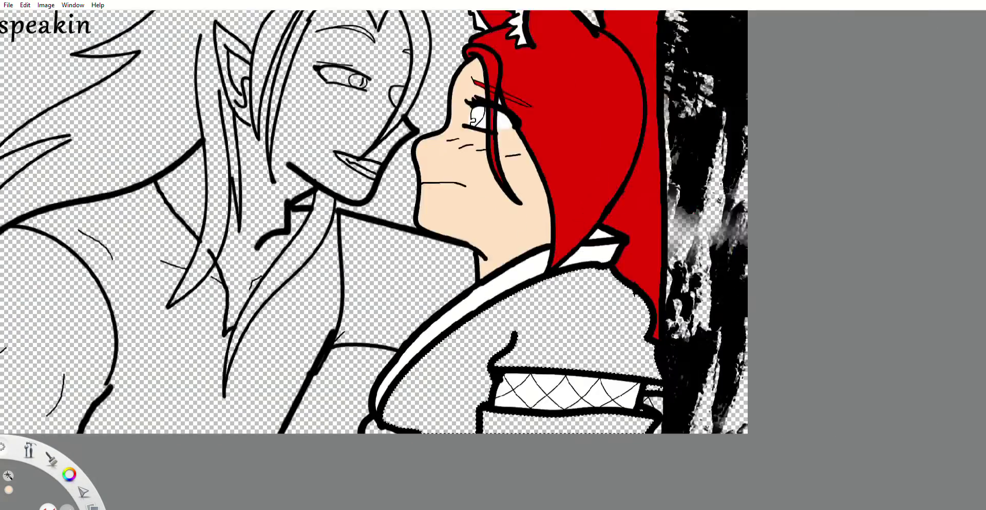
pyautogui.press('b')
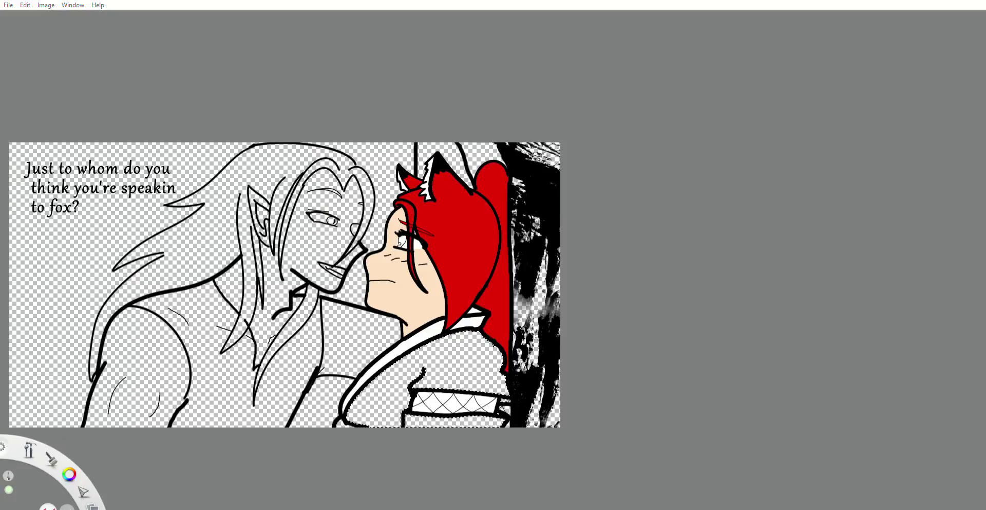
pyautogui.press('g')
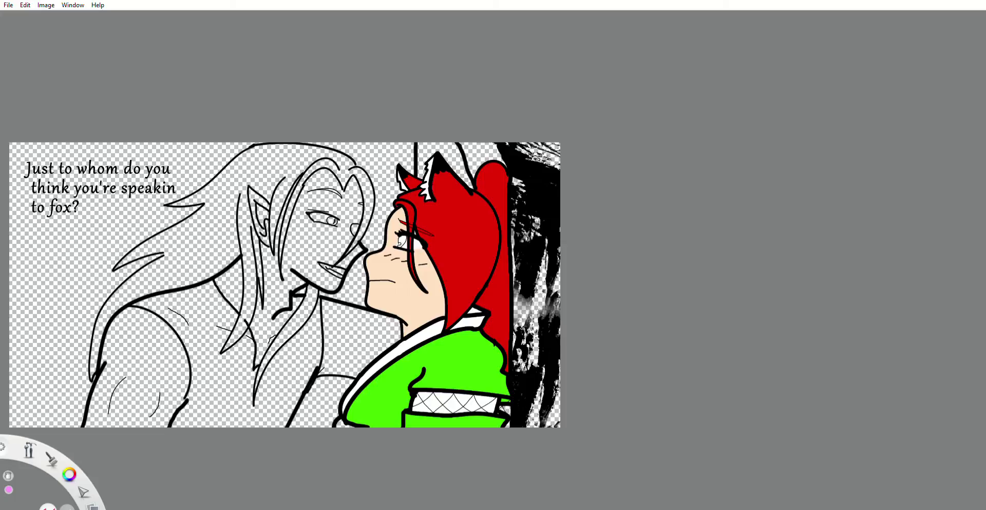
# Outline the small area beneath the collar's lower end in pink and fill its interior with the same pink
pyautogui.scroll(10, 324, 445)
pyautogui.moveTo(379, 357)
pyautogui.mouseDown()
pyautogui.moveTo(380, 328)
pyautogui.moveTo(402, 311)
pyautogui.moveTo(479, 355)
pyautogui.moveTo(378, 356)
pyautogui.mouseUp()
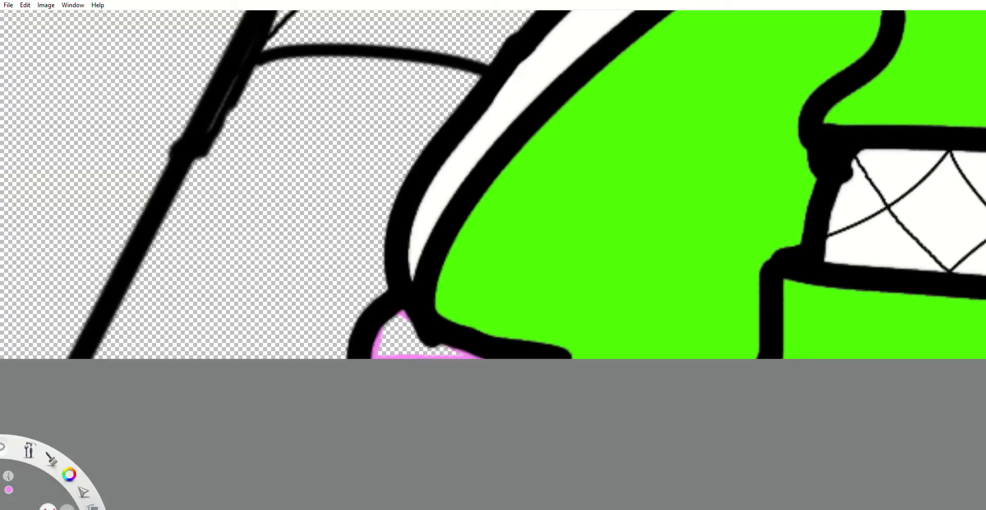
pyautogui.press('g')
pyautogui.click(403, 339)
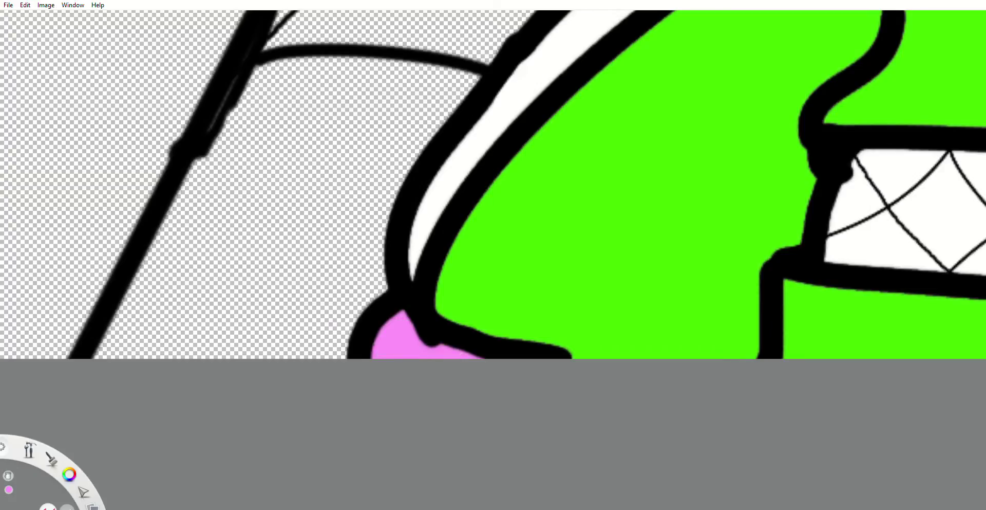
pyautogui.scroll(-14, 414, 359)
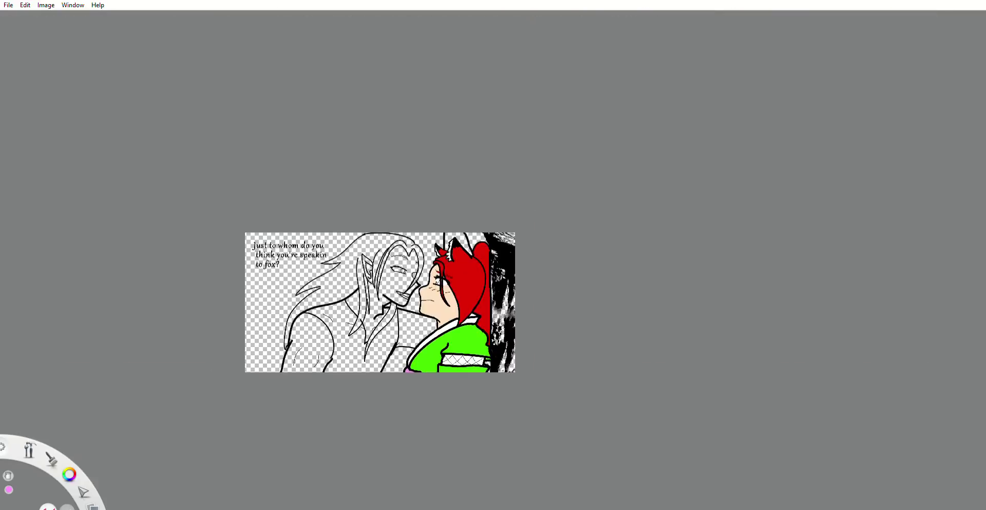
# Sample the peach skin tone from the fox woman's face as the current colour
pyautogui.scroll(4, 369, 328)
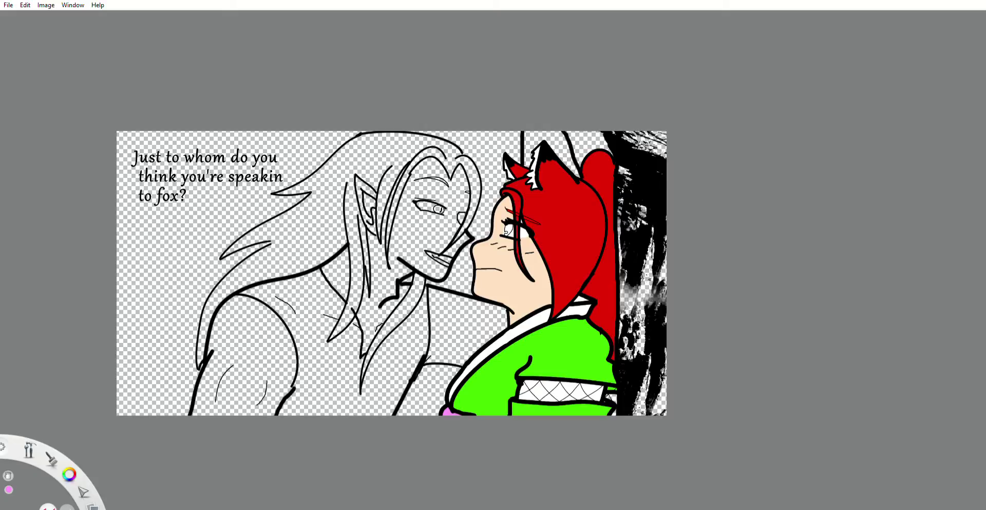
pyautogui.scroll(5, 495, 203)
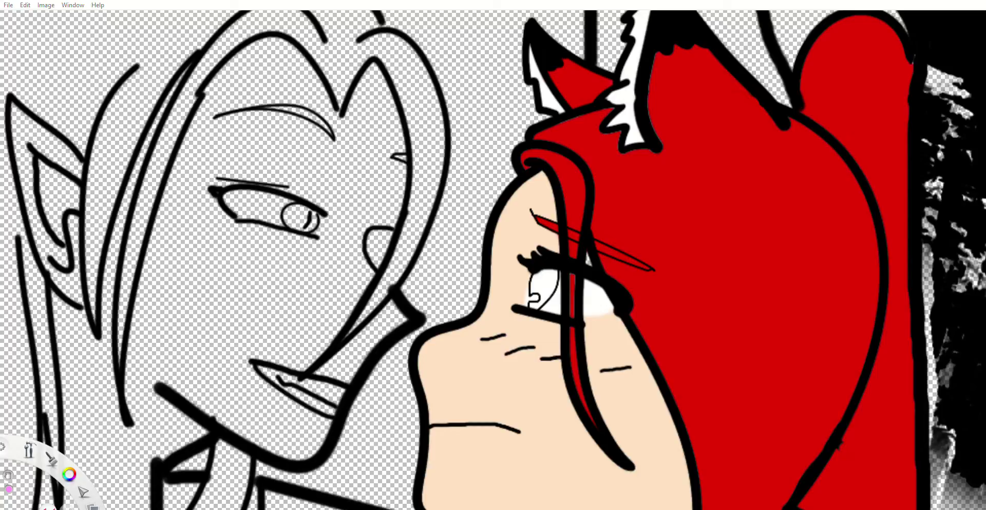
pyautogui.press('s')
pyautogui.scroll(1, 609, 270)
pyautogui.press('s')
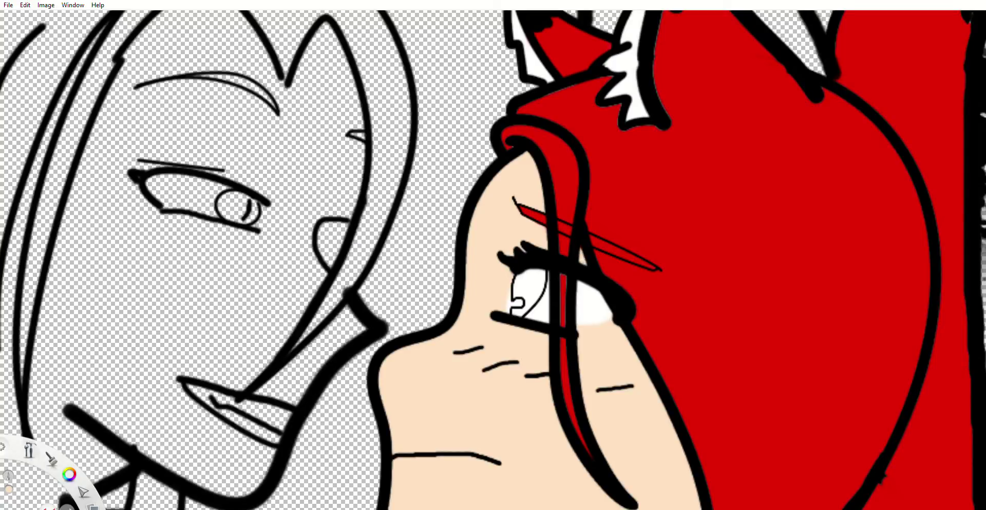
pyautogui.scroll(-5, 576, 260)
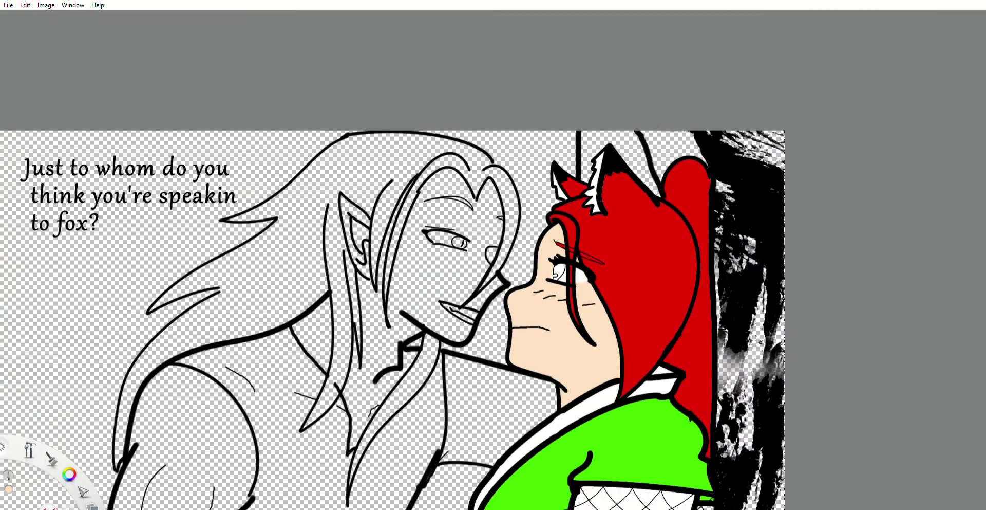
pyautogui.scroll(-3, 561, 258)
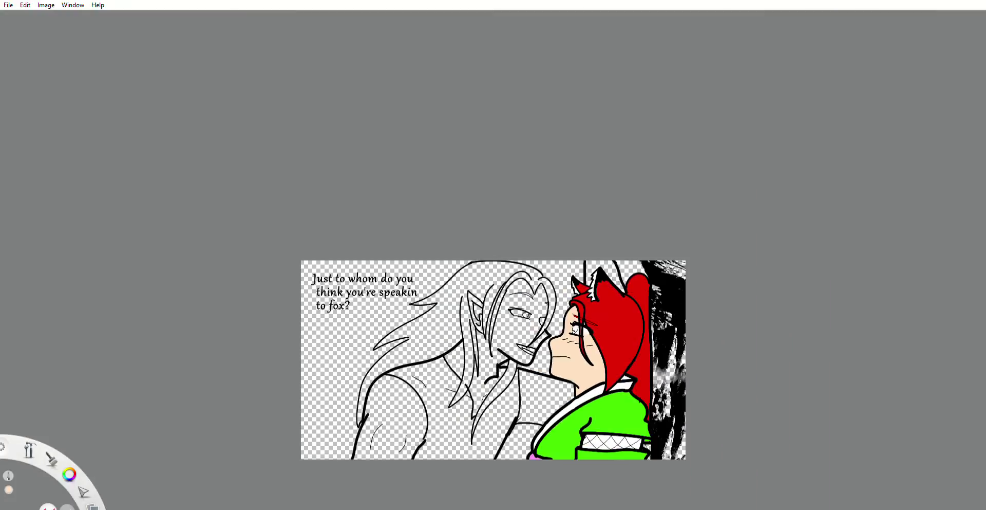
# Colour the iris of the fox woman's eye golden yellow, leaving its small highlight white
pyautogui.scroll(10, 573, 329)
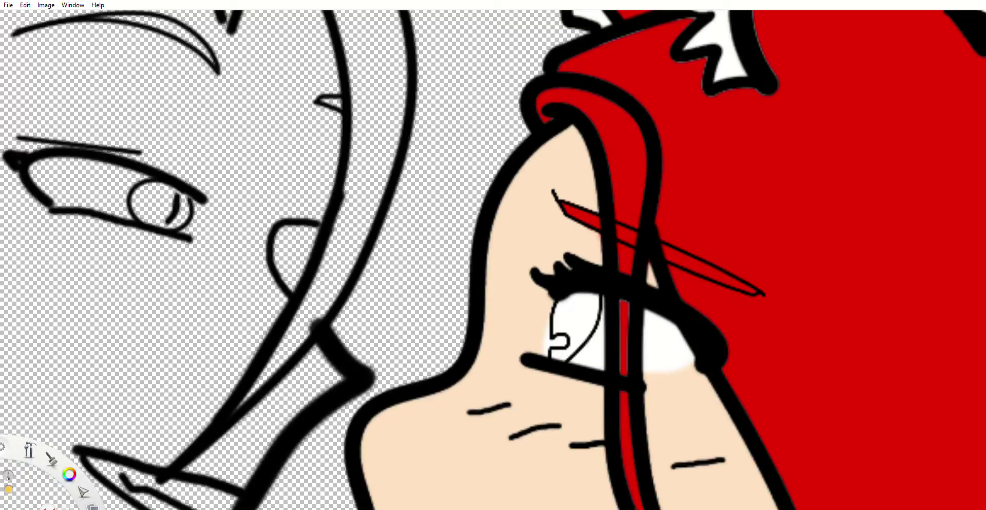
pyautogui.press('v')
pyautogui.moveTo(516, 469); pyautogui.dragTo(467, 446)
pyautogui.click(491, 448)
pyautogui.press('s')
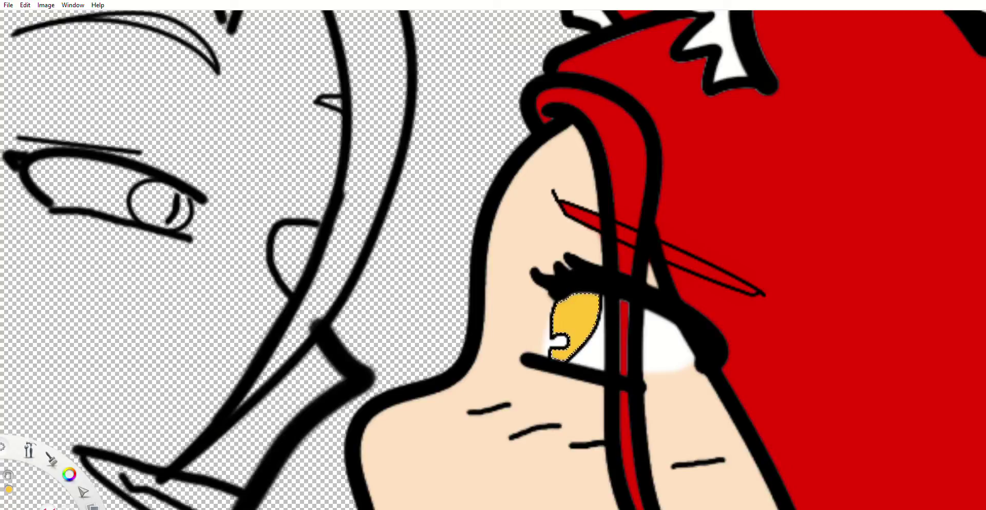
pyautogui.scroll(-15, 606, 408)
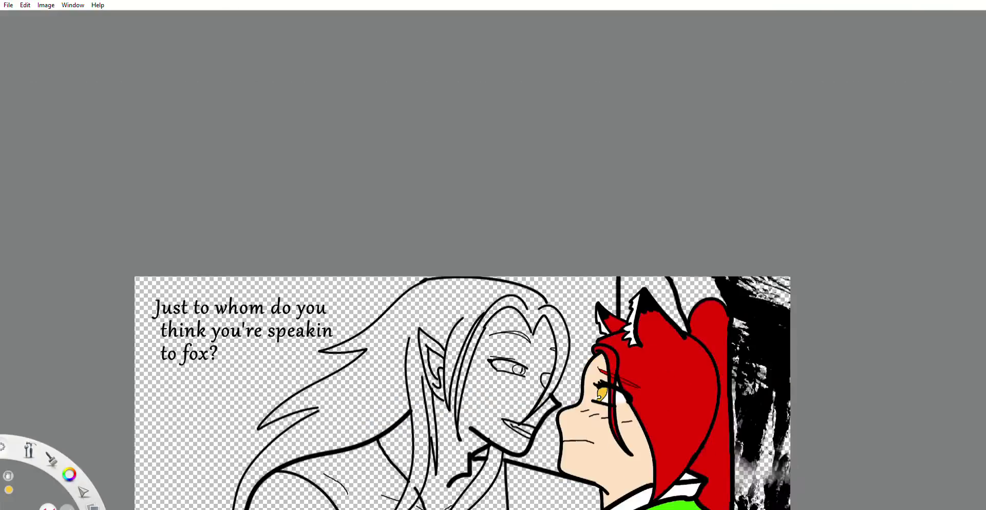
# Choose a dark red and try to select the fox woman's main hair, back hair and hanging front strand together
pyautogui.scroll(5, 623, 460)
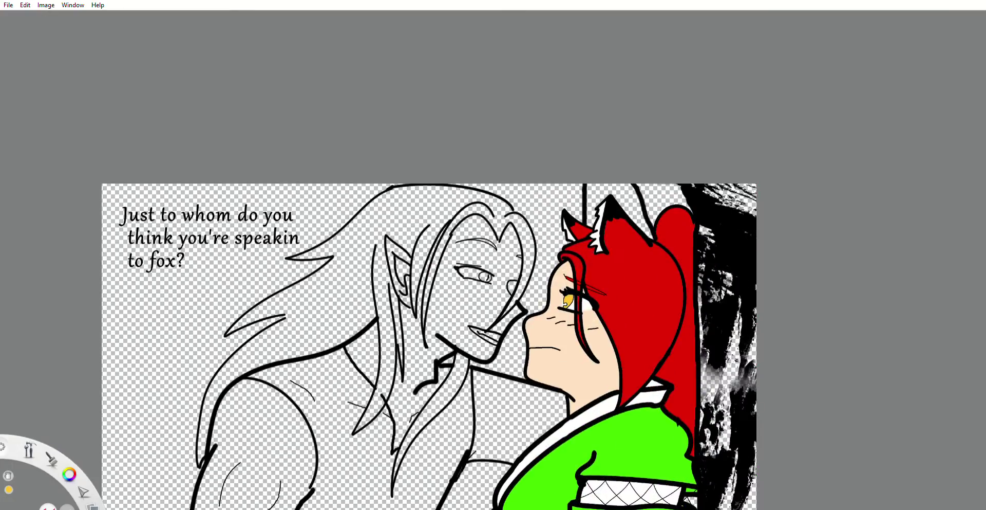
pyautogui.scroll(3, 652, 358)
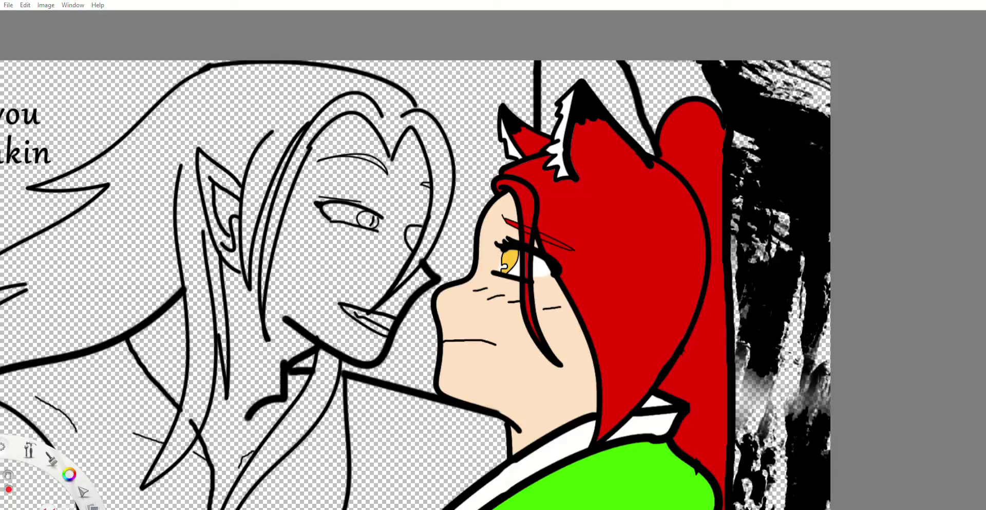
pyautogui.scroll(-2, 687, 351)
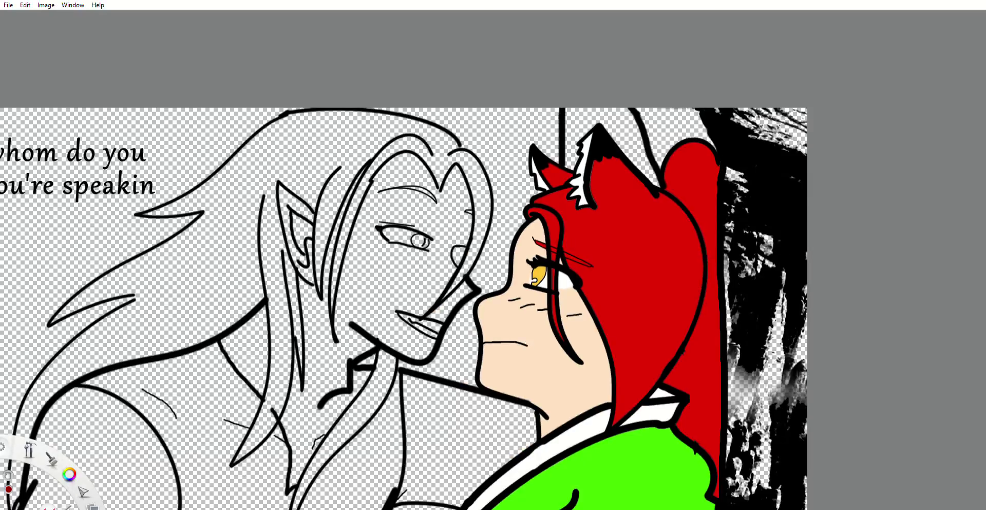
pyautogui.press('w')
pyautogui.click(640, 267)
pyautogui.click(703, 369)
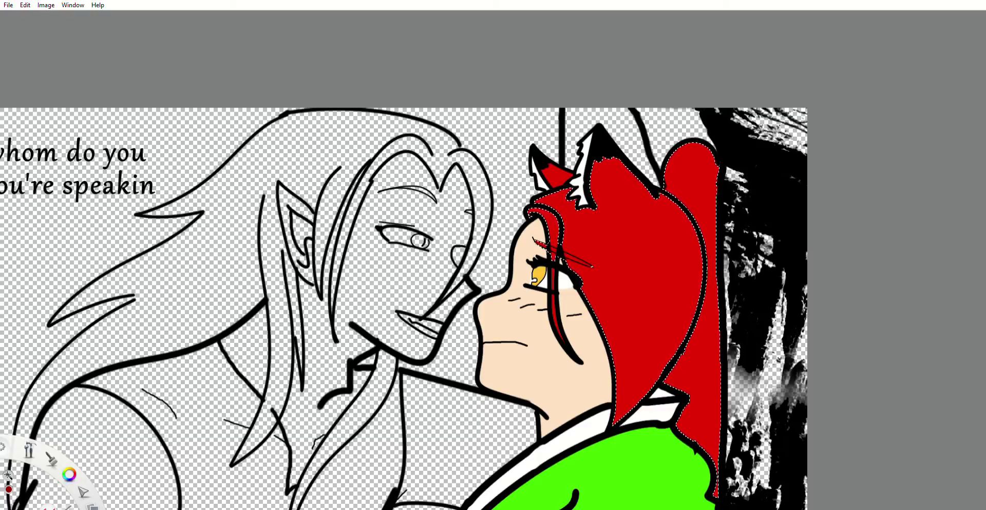
pyautogui.click(555, 313)
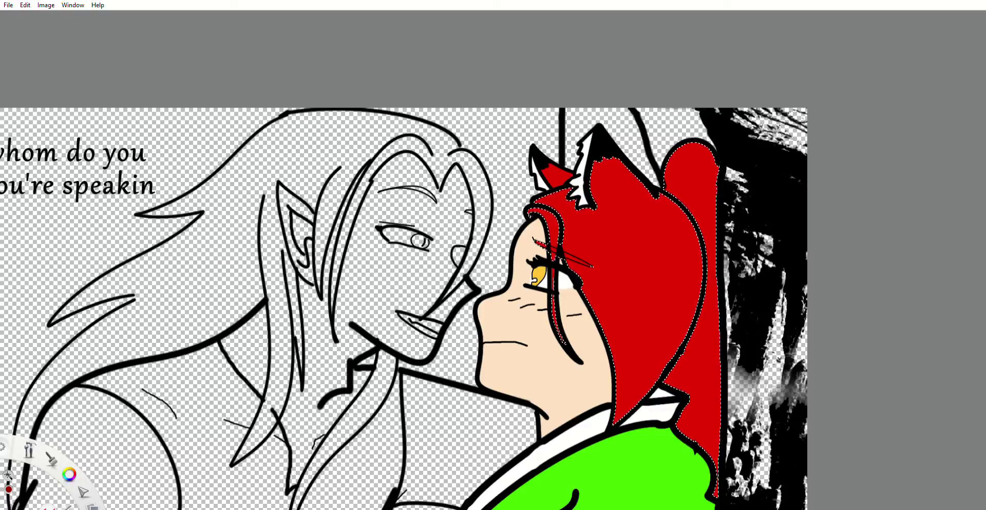
pyautogui.click(560, 177)
pyautogui.hotkey('ctrl', 'z')
pyautogui.scroll(8, 559, 271)
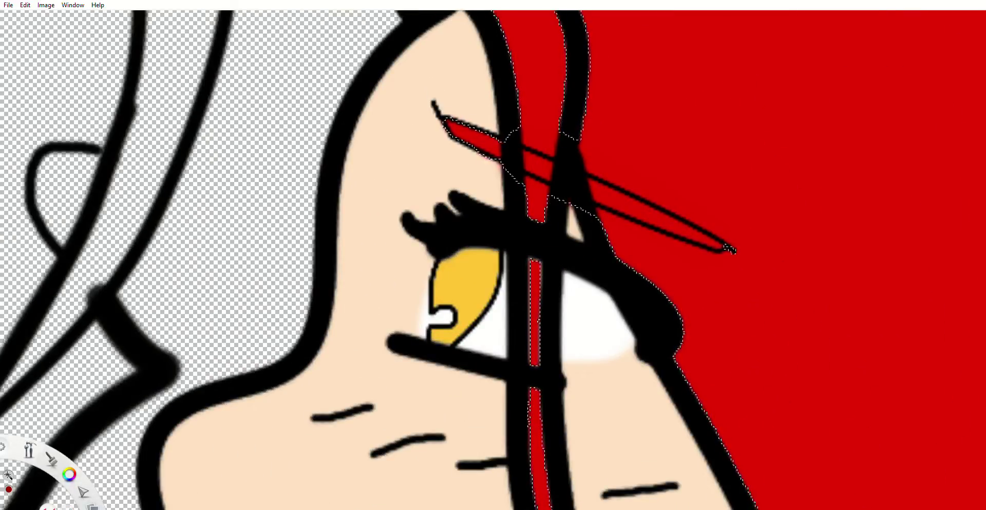
pyautogui.scroll(-2, 643, 231)
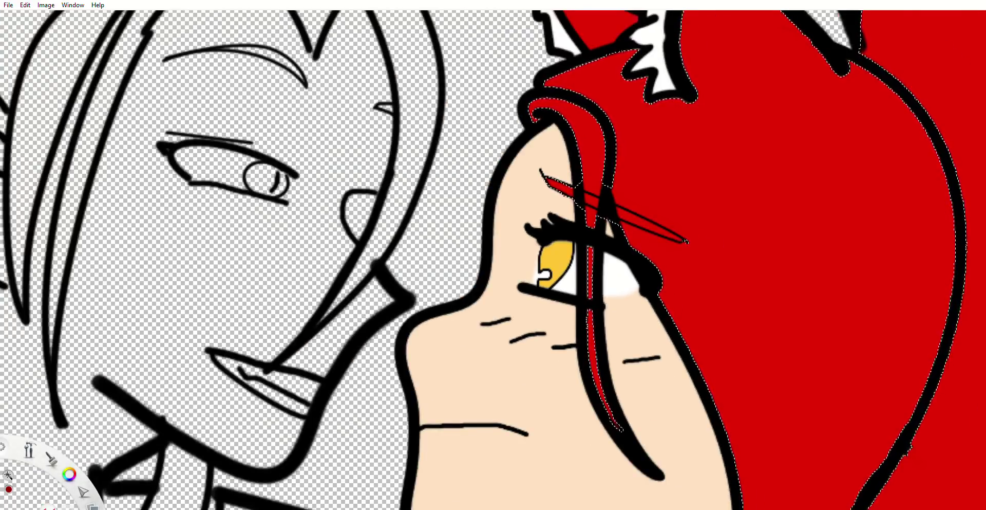
pyautogui.scroll(-3, 635, 226)
pyautogui.scroll(-2, 642, 237)
pyautogui.scroll(3, 745, 308)
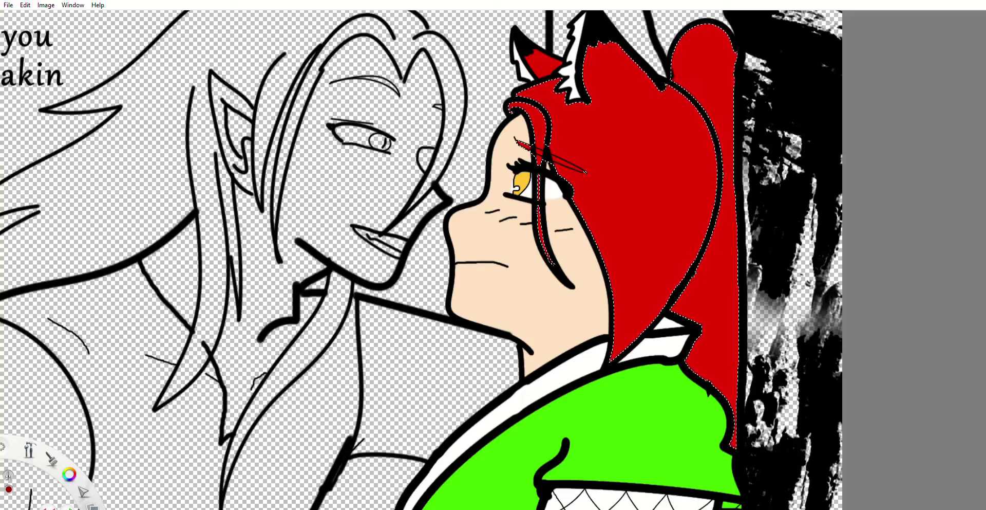
# Undo the latest additions of the back hair and front strand to the selection
pyautogui.hotkey('ctrl', 'z')
pyautogui.hotkey('ctrl', 'z')
pyautogui.hotkey('ctrl', 'z')
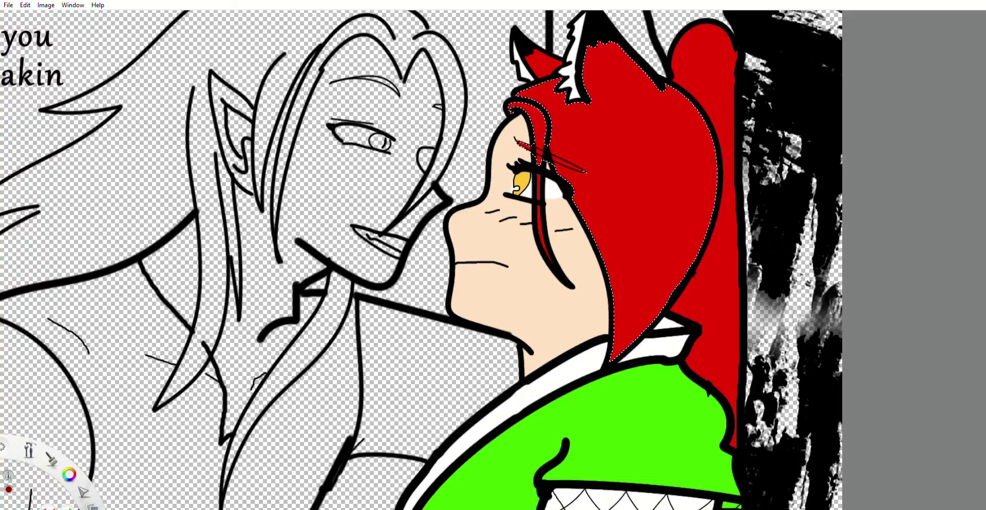
# Select only the hair behind the fox woman's head and paint it with dark red shading and light red highlights
pyautogui.moveTo(663, 92); pyautogui.dragTo(662, 98)
pyautogui.press('w')
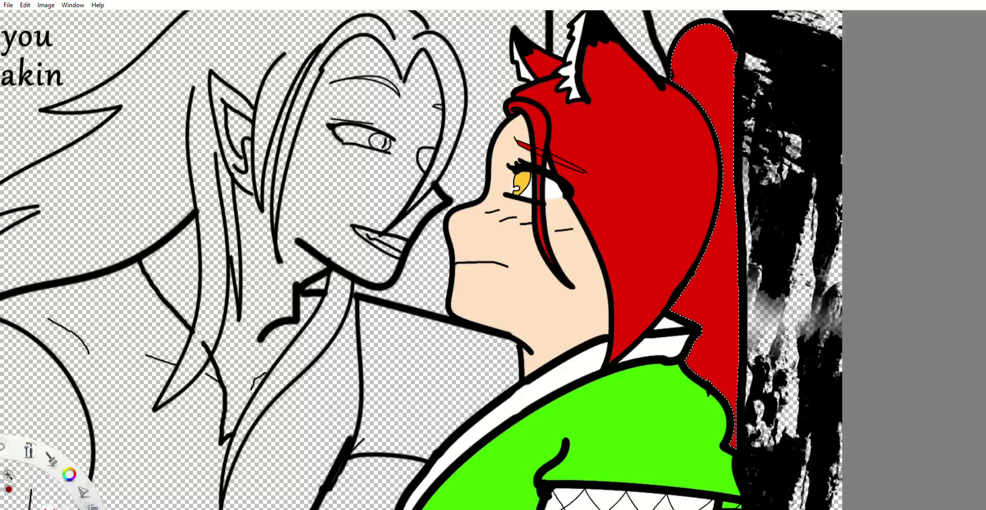
pyautogui.press('b')
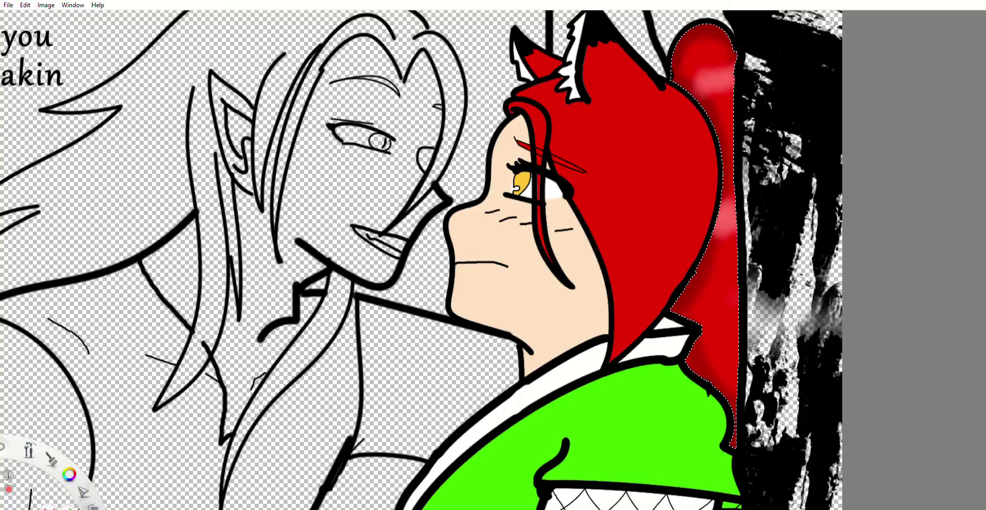
pyautogui.click(700, 39)
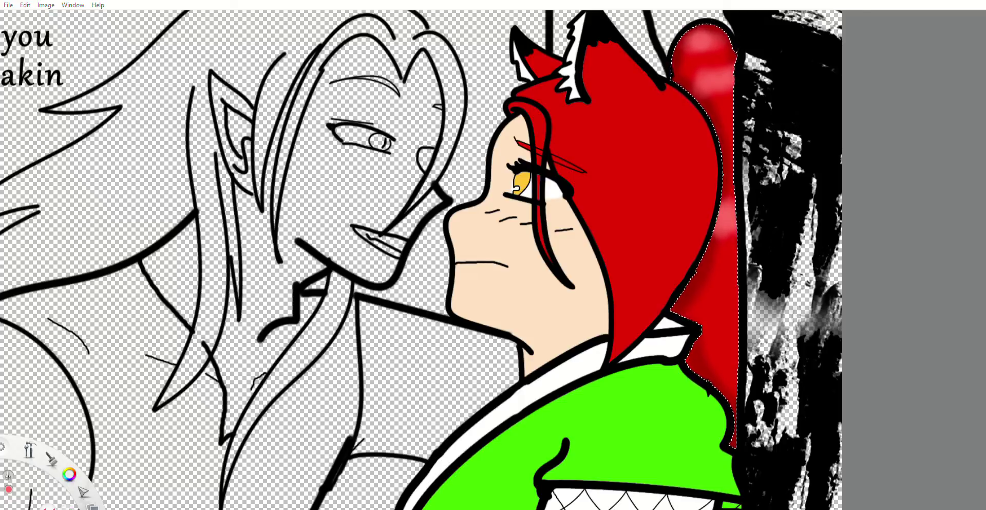
# Blend orange-red highlights into the dark red shading of the hair behind the fox woman's head and clear the selection
pyautogui.press('i')
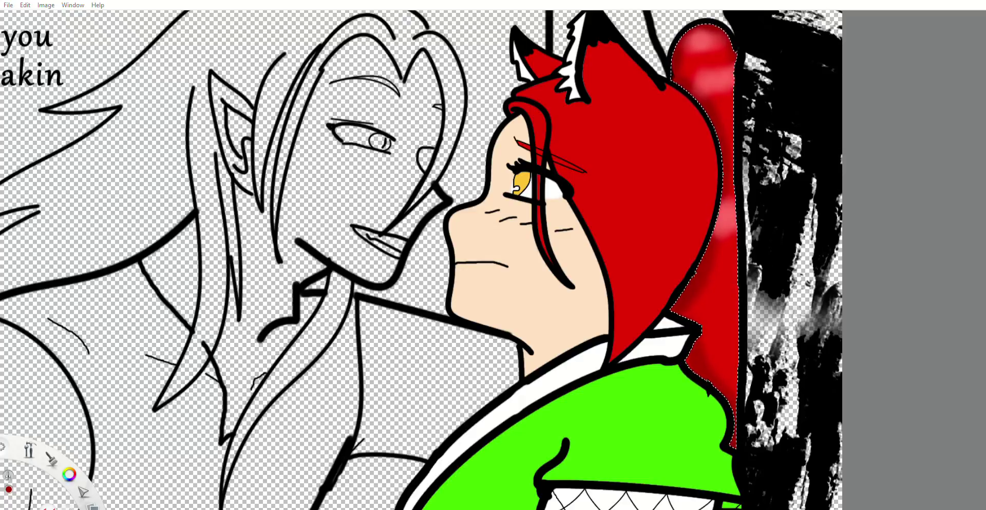
pyautogui.press('i')
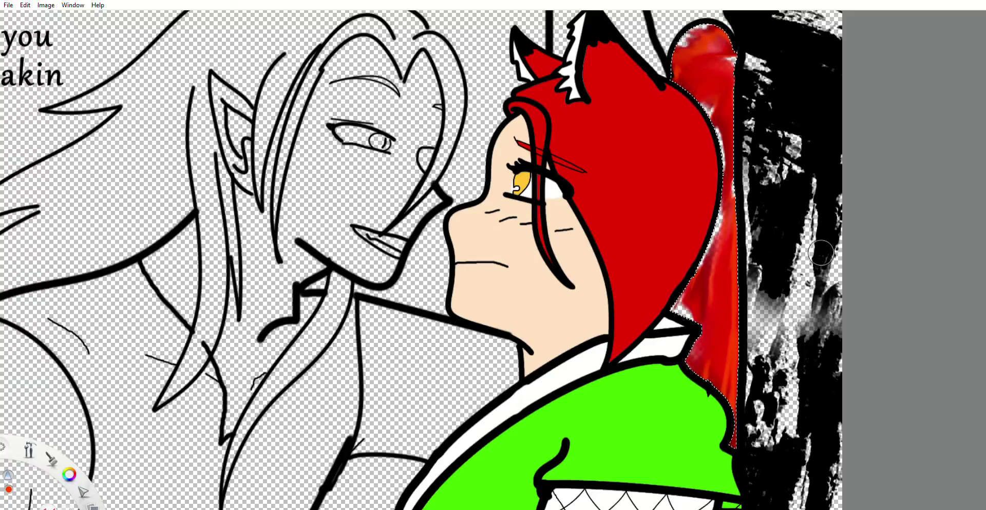
pyautogui.hotkey('ctrl', 'z')
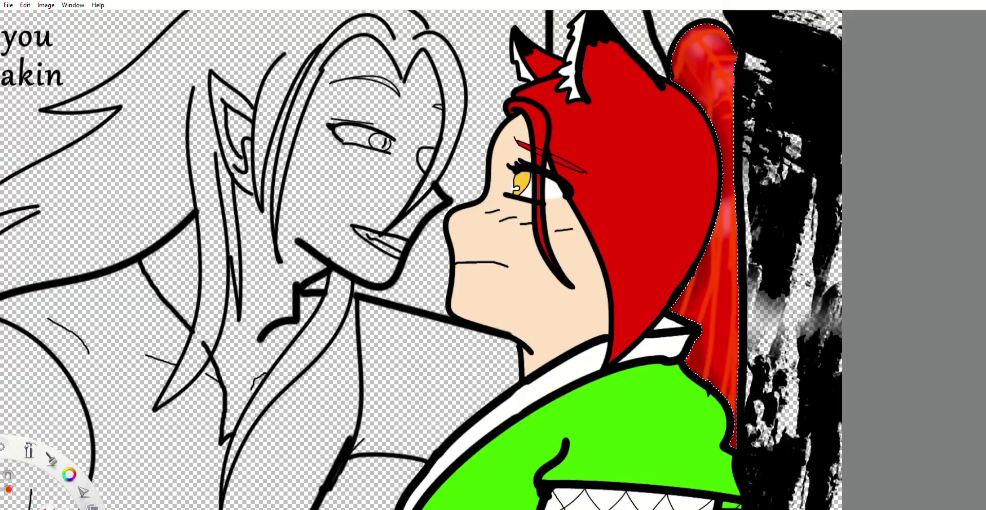
pyautogui.press('b')
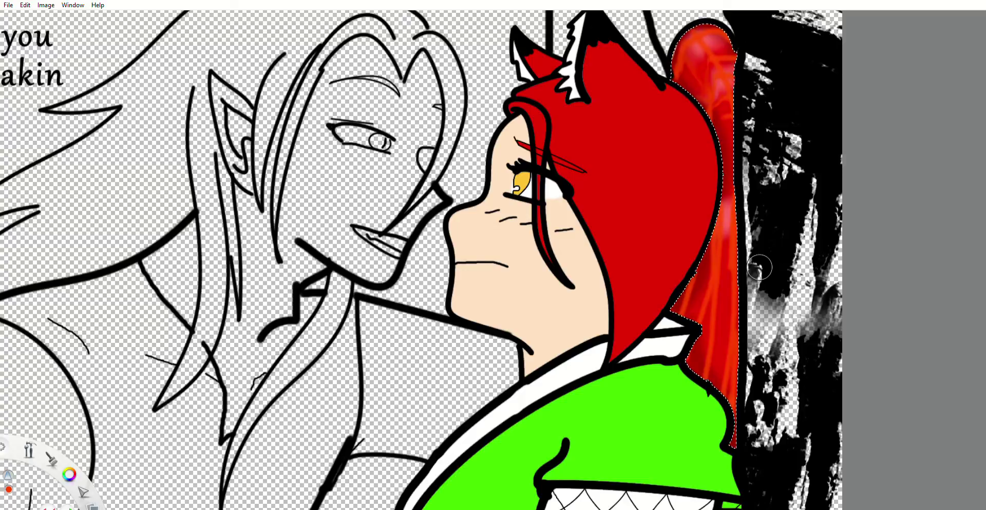
pyautogui.click(47, 21)
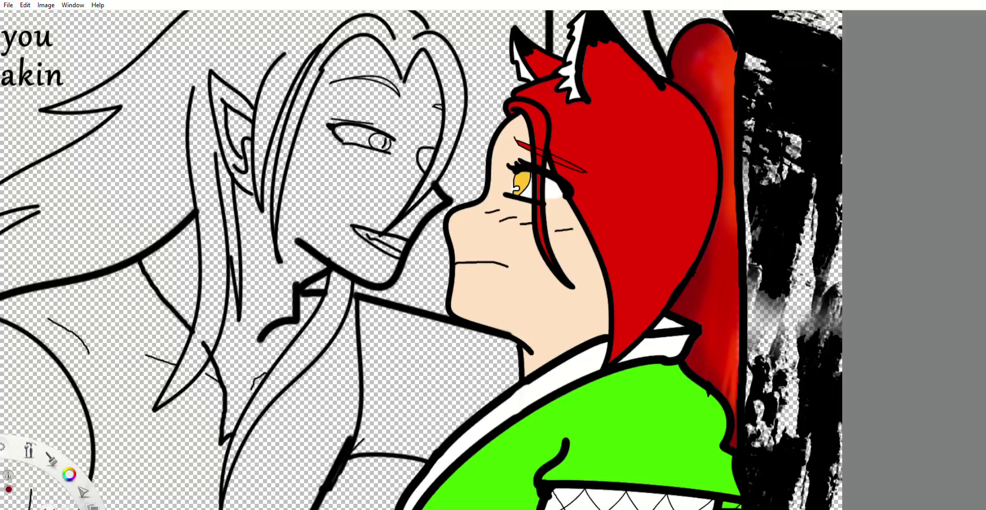
# Select the fox woman's main hair, shade its edges dark red and add orange-red highlights matching the back hair
pyautogui.press('w')
pyautogui.press('b')
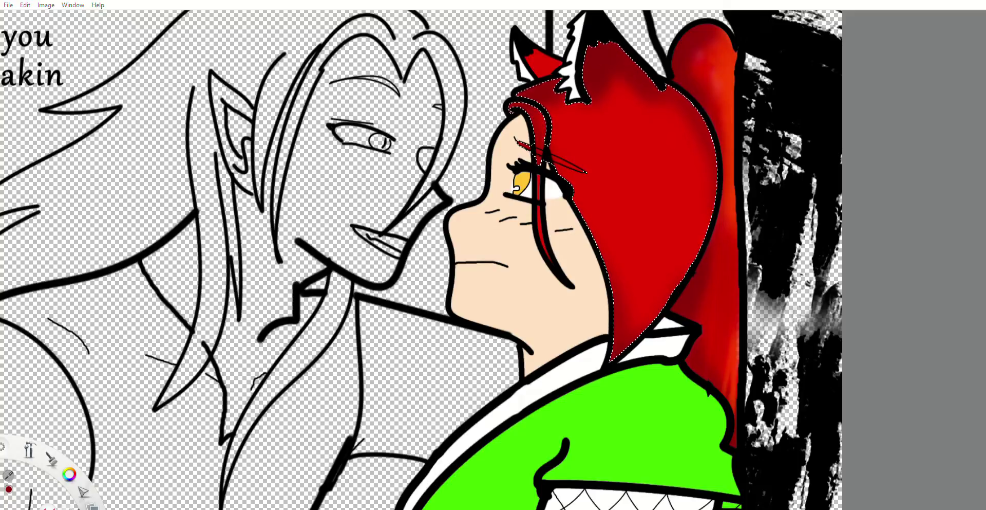
pyautogui.keyDown('alt'); pyautogui.click(729, 139); pyautogui.keyUp('alt')
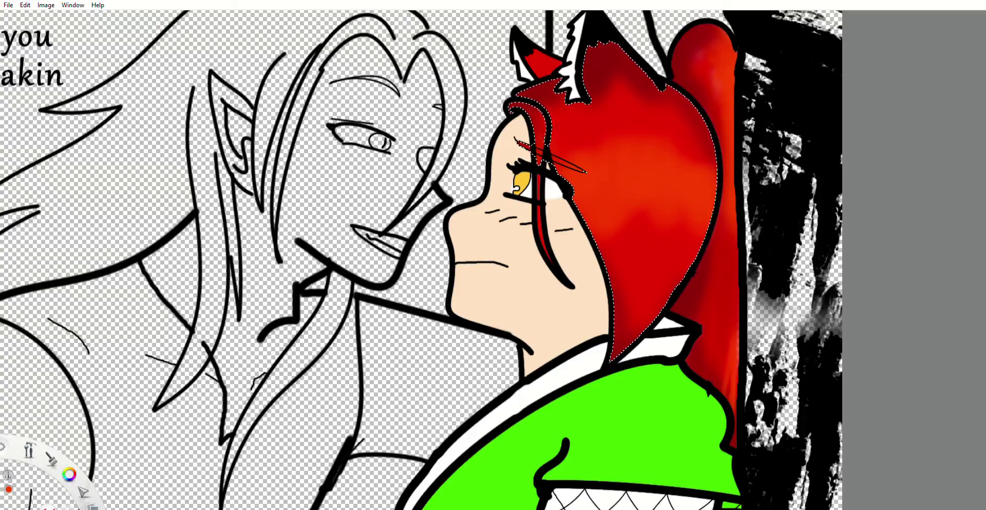
# Select the red area of the fox woman's far ear, shade it with the near ear's dark red and deselect it
pyautogui.press('w')
pyautogui.press('i')
pyautogui.click(607, 66)
pyautogui.moveTo(555, 66); pyautogui.dragTo(534, 57)
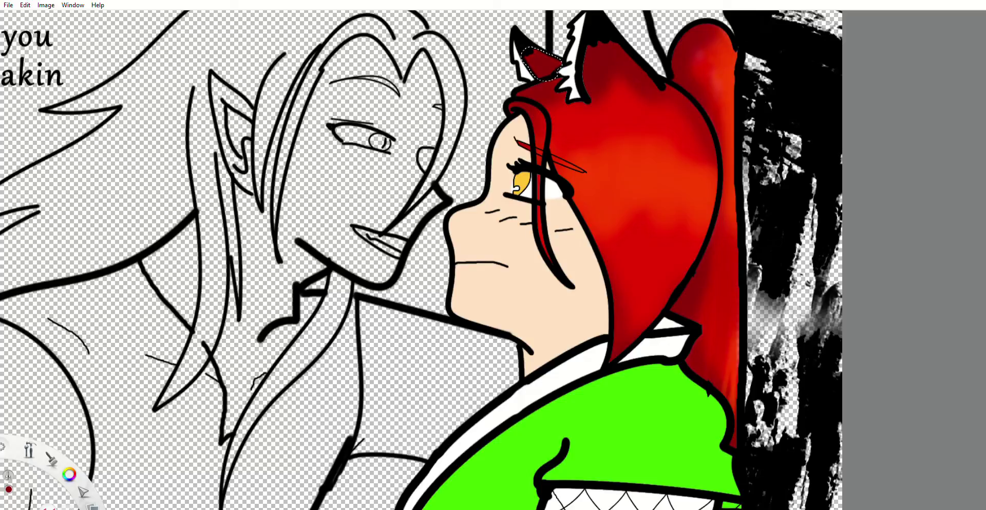
pyautogui.scroll(-4, 625, 244)
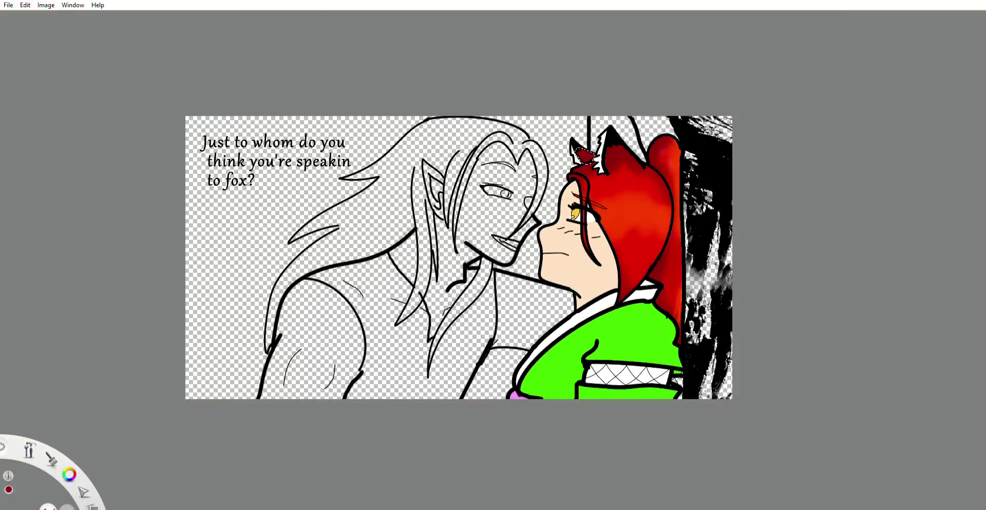
pyautogui.scroll(1, 665, 329)
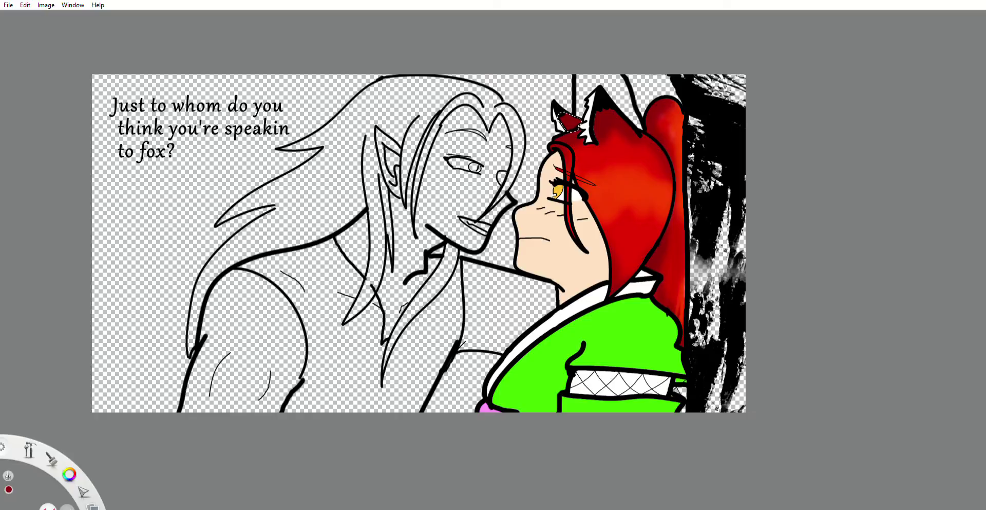
pyautogui.scroll(1, 689, 192)
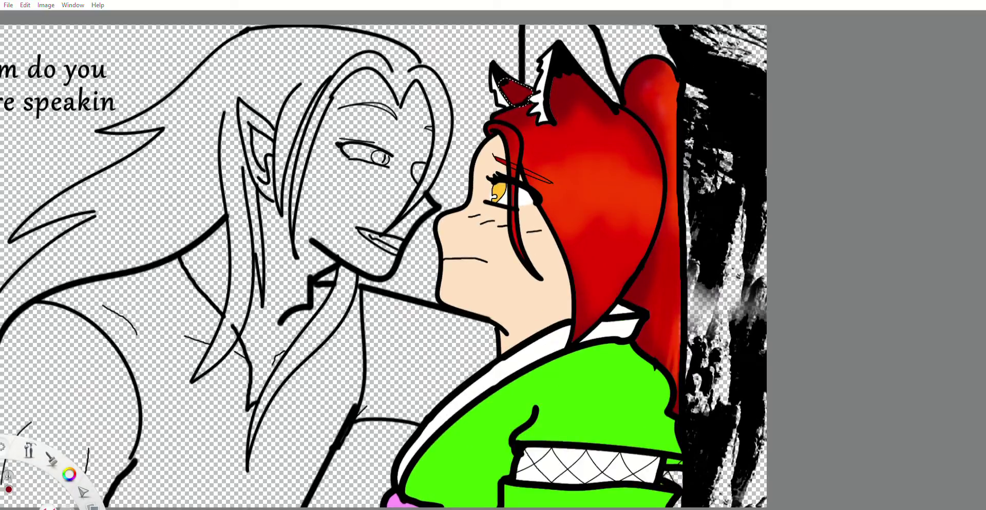
pyautogui.hotkey('ctrl', 'd')
# Select the fox woman's face skin and shade the forehead under the hair soft pink, undoing the unwanted trial strokes
pyautogui.press('w')
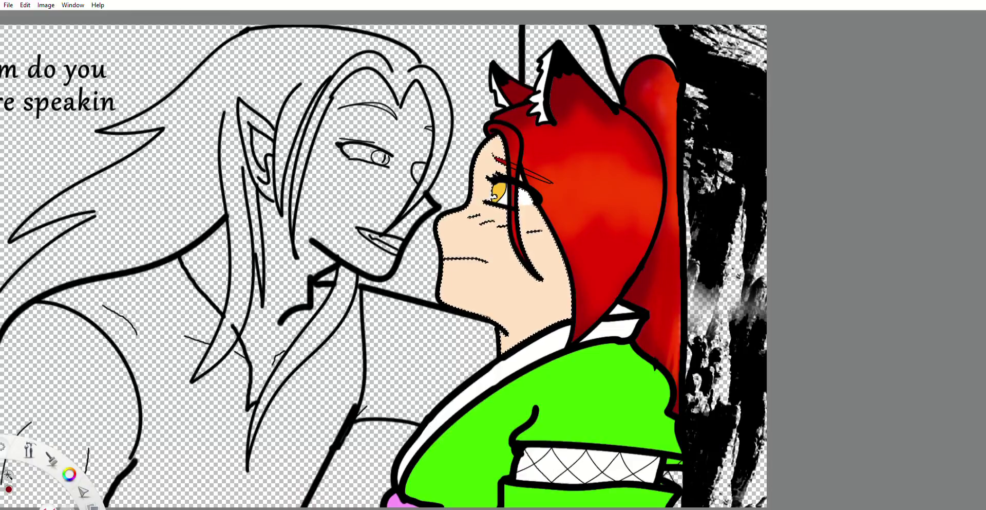
pyautogui.moveTo(499, 145)
pyautogui.mouseDown()
pyautogui.moveTo(498, 164)
pyautogui.moveTo(487, 150)
pyautogui.moveTo(477, 177)
pyautogui.mouseUp()
pyautogui.moveTo(535, 211)
pyautogui.mouseDown()
pyautogui.moveTo(567, 282)
pyautogui.moveTo(544, 322)
pyautogui.moveTo(508, 343)
pyautogui.moveTo(564, 310)
pyautogui.moveTo(569, 286)
pyautogui.mouseUp()
pyautogui.hotkey('ctrl', 'z')
pyautogui.hotkey('ctrl', 'z')
pyautogui.hotkey('ctrl', 'z')
pyautogui.hotkey('ctrl', 'z')
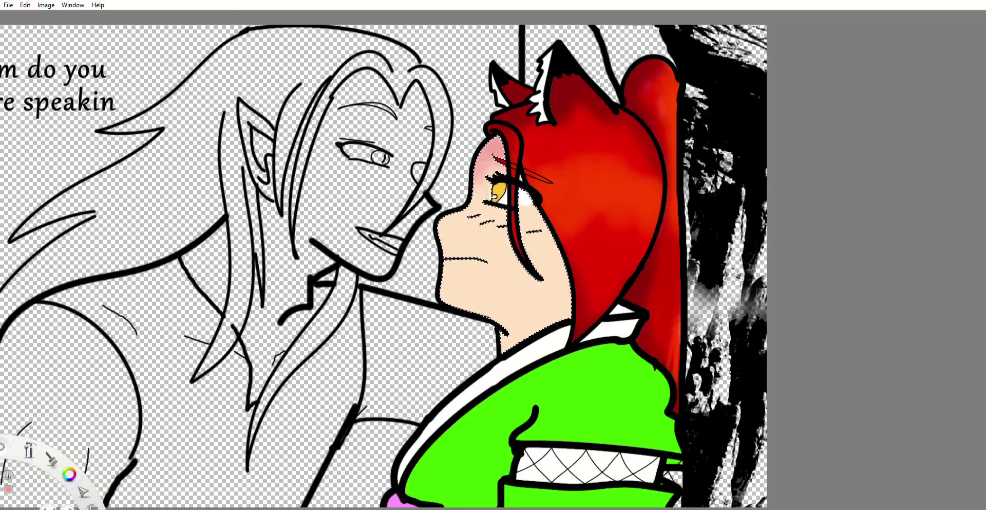
# Shade the forehead, nose, hair-side cheek edge and neck in tan, and paint a pink blush beneath the fox woman's eye
pyautogui.scroll(3, 608, 199)
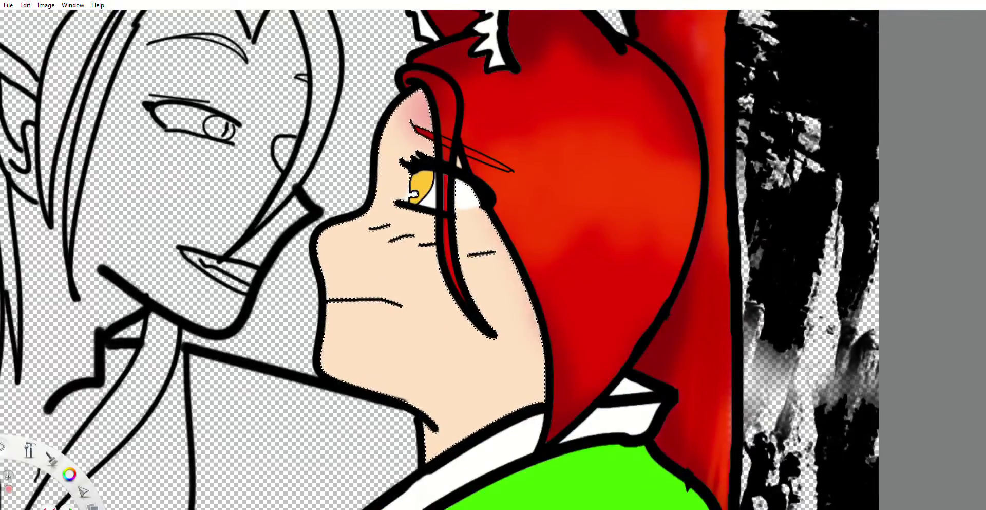
pyautogui.moveTo(490, 219); pyautogui.dragTo(515, 285)
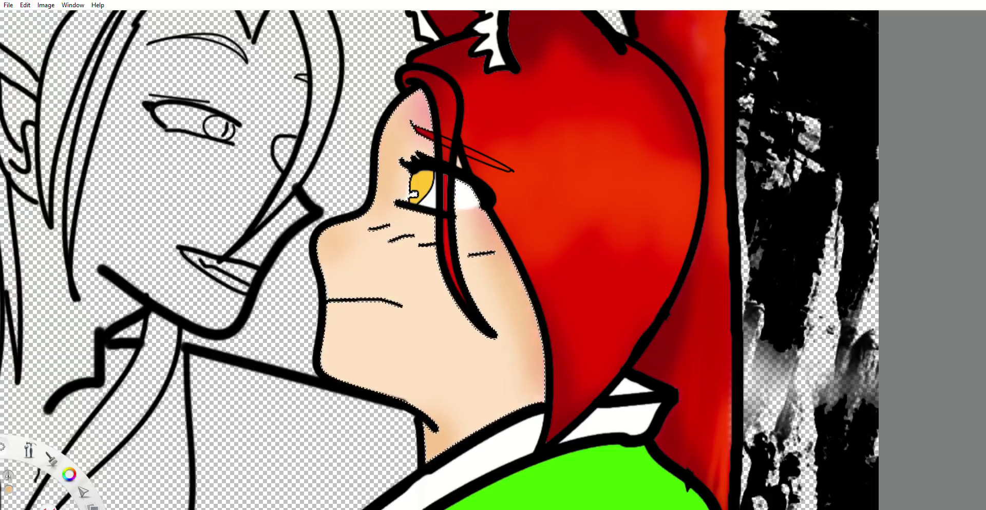
pyautogui.keyDown('alt'); pyautogui.click(483, 222); pyautogui.keyUp('alt')
pyautogui.moveTo(401, 236); pyautogui.dragTo(422, 240)
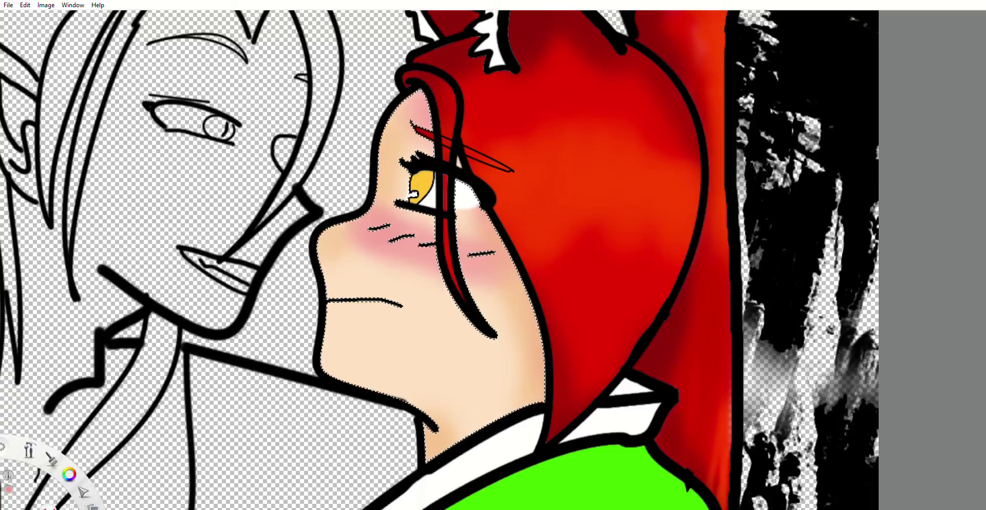
# Select the green kimono including the lower sleeve and shade it with darker greens, leaving bright green highlights
pyautogui.scroll(-3, 392, 235)
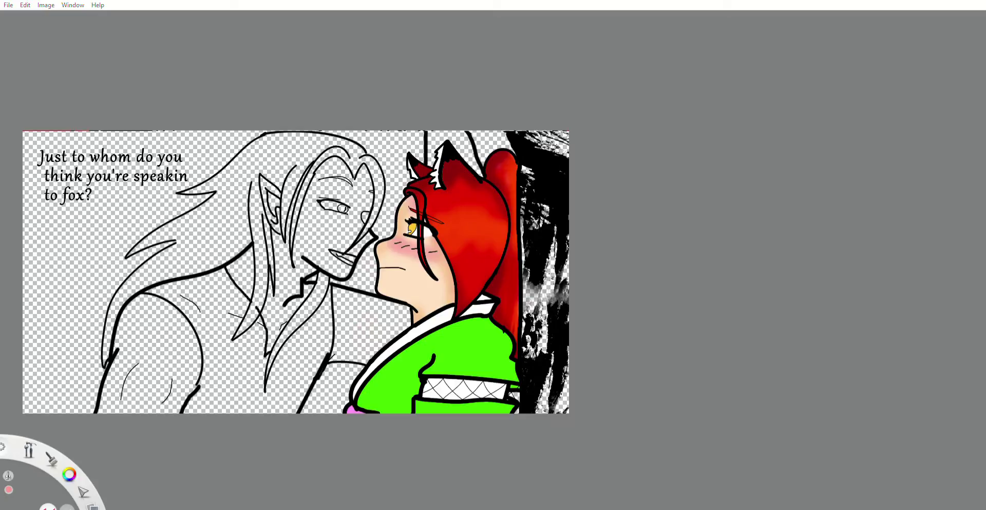
pyautogui.press('w')
pyautogui.click(465, 351)
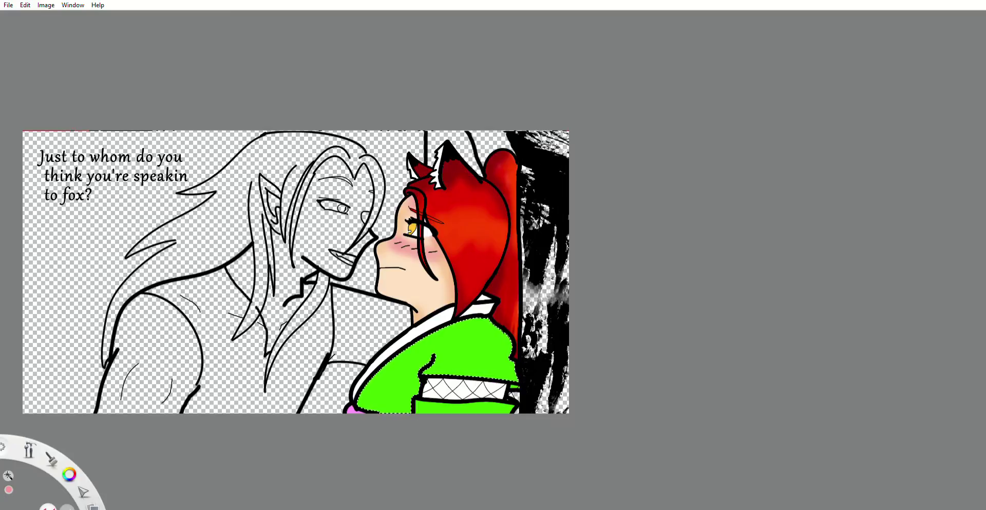
pyautogui.press('b')
pyautogui.click(464, 352)
pyautogui.scroll(5, 351, 404)
pyautogui.moveTo(385, 389); pyautogui.dragTo(384, 407)
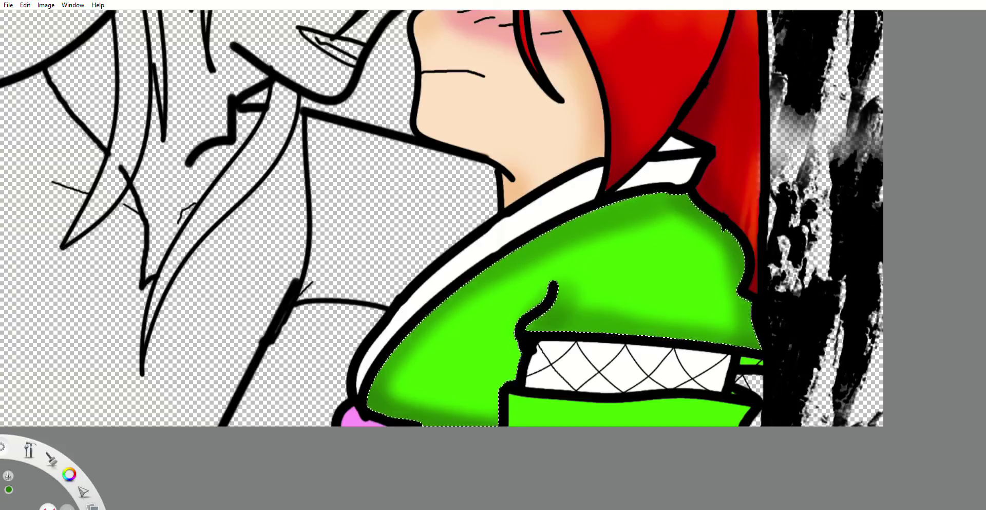
pyautogui.press('w')
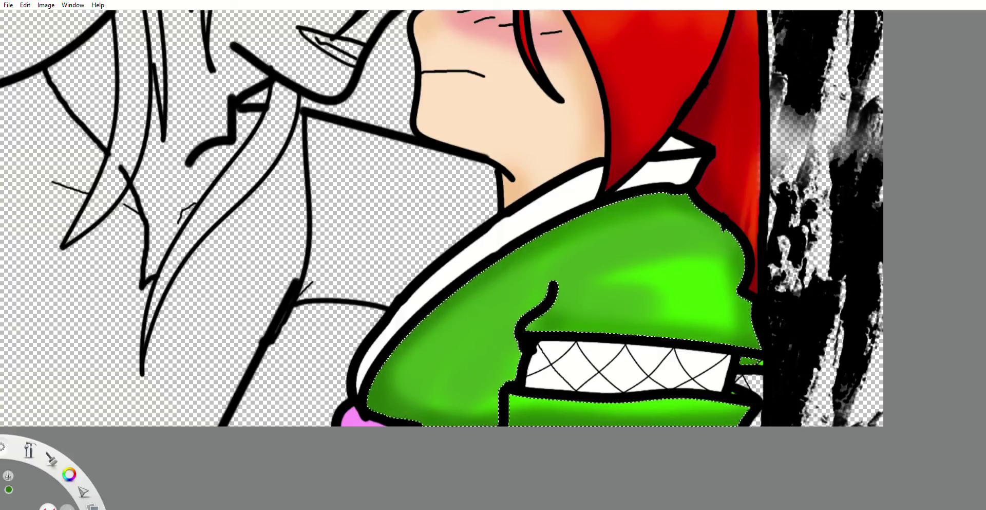
# Paint the tree bark mauve-brown between its black texture, undoing the stroke that spills onto the red back hair
pyautogui.scroll(-4, 765, 448)
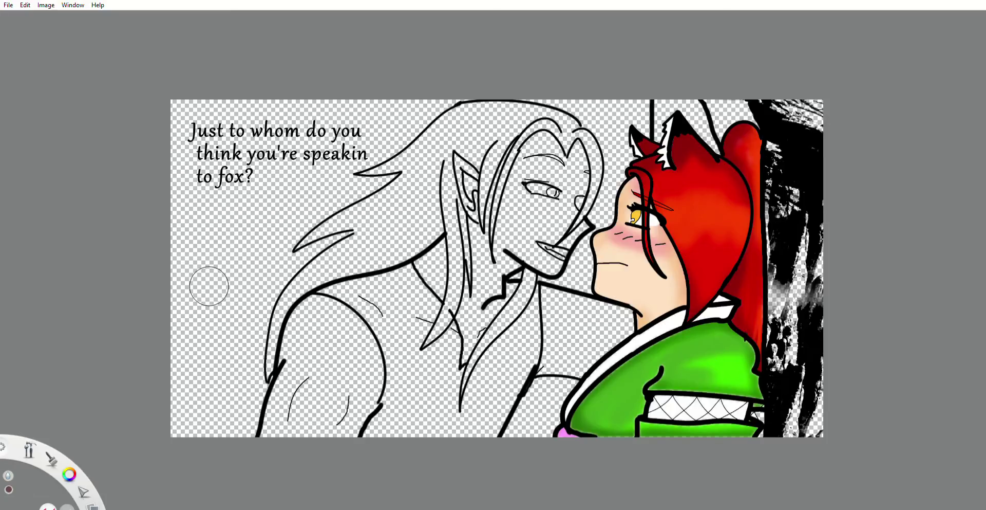
pyautogui.press('s')
pyautogui.moveTo(776, 108)
pyautogui.mouseDown()
pyautogui.moveTo(816, 118)
pyautogui.moveTo(790, 106)
pyautogui.mouseUp()
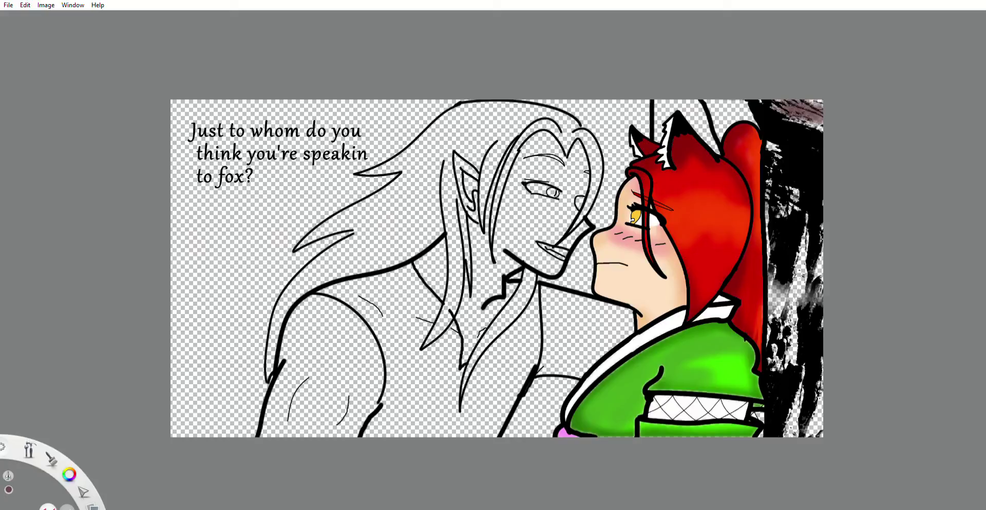
pyautogui.moveTo(788, 200)
pyautogui.mouseDown()
pyautogui.moveTo(788, 270)
pyautogui.moveTo(773, 147)
pyautogui.moveTo(765, 373)
pyautogui.moveTo(792, 411)
pyautogui.moveTo(813, 411)
pyautogui.moveTo(816, 268)
pyautogui.moveTo(795, 303)
pyautogui.mouseUp()
pyautogui.moveTo(812, 109)
pyautogui.mouseDown()
pyautogui.moveTo(814, 126)
pyautogui.moveTo(777, 108)
pyautogui.moveTo(768, 218)
pyautogui.moveTo(771, 300)
pyautogui.moveTo(821, 425)
pyautogui.mouseUp()
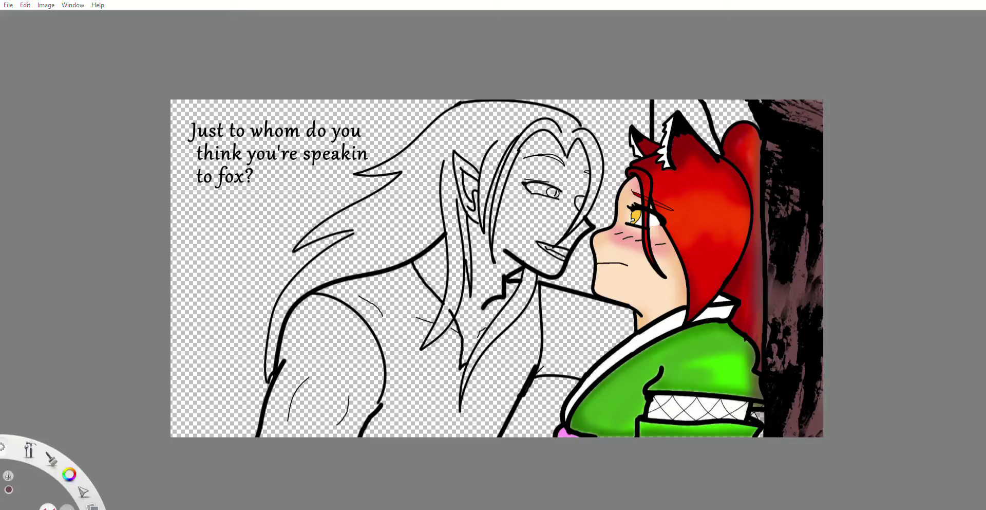
pyautogui.hotkey('ctrl', 'z')
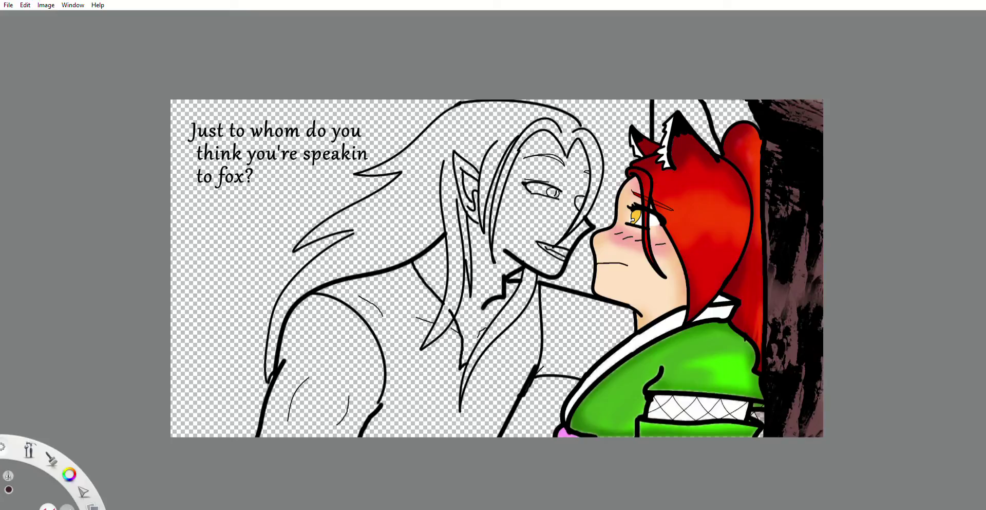
# Add darker brown shading and lighter pinkish-brown highlights to the tree bark
pyautogui.moveTo(792, 333); pyautogui.dragTo(795, 425)
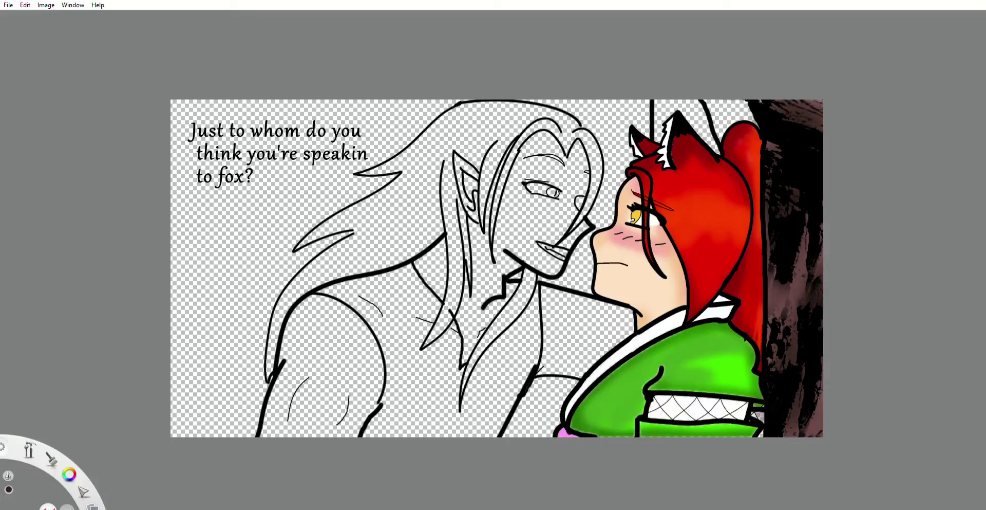
pyautogui.keyDown('alt'); pyautogui.click(799, 295); pyautogui.keyUp('alt')
pyautogui.moveTo(804, 238)
pyautogui.mouseDown()
pyautogui.moveTo(786, 309)
pyautogui.moveTo(805, 236)
pyautogui.mouseUp()
pyautogui.moveTo(816, 126); pyautogui.dragTo(776, 104)
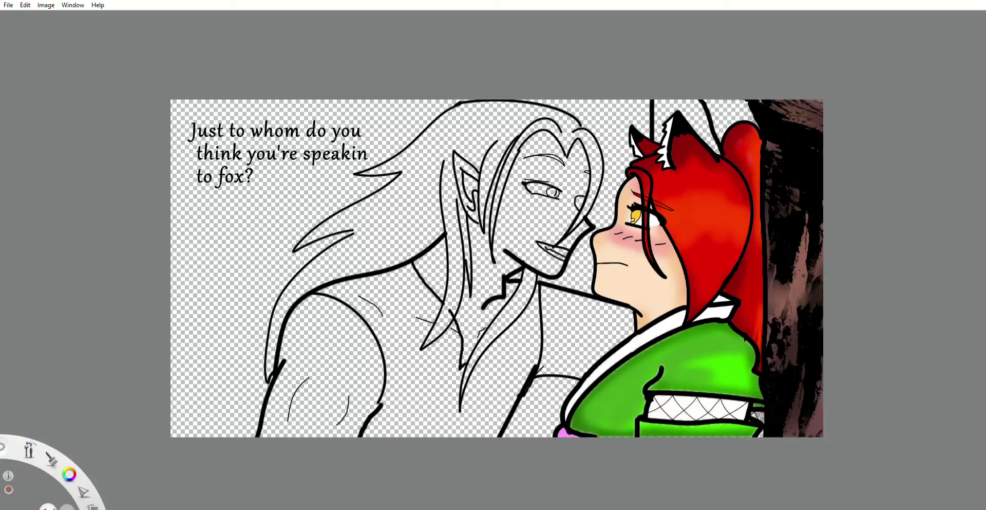
# Fill the transparent area of the panel with a light blue background
pyautogui.scroll(-1, 657, 362)
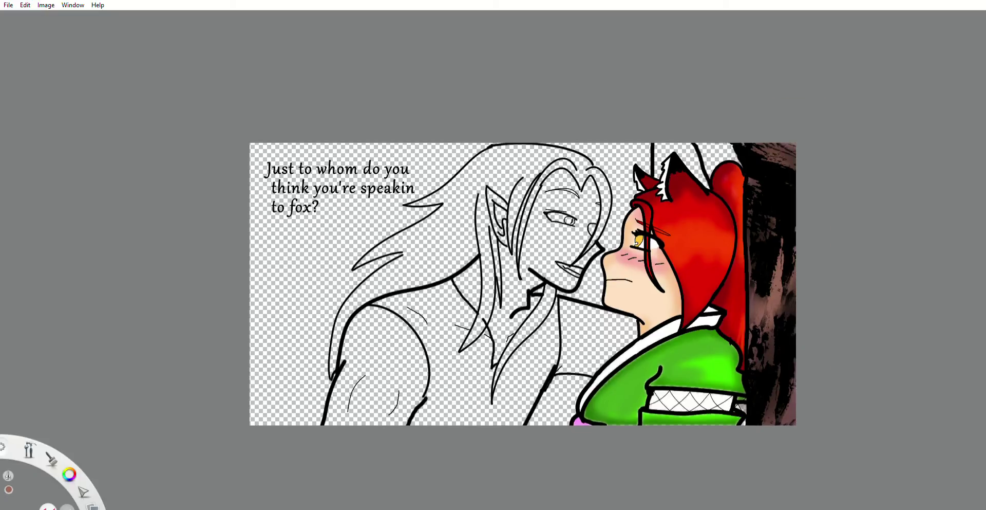
pyautogui.scroll(1, 438, 275)
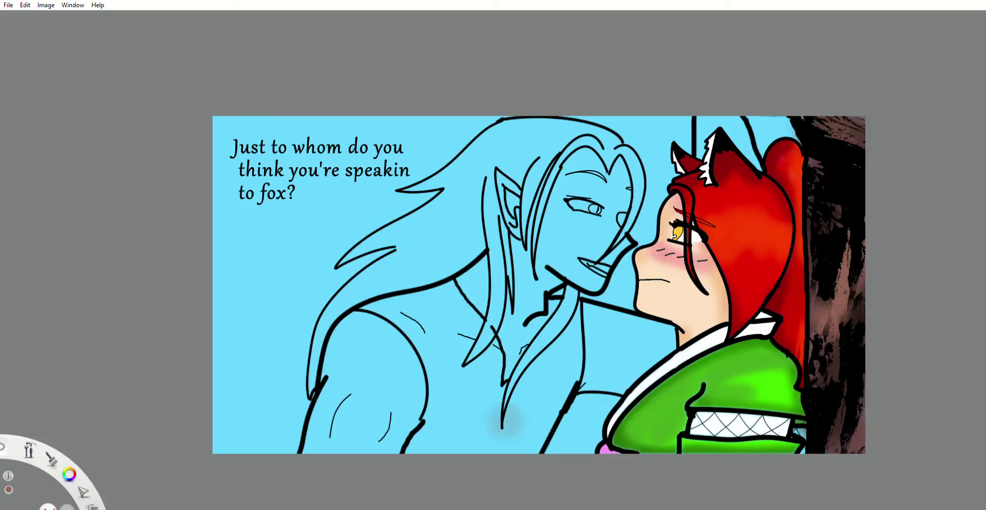
# Select only the elf's arm, face, ear, neck and chest skin, fill it with the fox woman's light peach and deselect
pyautogui.press('w')
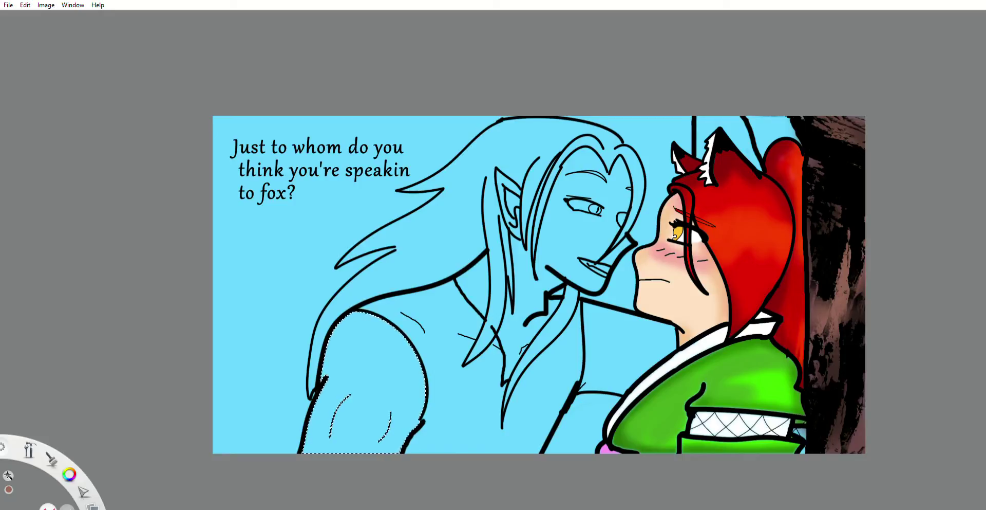
pyautogui.click(584, 425)
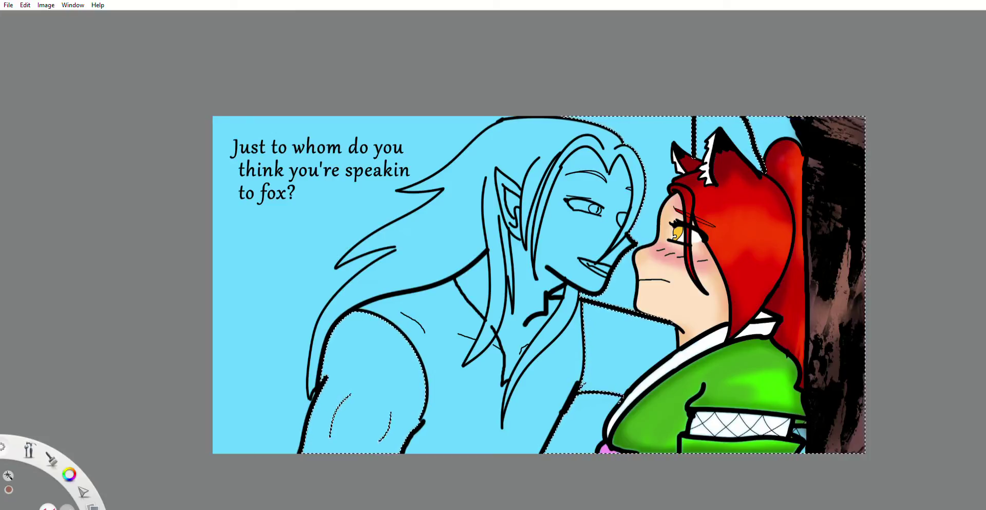
pyautogui.hotkey('ctrl', 'z')
pyautogui.hotkey('ctrl', 'y')
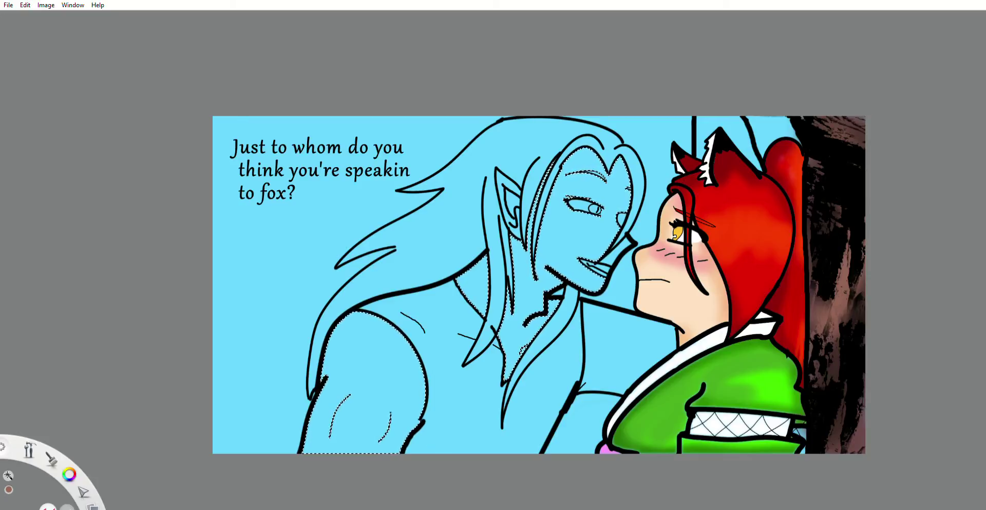
pyautogui.hotkey('ctrl', 'y')
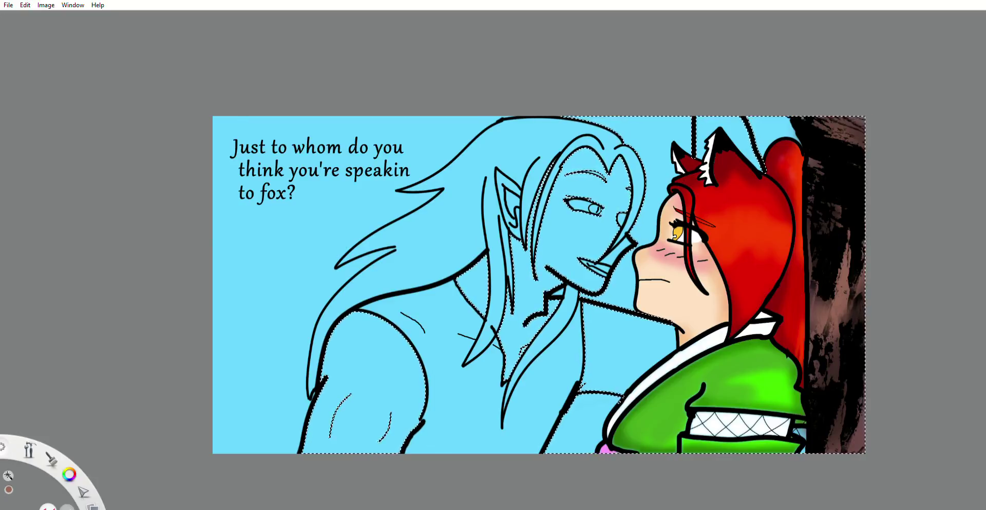
pyautogui.hotkey('ctrl', 'z')
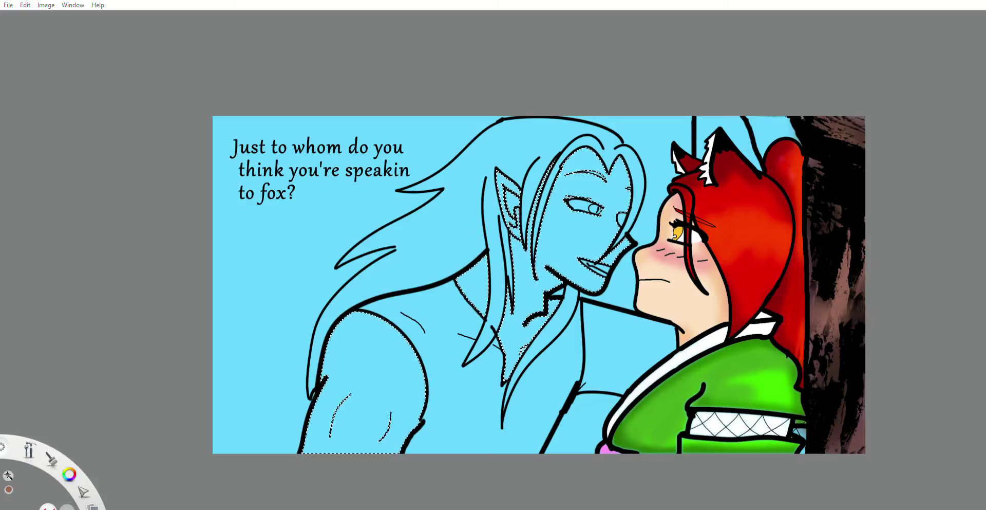
pyautogui.press('s')
pyautogui.keyDown('alt'); pyautogui.click(673, 298); pyautogui.keyUp('alt')
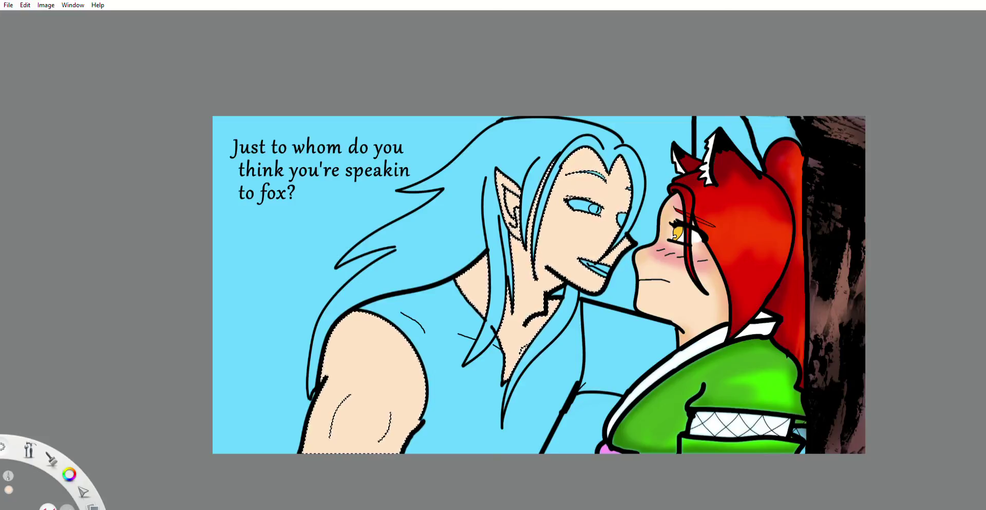
pyautogui.hotkey('ctrl', 'z')
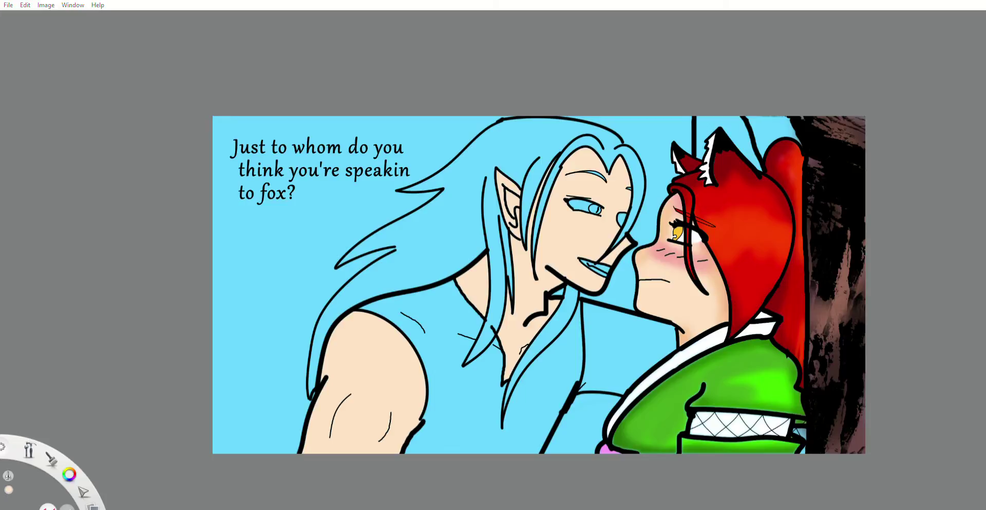
# Fill the elf's far arm with light peach up to the fox woman's collar and restore the black outline along its edge
pyautogui.scroll(5, 700, 339)
pyautogui.moveTo(463, 266)
pyautogui.mouseDown()
pyautogui.moveTo(641, 314)
pyautogui.moveTo(655, 362)
pyautogui.moveTo(619, 406)
pyautogui.moveTo(570, 438)
pyautogui.moveTo(543, 448)
pyautogui.moveTo(453, 441)
pyautogui.moveTo(468, 357)
pyautogui.moveTo(460, 272)
pyautogui.mouseUp()
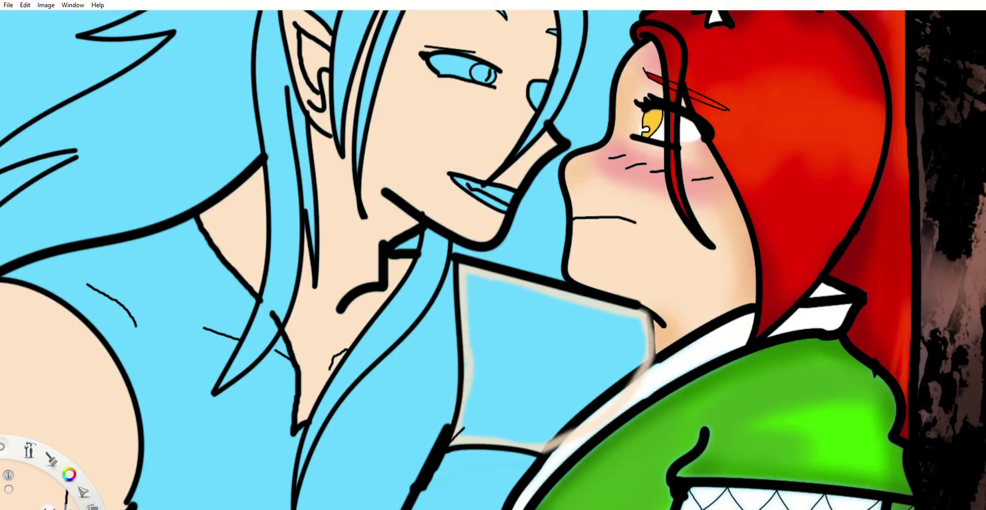
pyautogui.press('g')
pyautogui.click(553, 359)
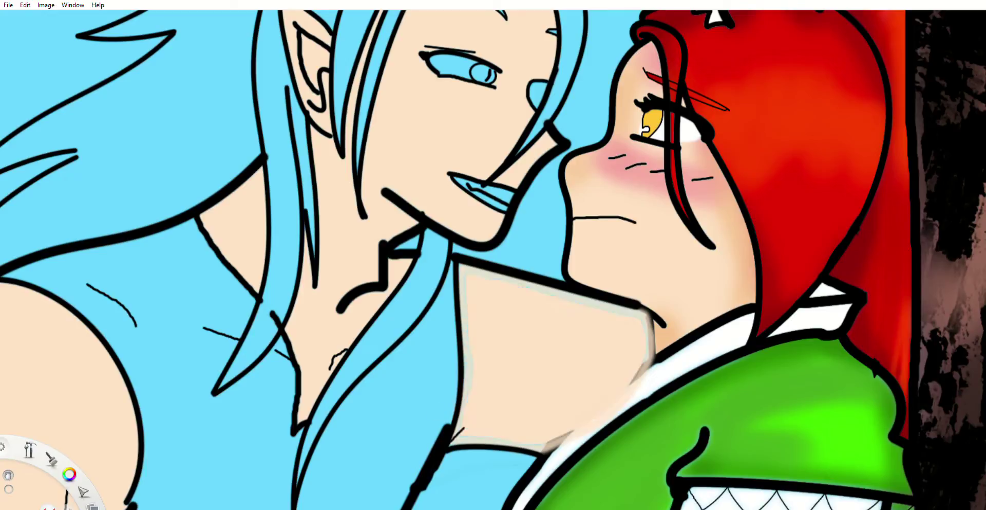
pyautogui.click(553, 359)
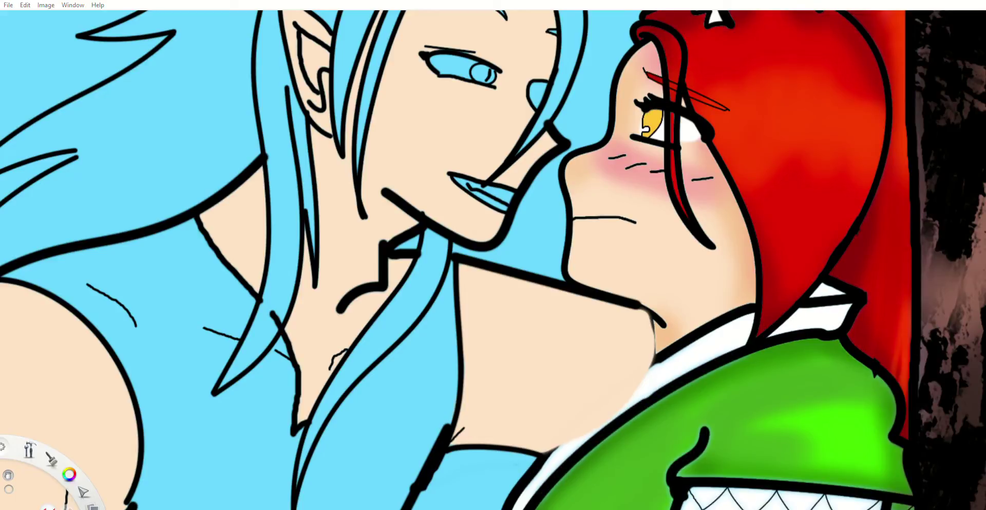
pyautogui.moveTo(649, 314); pyautogui.dragTo(540, 454)
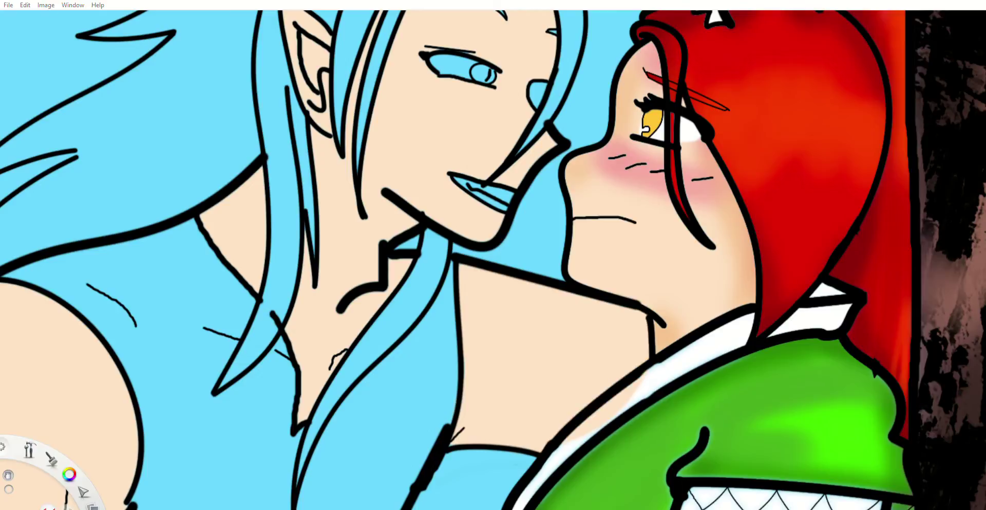
pyautogui.scroll(-5, 832, 374)
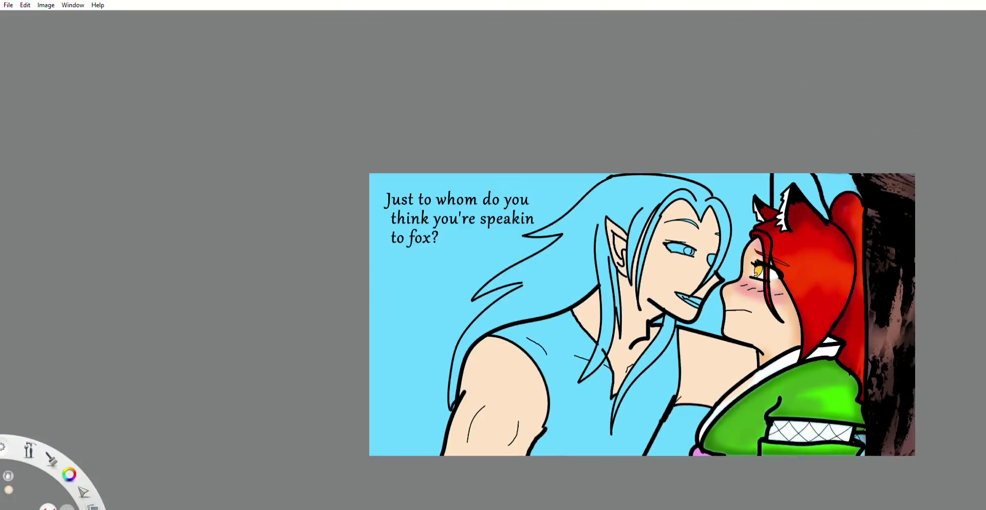
# Clean the peach spill off the fox woman's white collar beside the elf's far arm
pyautogui.scroll(3, 831, 446)
pyautogui.scroll(3, 786, 421)
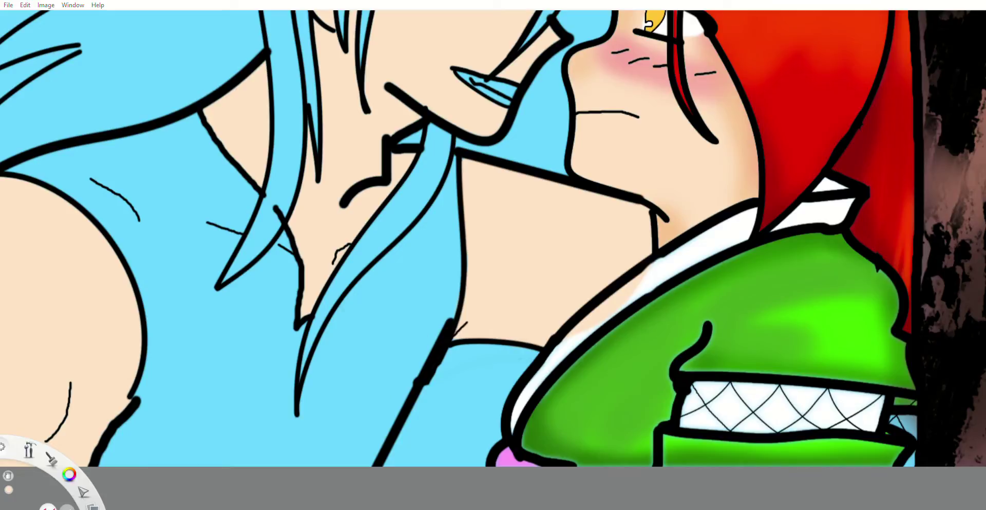
pyautogui.moveTo(663, 275); pyautogui.dragTo(583, 323)
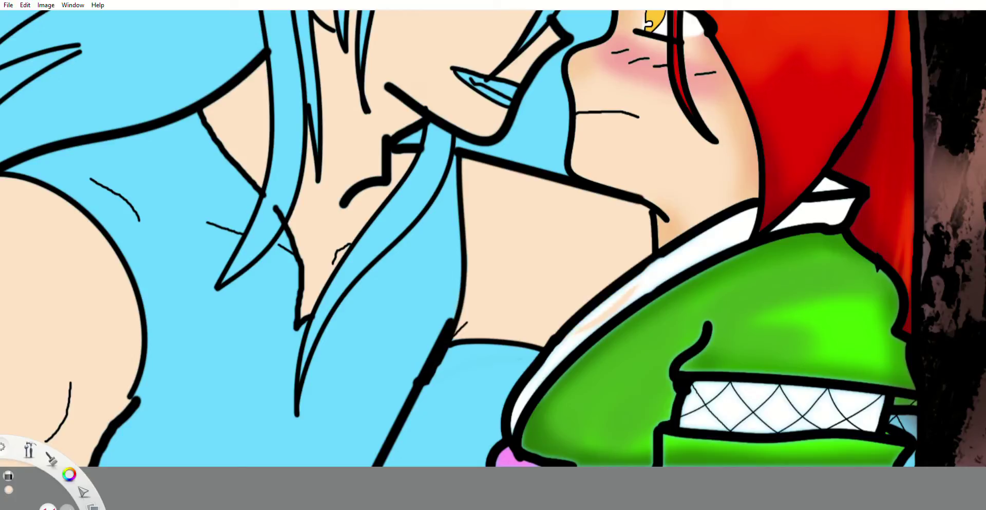
pyautogui.hotkey('ctrl', 'z')
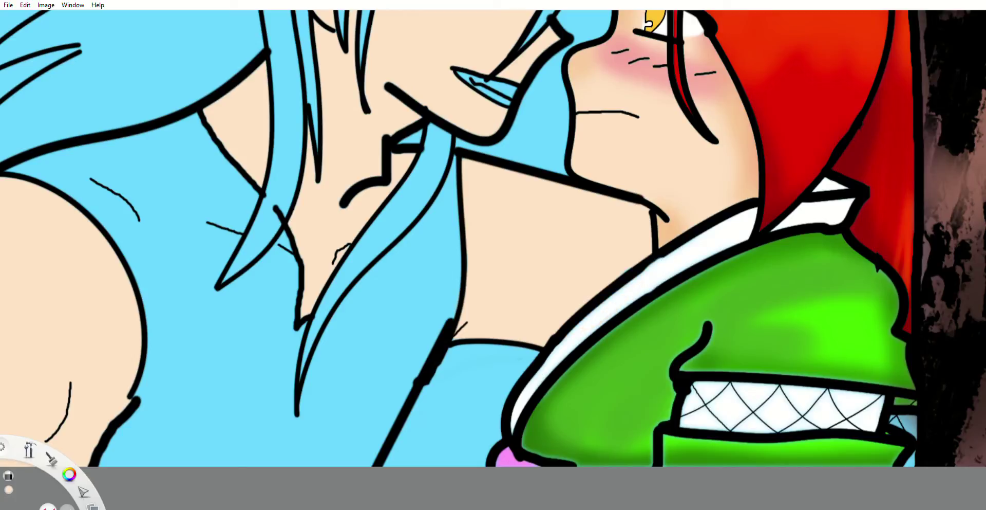
pyautogui.scroll(-1, 647, 295)
pyautogui.click(50, 458)
pyautogui.scroll(5, 527, 268)
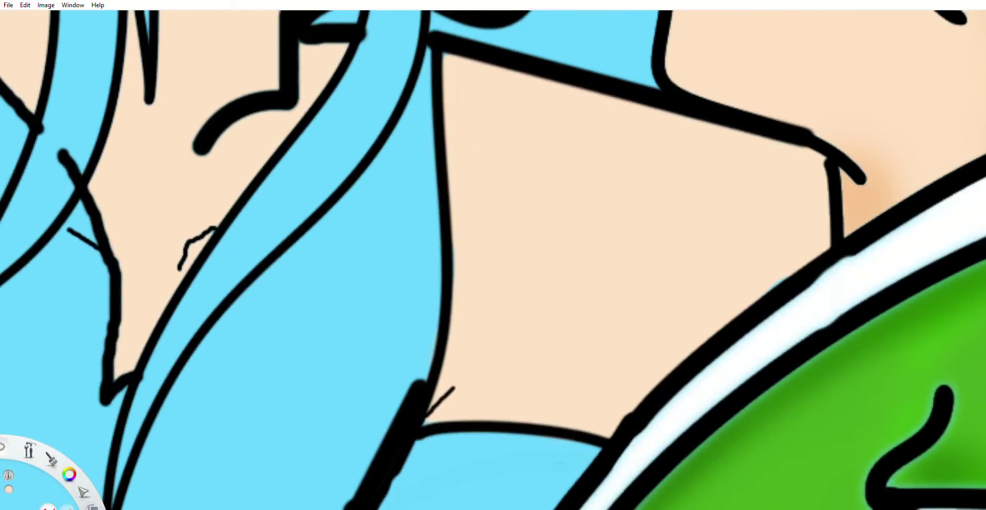
pyautogui.scroll(-3, 617, 278)
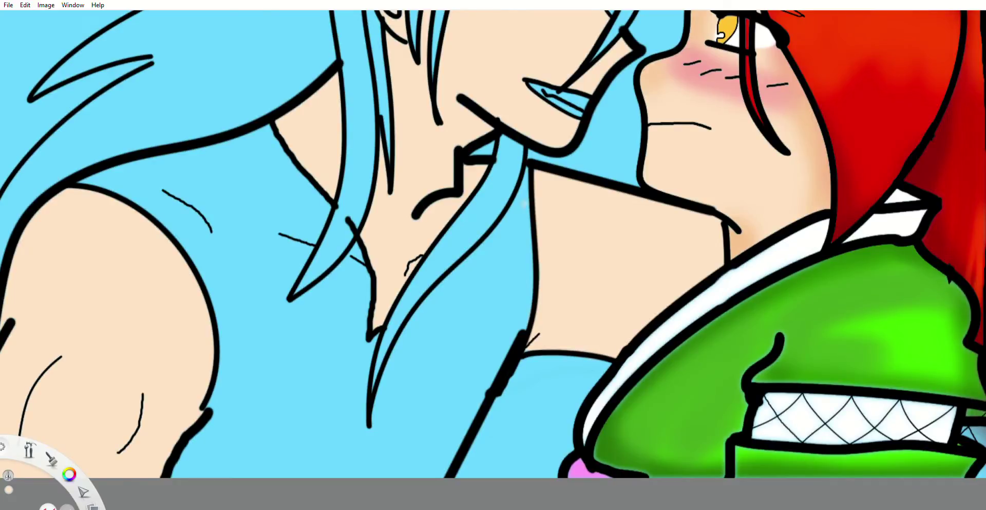
# Outline the elf's raised forearm behind the fox ears in light peach and fill its interior with the same colour
pyautogui.scroll(-5, 522, 212)
pyautogui.scroll(5, 642, 98)
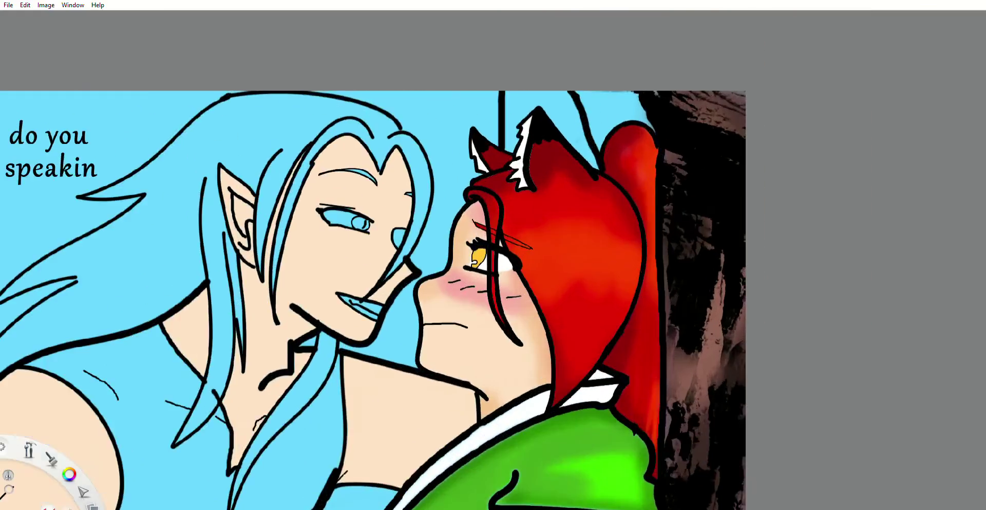
pyautogui.moveTo(285, 72)
pyautogui.mouseDown()
pyautogui.moveTo(278, 249)
pyautogui.moveTo(282, 193)
pyautogui.moveTo(291, 243)
pyautogui.moveTo(544, 286)
pyautogui.moveTo(456, 71)
pyautogui.moveTo(278, 69)
pyautogui.mouseUp()
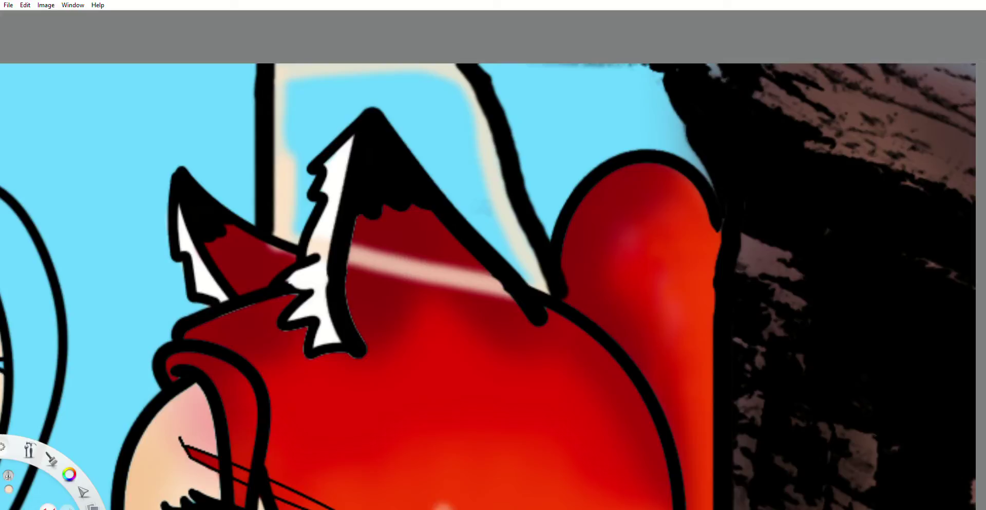
pyautogui.press('g')
pyautogui.click(431, 129)
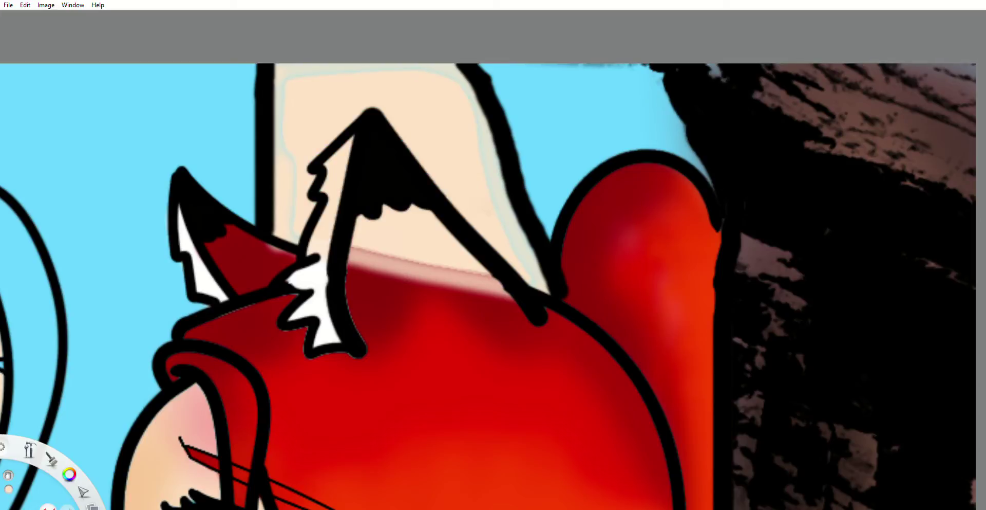
pyautogui.click(434, 128)
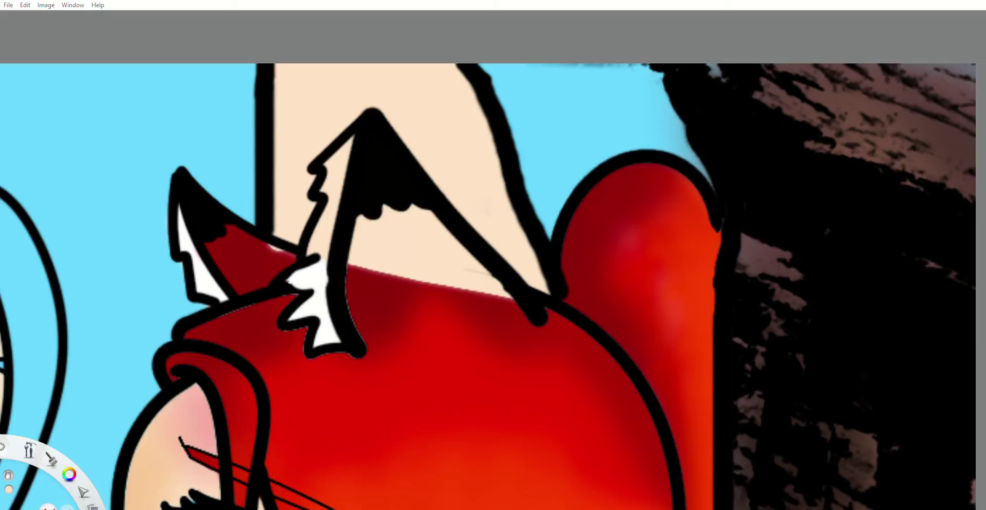
# Remove the peach spill from the fox woman's red ears and hair, keeping the forearm fill
pyautogui.hotkey('ctrl', 'z')
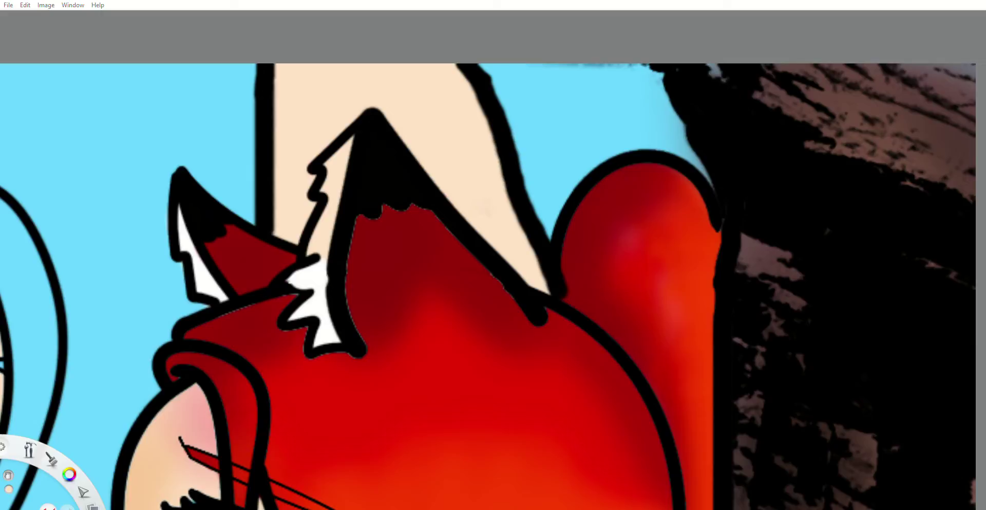
pyautogui.hotkey('ctrl', 'z')
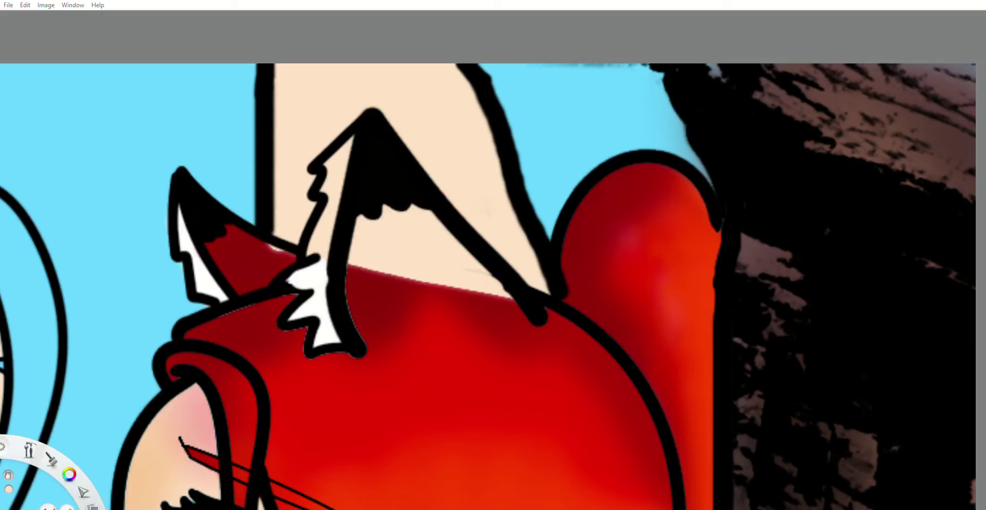
pyautogui.hotkey('ctrl', 'z')
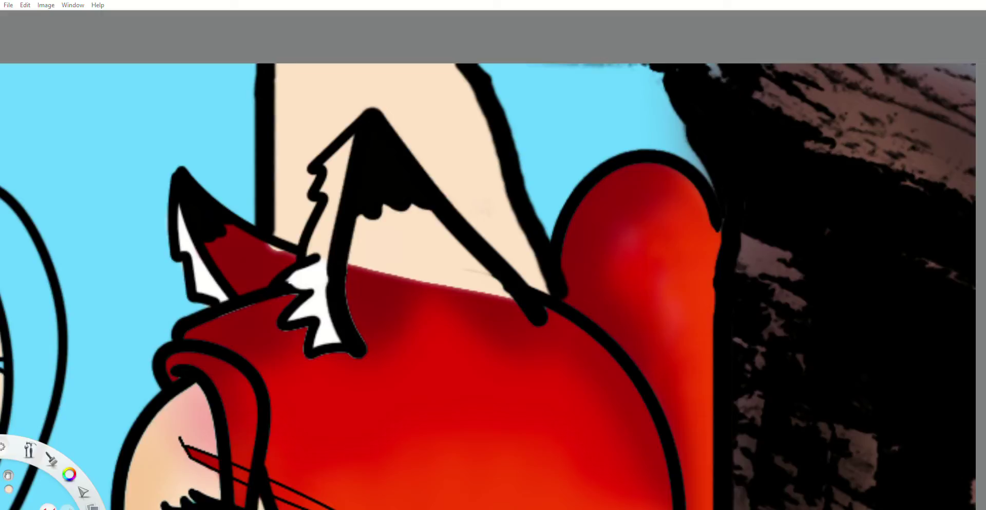
pyautogui.hotkey('ctrl', 'z')
pyautogui.scroll(-10, 655, 379)
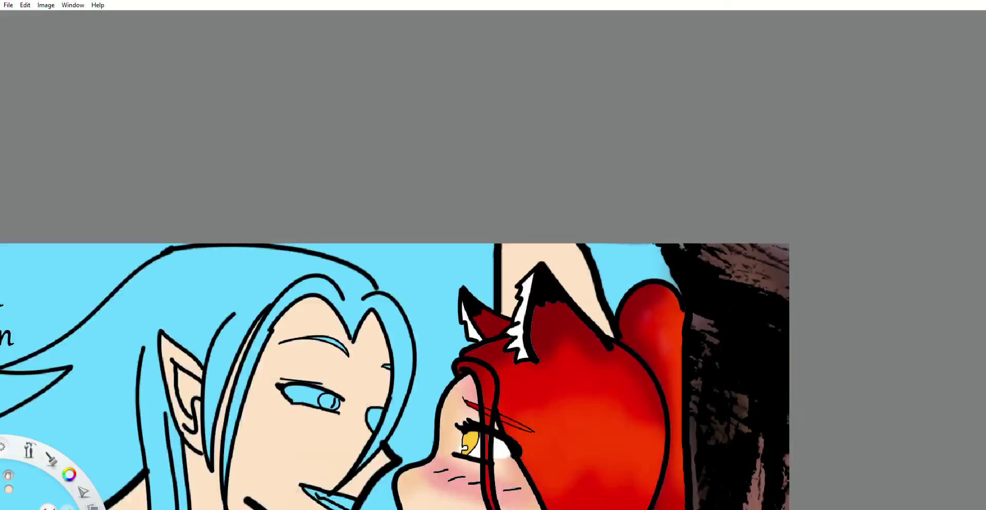
# Try to select the elf's hair with the Magic Wand, first the main mass and then the strand over his chest
pyautogui.scroll(5, 529, 488)
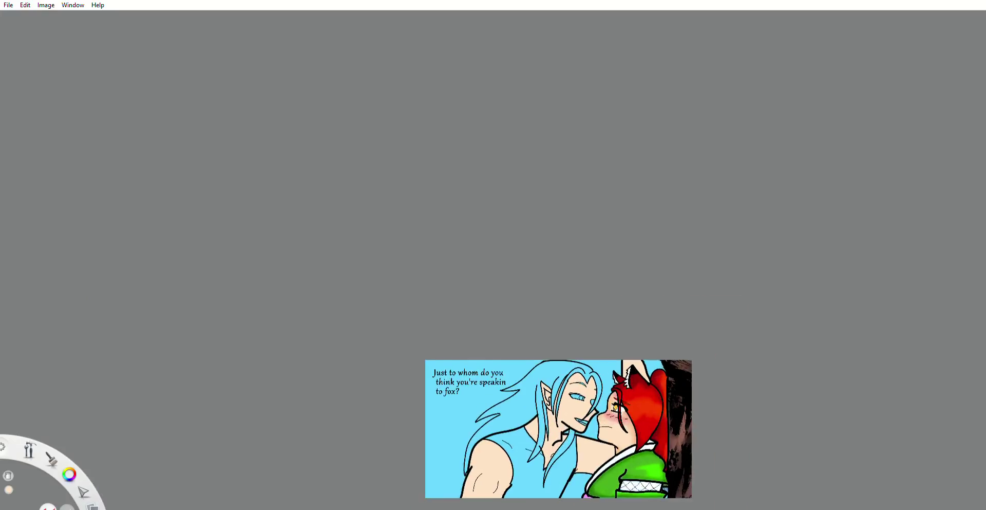
pyautogui.scroll(3, 751, 423)
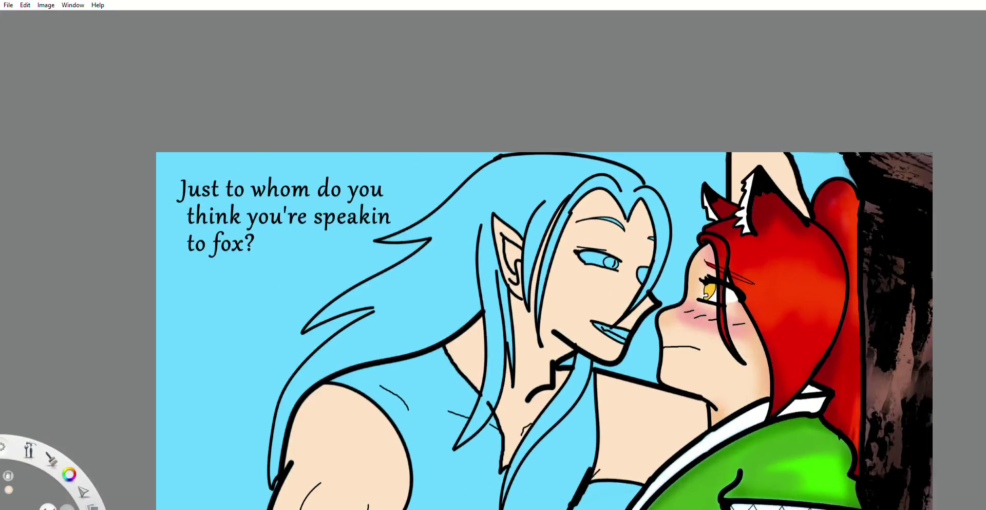
pyautogui.scroll(-5, 630, 353)
pyautogui.scroll(3, 744, 397)
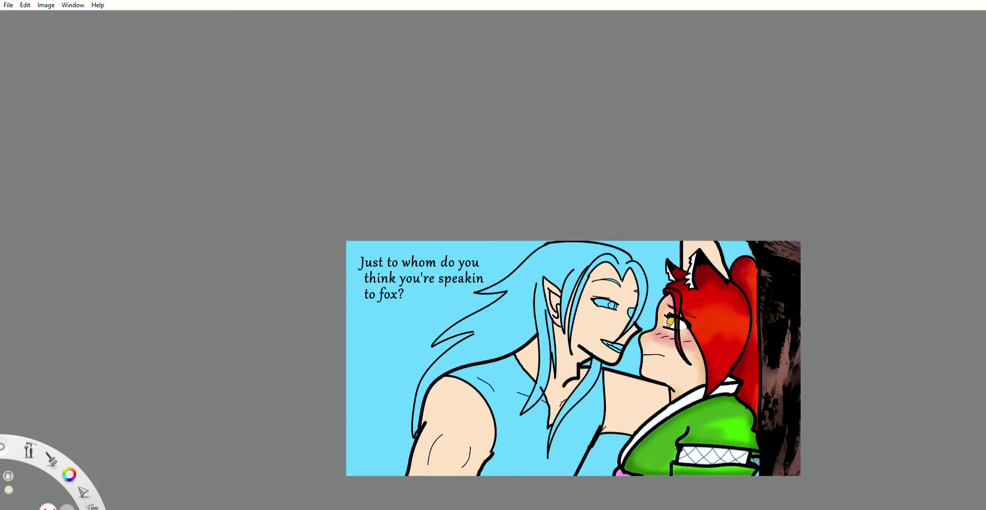
pyautogui.scroll(1, 789, 404)
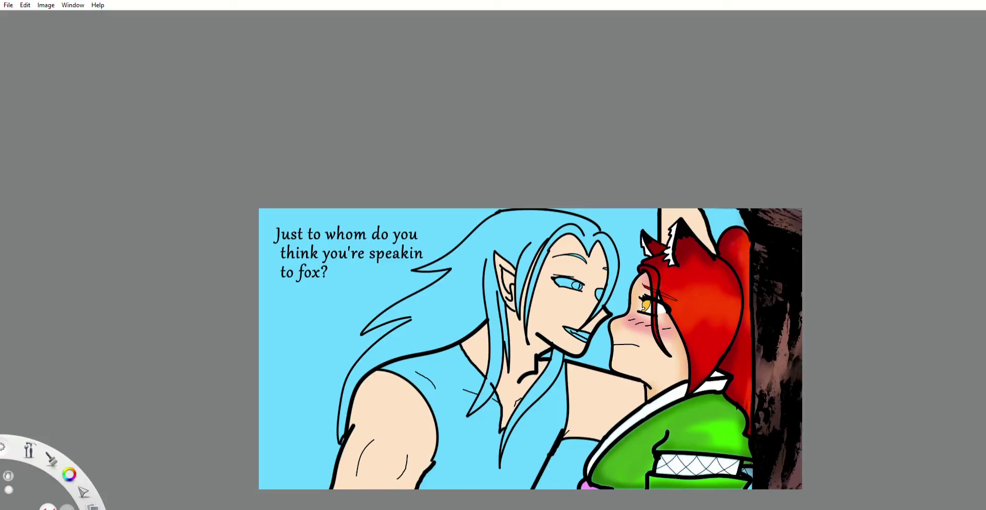
pyautogui.press('w')
pyautogui.click(452, 303)
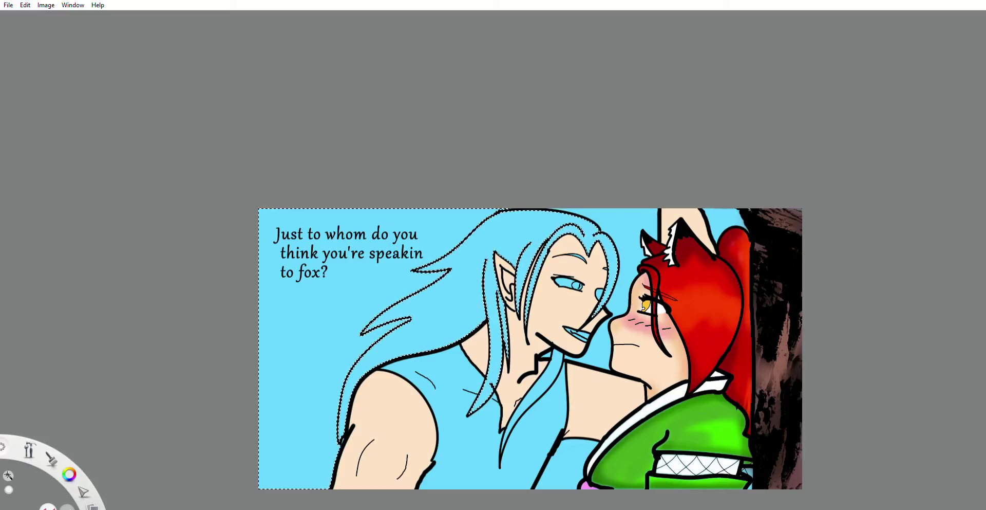
pyautogui.click(546, 381)
pyautogui.scroll(4, 615, 223)
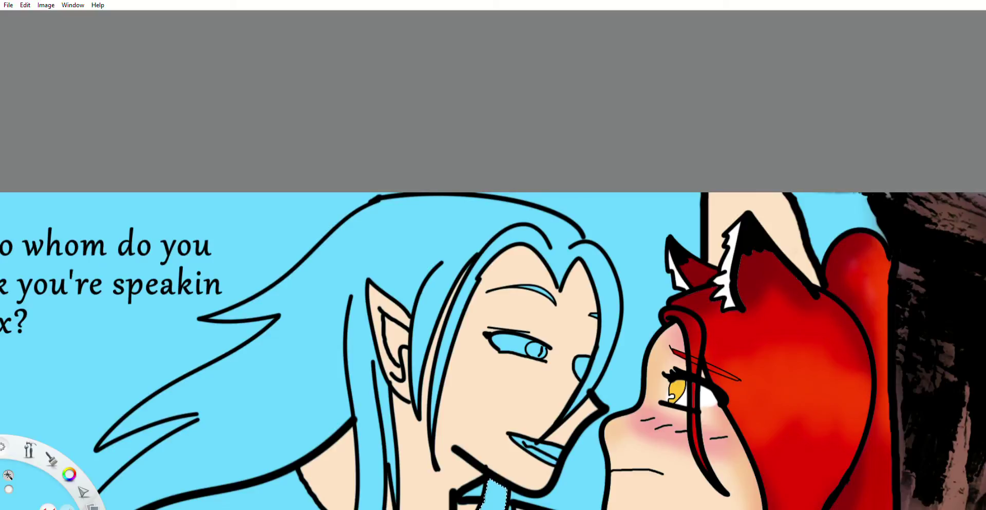
pyautogui.scroll(-3, 636, 303)
pyautogui.scroll(1, 470, 355)
pyautogui.scroll(1, 462, 401)
pyautogui.scroll(-3, 462, 401)
pyautogui.scroll(3, 437, 424)
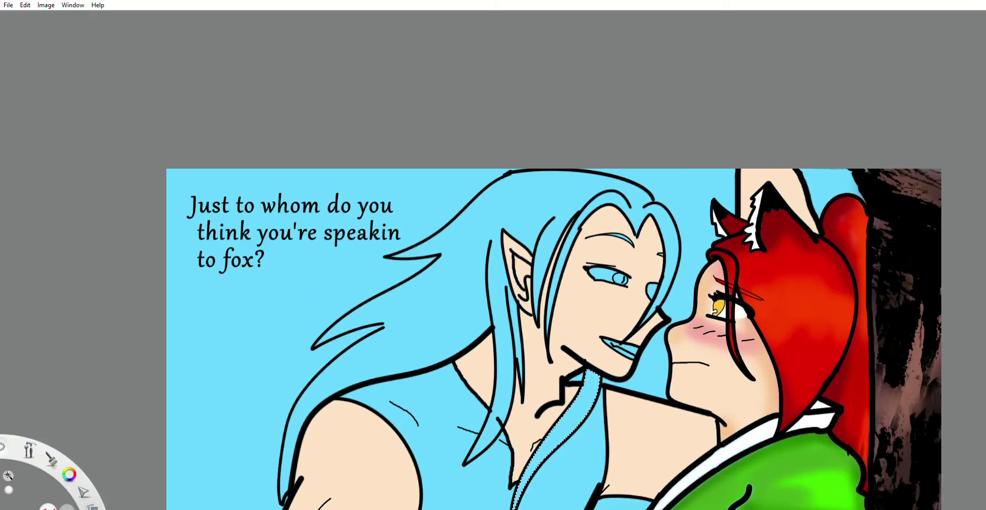
# Close the gaps in the elf's hair outline with a black brush, at the pointed back locks and the parting, and clear the selection
pyautogui.press('b')
pyautogui.scroll(5, 378, 345)
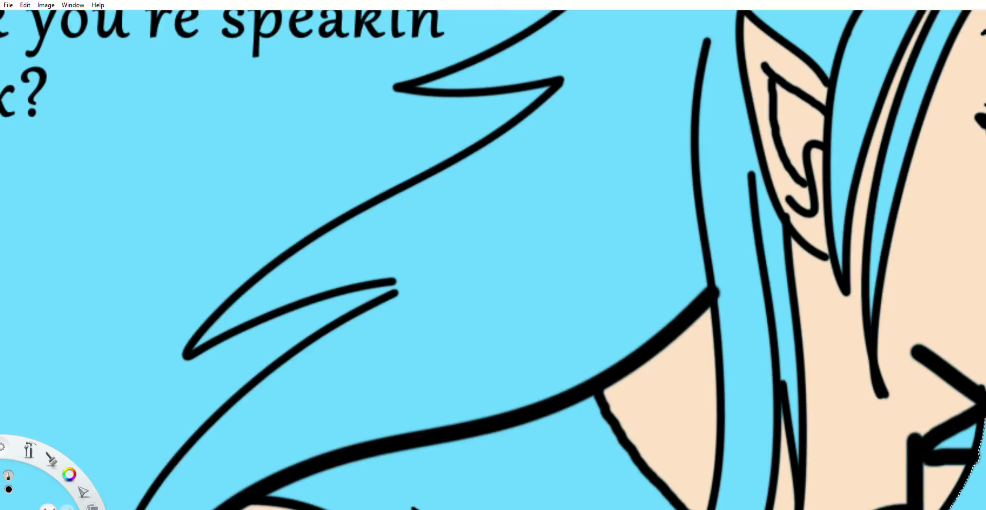
pyautogui.scroll(-6, 398, 276)
pyautogui.scroll(4, 510, 209)
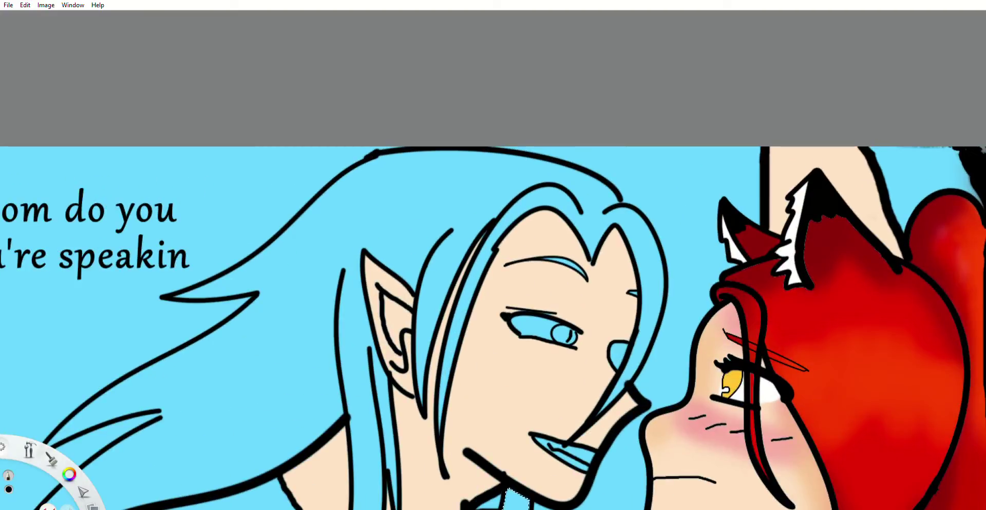
pyautogui.scroll(-5, 604, 267)
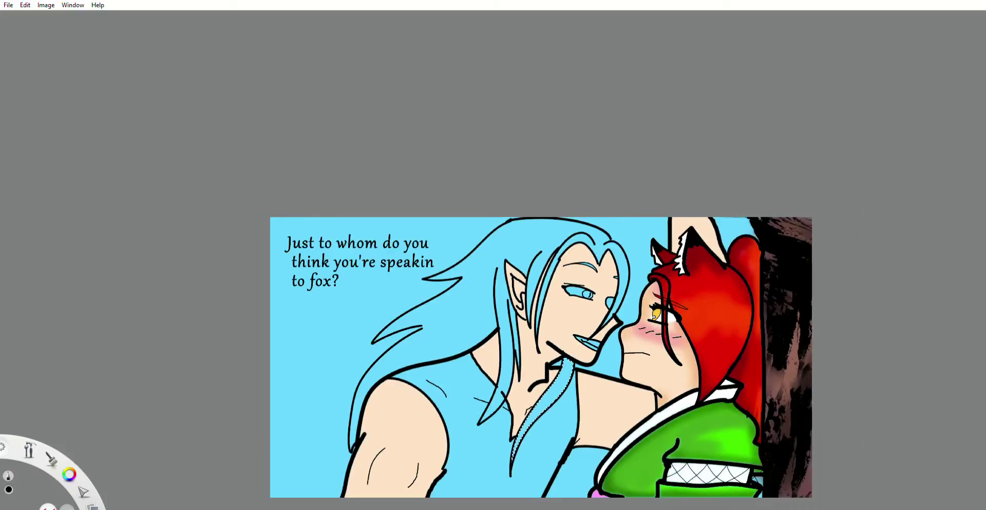
pyautogui.scroll(2, 588, 384)
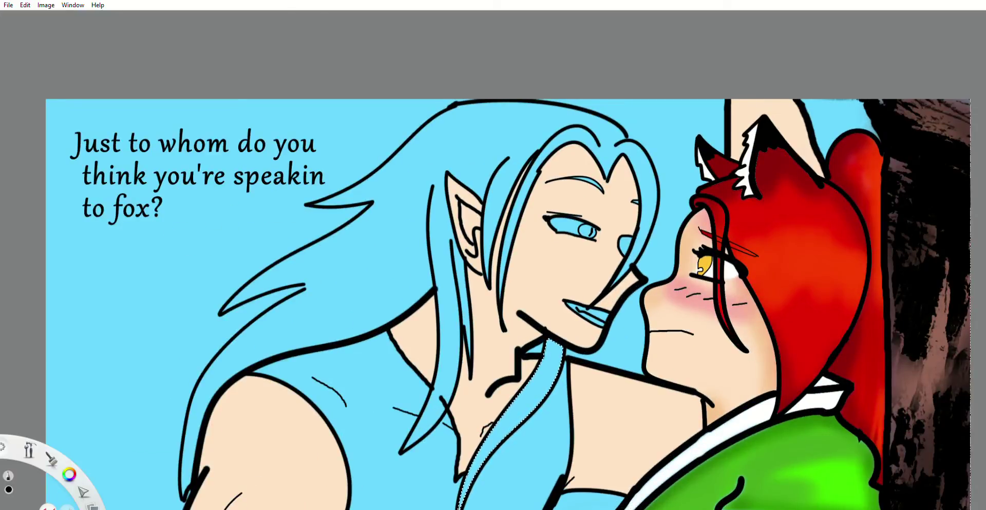
pyautogui.scroll(3, 295, 307)
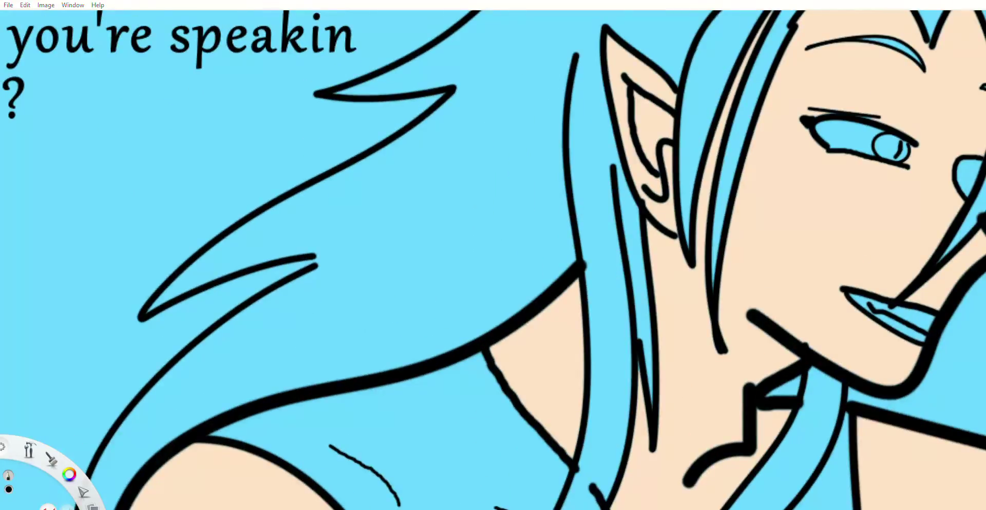
pyautogui.moveTo(315, 257); pyautogui.dragTo(316, 263)
pyautogui.scroll(-5, 315, 262)
pyautogui.scroll(6, 592, 133)
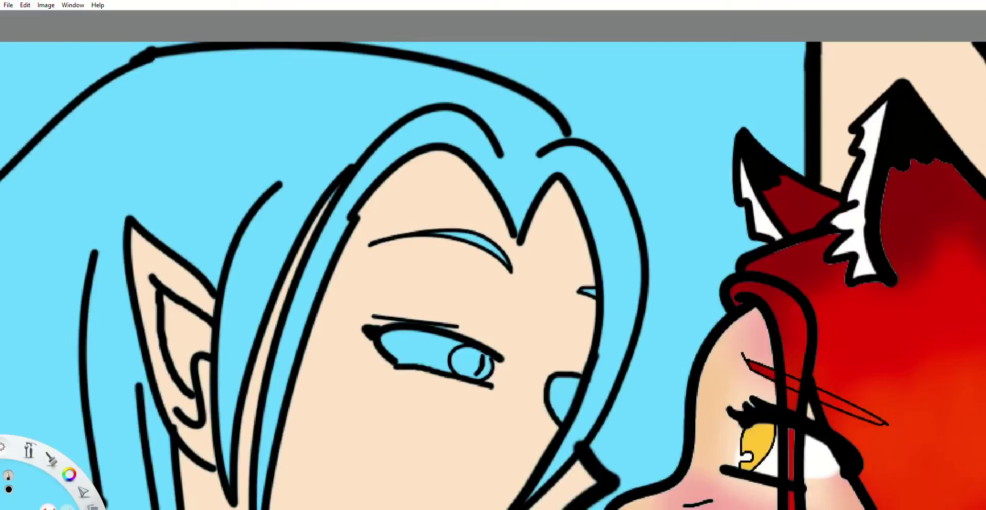
pyautogui.scroll(2, 586, 136)
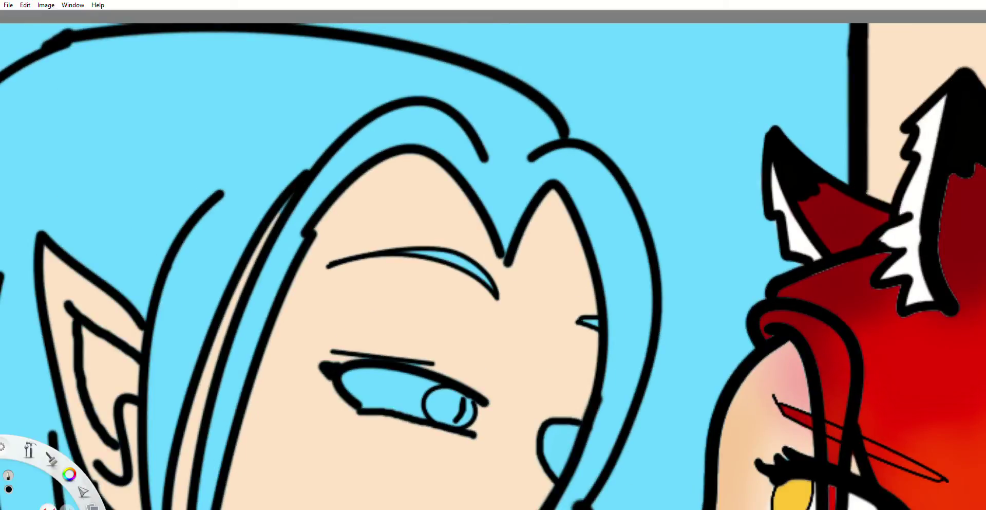
pyautogui.scroll(-5, 493, 256)
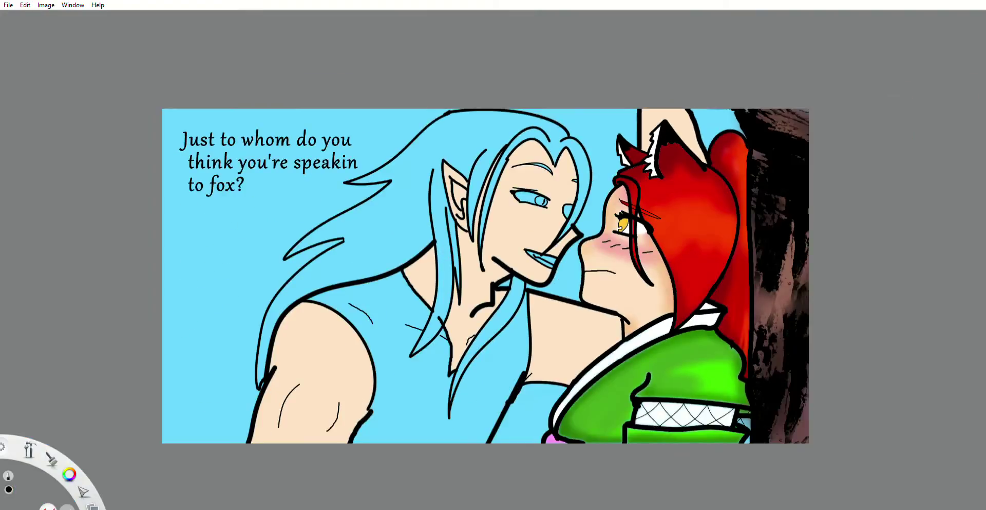
pyautogui.scroll(3, 493, 257)
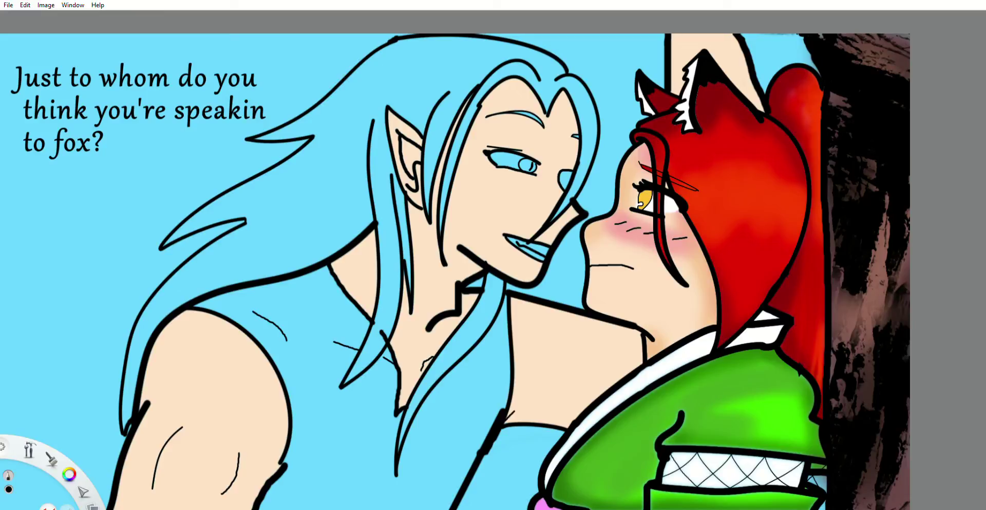
# Select the elf's main hair mass and the strand over his chest with the Magic Wand
pyautogui.press('w')
pyautogui.click(340, 144)
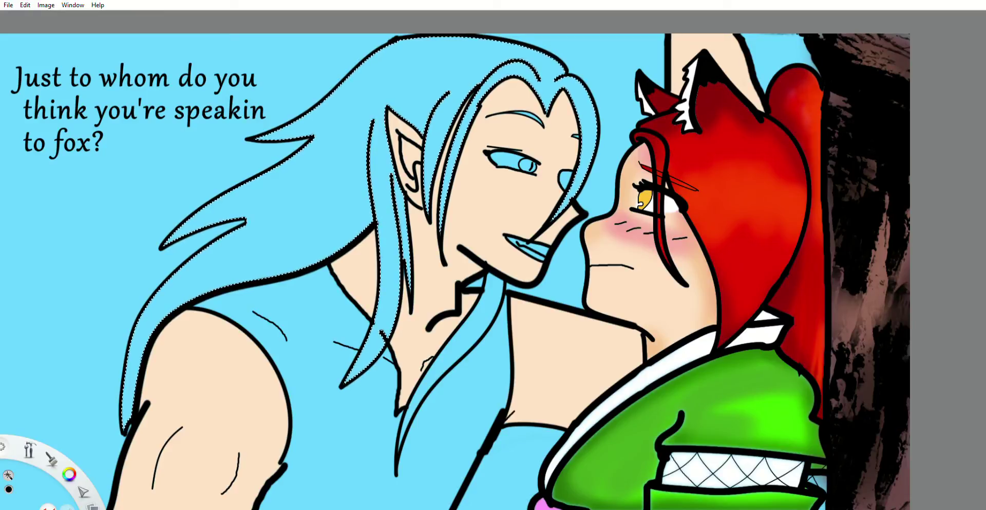
pyautogui.click(477, 329)
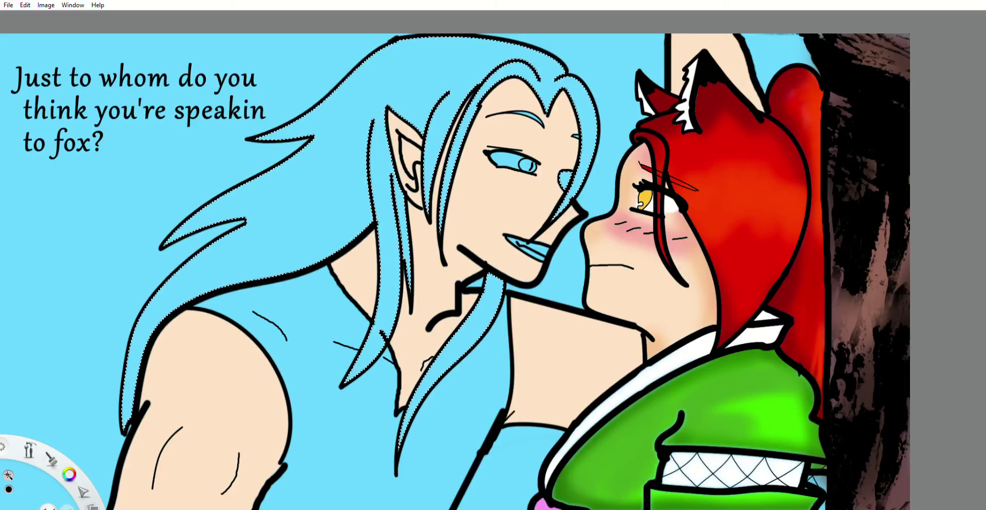
# Fill the selected elf hair with light icy blue and clear the selection
pyautogui.scroll(-3, 478, 258)
pyautogui.press('Escape')
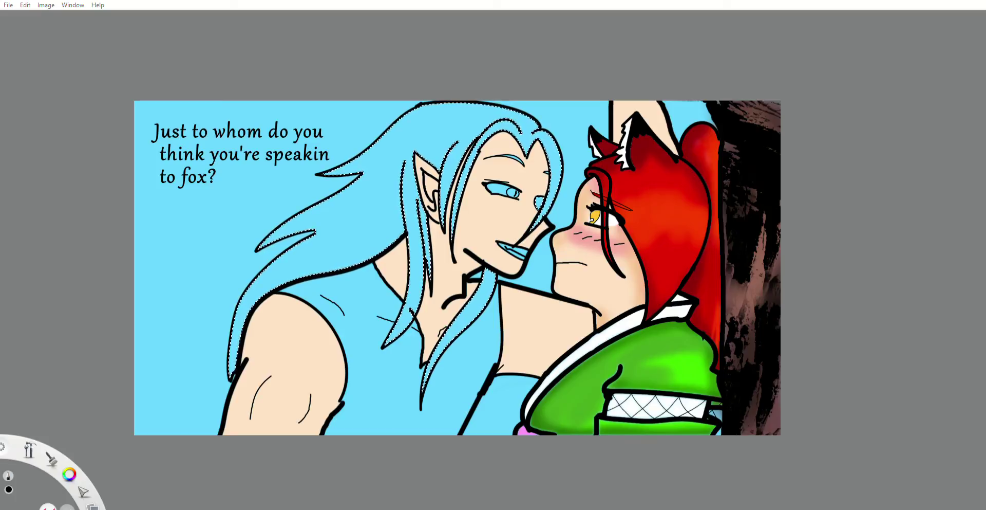
pyautogui.press('g')
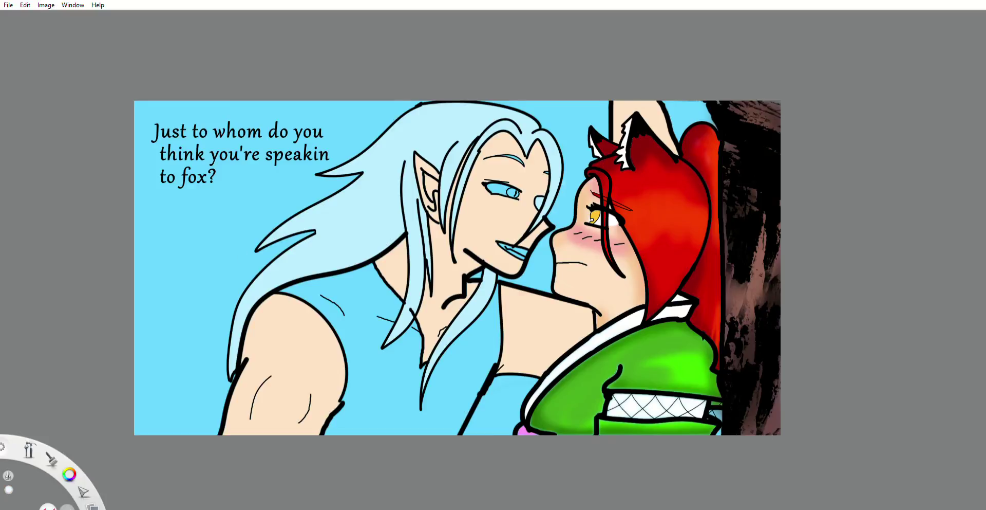
# Paint the elf's near eye and the visible part of his far eye white
pyautogui.scroll(8, 535, 192)
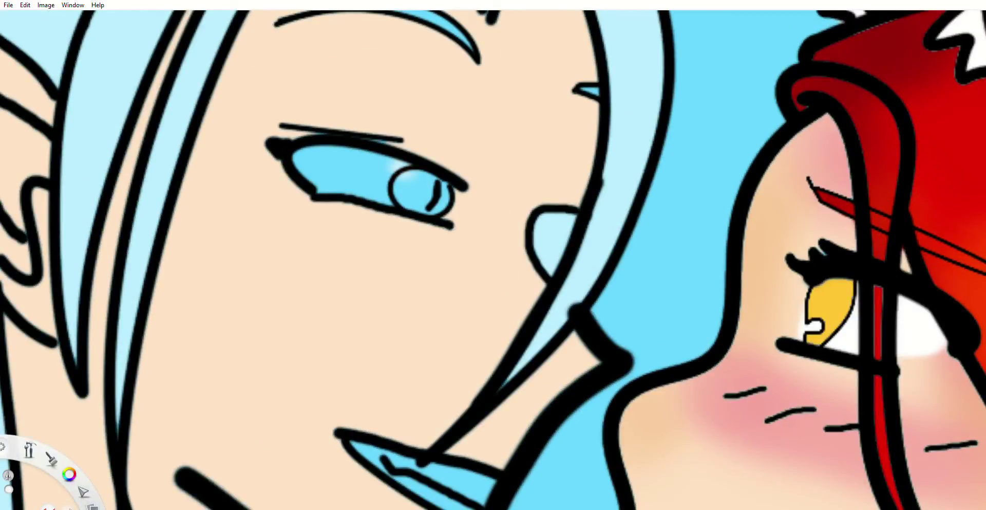
pyautogui.moveTo(383, 160); pyautogui.dragTo(373, 158)
pyautogui.moveTo(360, 149)
pyautogui.mouseDown()
pyautogui.moveTo(324, 149)
pyautogui.moveTo(298, 164)
pyautogui.moveTo(326, 182)
pyautogui.moveTo(390, 193)
pyautogui.moveTo(411, 155)
pyautogui.moveTo(380, 200)
pyautogui.moveTo(426, 205)
pyautogui.moveTo(447, 185)
pyautogui.moveTo(350, 160)
pyautogui.moveTo(321, 164)
pyautogui.moveTo(355, 174)
pyautogui.moveTo(331, 174)
pyautogui.moveTo(329, 196)
pyautogui.moveTo(432, 188)
pyautogui.mouseUp()
pyautogui.moveTo(576, 217)
pyautogui.mouseDown()
pyautogui.moveTo(575, 228)
pyautogui.moveTo(537, 223)
pyautogui.moveTo(550, 269)
pyautogui.moveTo(568, 242)
pyautogui.mouseUp()
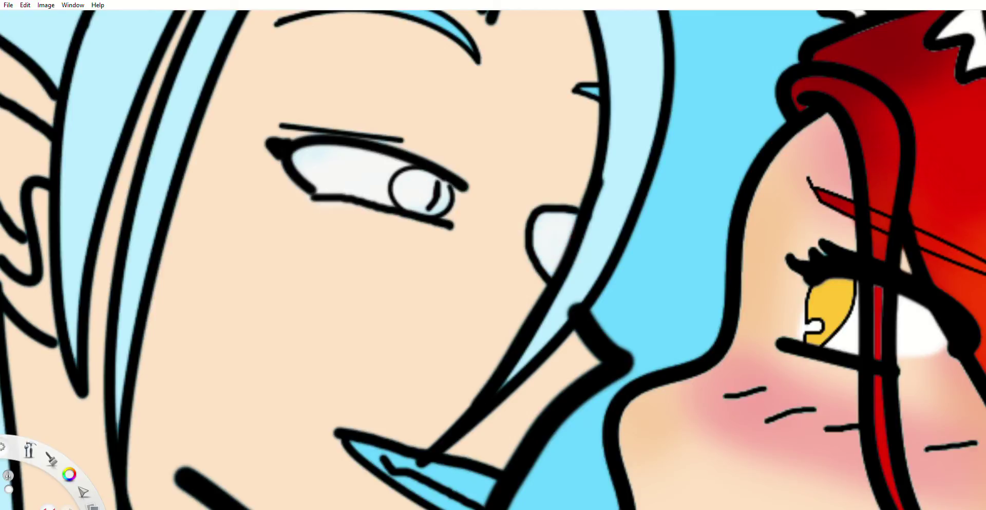
# Paint the elf's bared teeth white inside the mouth outline
pyautogui.scroll(-4, 571, 248)
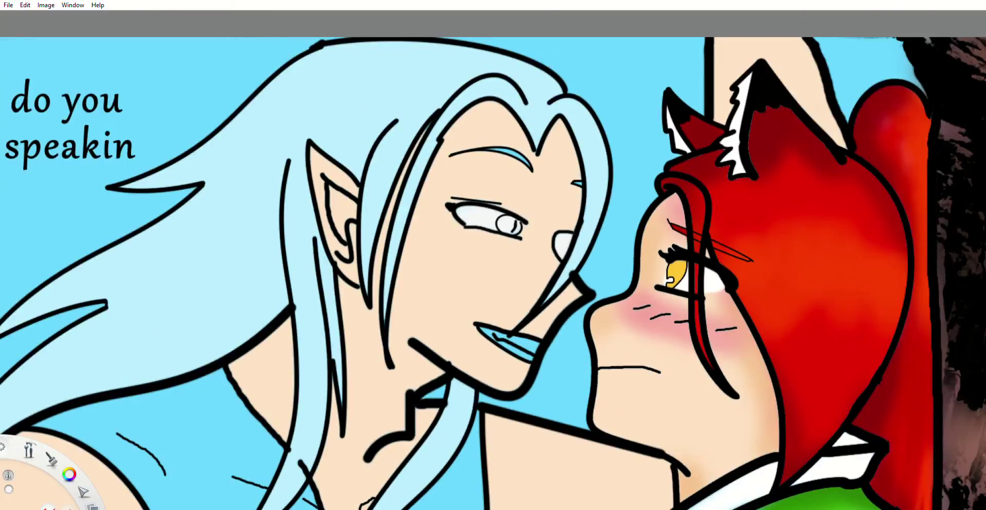
pyautogui.scroll(-3, 493, 257)
pyautogui.scroll(5, 493, 257)
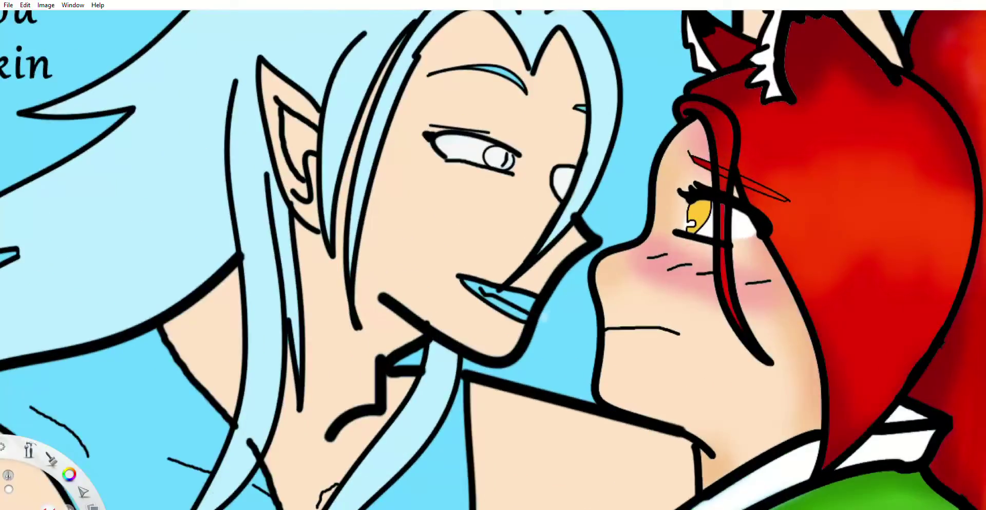
pyautogui.moveTo(532, 293)
pyautogui.mouseDown()
pyautogui.moveTo(436, 269)
pyautogui.moveTo(504, 312)
pyautogui.moveTo(529, 301)
pyautogui.moveTo(454, 269)
pyautogui.mouseUp()
pyautogui.moveTo(495, 294)
pyautogui.mouseDown()
pyautogui.moveTo(517, 302)
pyautogui.moveTo(534, 294)
pyautogui.mouseUp()
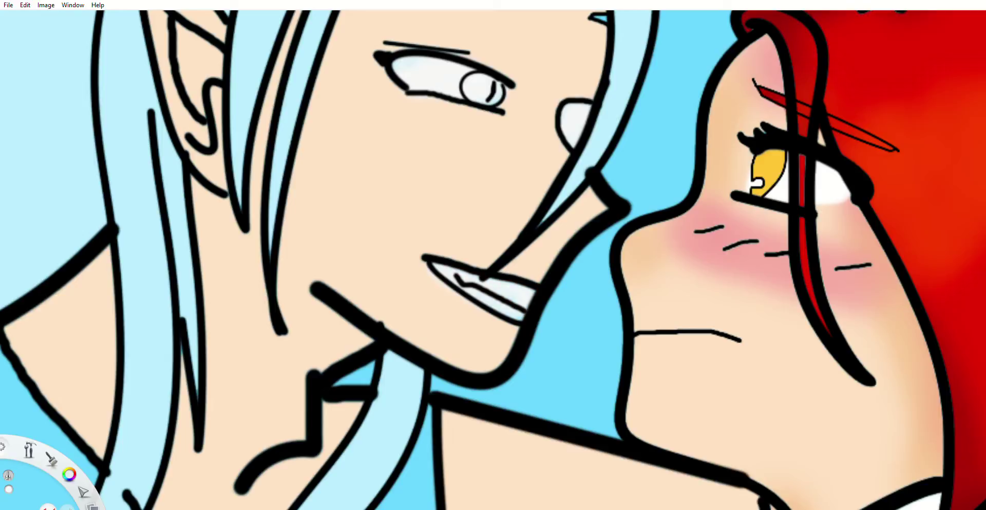
# Paint the elf's near iris periwinkle blue and clean up the white around it
pyautogui.scroll(-4, 491, 286)
pyautogui.scroll(-3, 504, 298)
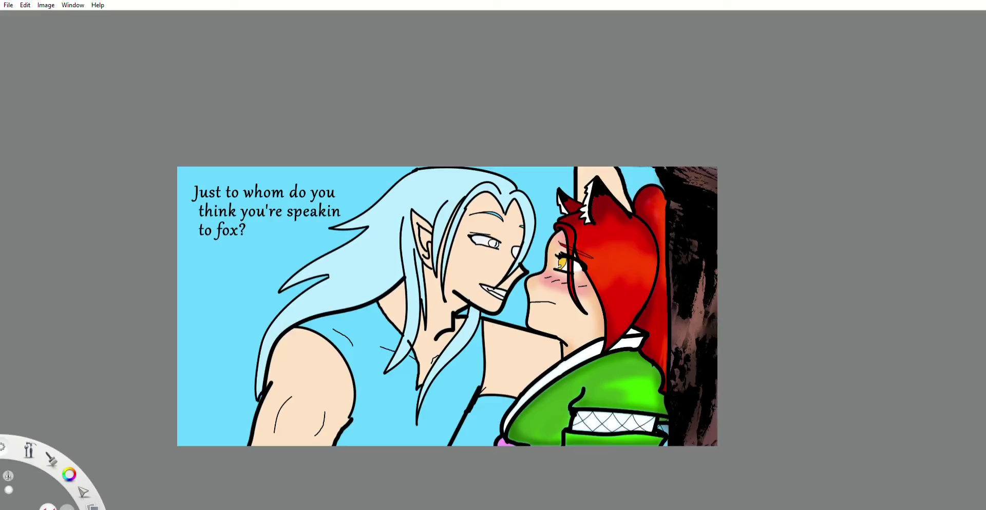
pyautogui.scroll(5, 494, 245)
pyautogui.scroll(1, 498, 240)
pyautogui.moveTo(482, 233)
pyautogui.mouseDown()
pyautogui.moveTo(443, 218)
pyautogui.moveTo(451, 238)
pyautogui.moveTo(472, 214)
pyautogui.moveTo(435, 234)
pyautogui.moveTo(481, 239)
pyautogui.moveTo(482, 223)
pyautogui.moveTo(428, 226)
pyautogui.mouseUp()
pyautogui.hotkey('ctrl', 'z')
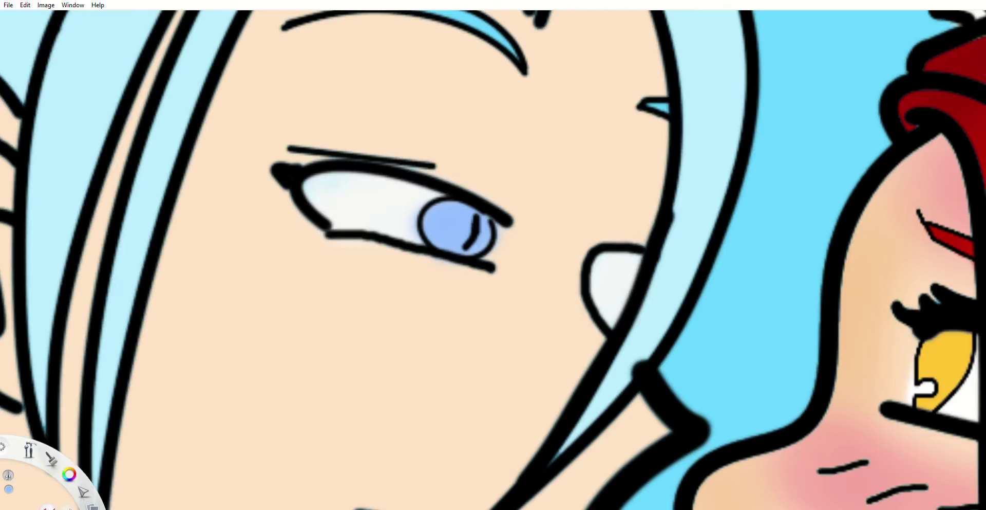
pyautogui.click(656, 78)
pyautogui.moveTo(340, 178)
pyautogui.mouseDown()
pyautogui.moveTo(341, 164)
pyautogui.moveTo(409, 172)
pyautogui.moveTo(309, 189)
pyautogui.moveTo(311, 222)
pyautogui.mouseUp()
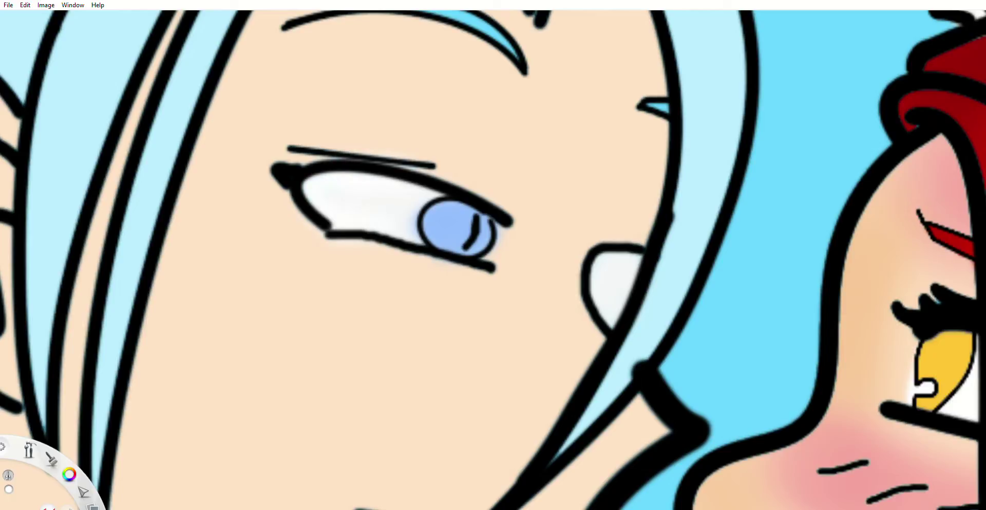
pyautogui.moveTo(414, 219)
pyautogui.mouseDown()
pyautogui.moveTo(413, 234)
pyautogui.moveTo(432, 210)
pyautogui.mouseUp()
# Paint over the elf's far eye shape with light peach skin colour
pyautogui.scroll(-4, 410, 230)
pyautogui.scroll(-5, 453, 273)
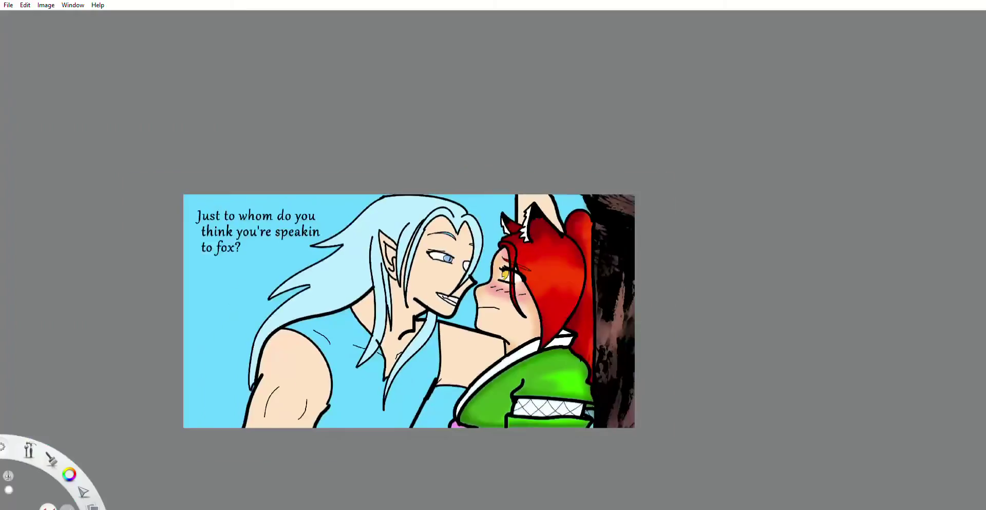
pyautogui.scroll(2, 364, 406)
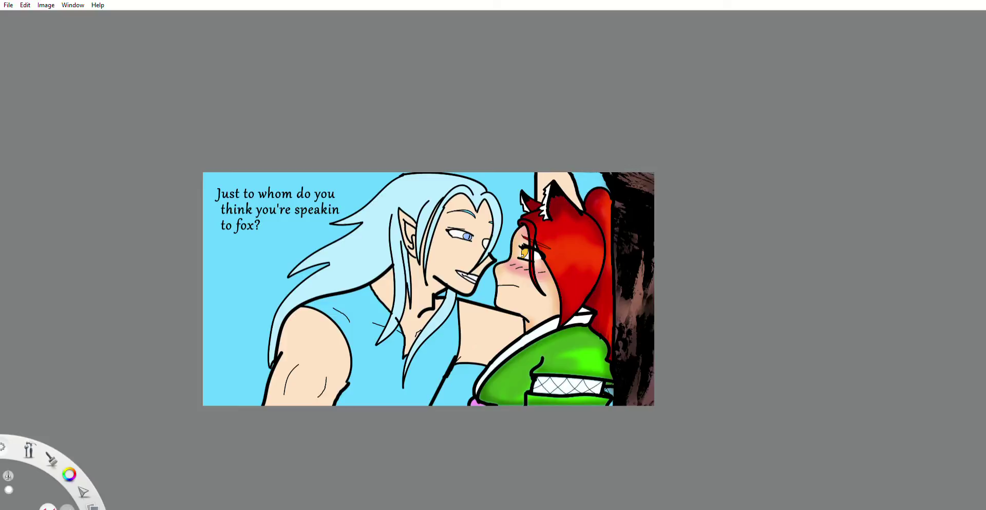
pyautogui.hotkey('alt', 'Tab')
pyautogui.scroll(5, 475, 254)
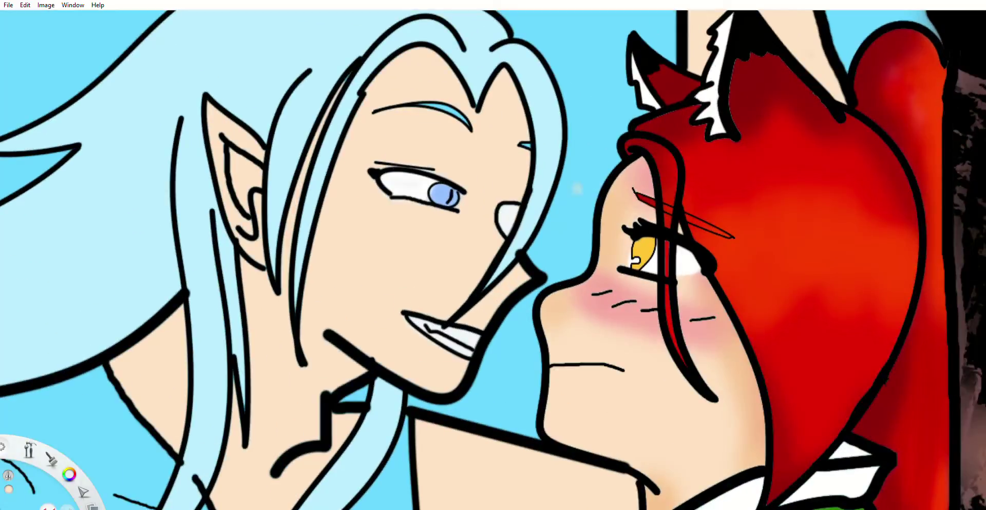
pyautogui.moveTo(508, 210); pyautogui.dragTo(503, 219)
pyautogui.scroll(-3, 493, 260)
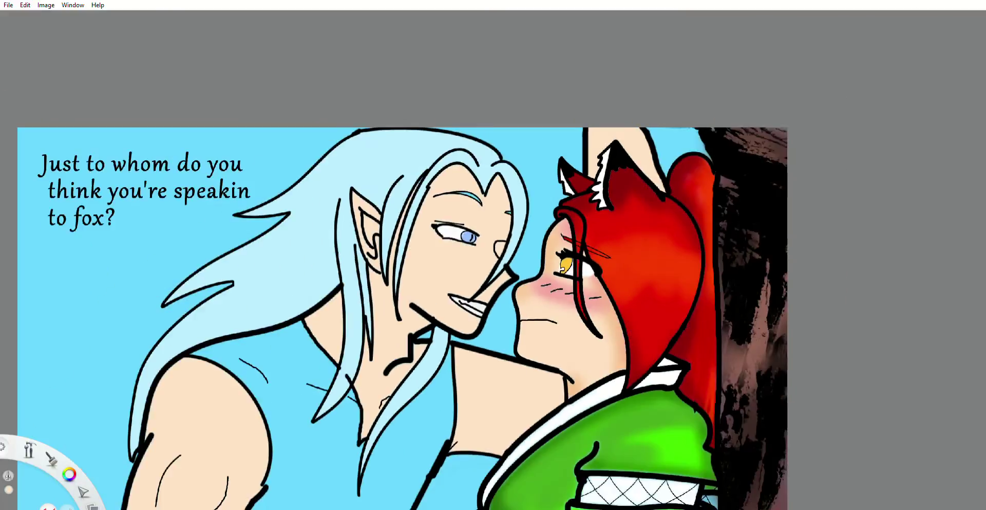
pyautogui.scroll(-2, 493, 259)
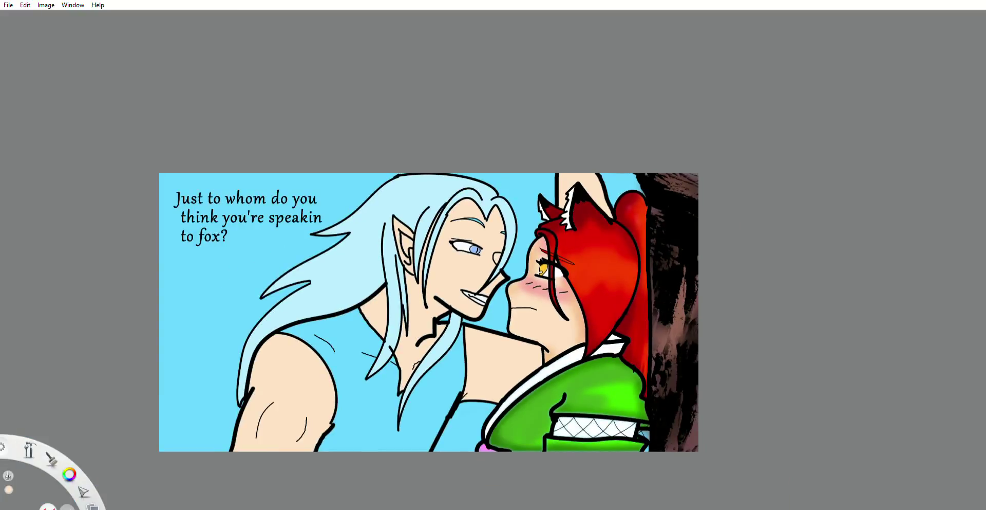
# Fill the selected elf hair with a very pale icy blue and clear the selection
pyautogui.scroll(-2, 378, 393)
pyautogui.scroll(4, 362, 441)
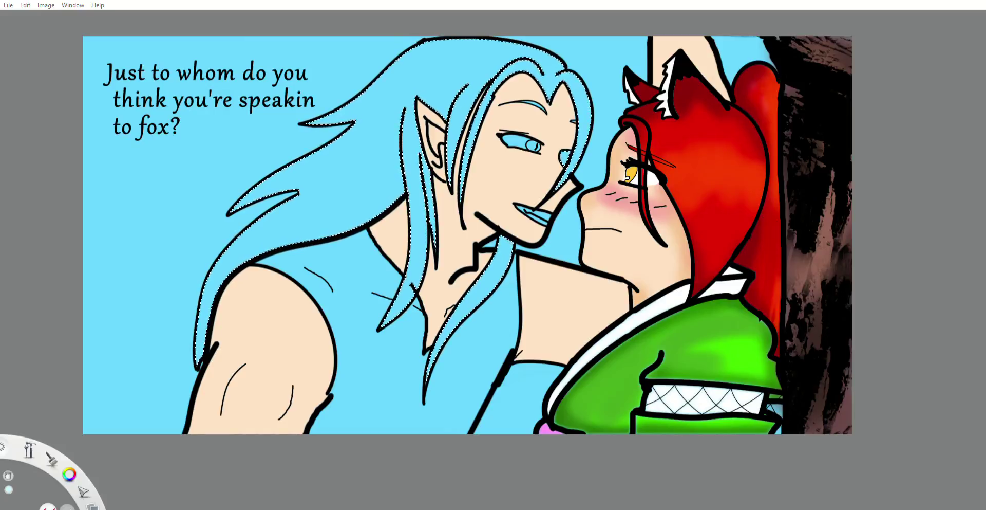
pyautogui.click(360, 164)
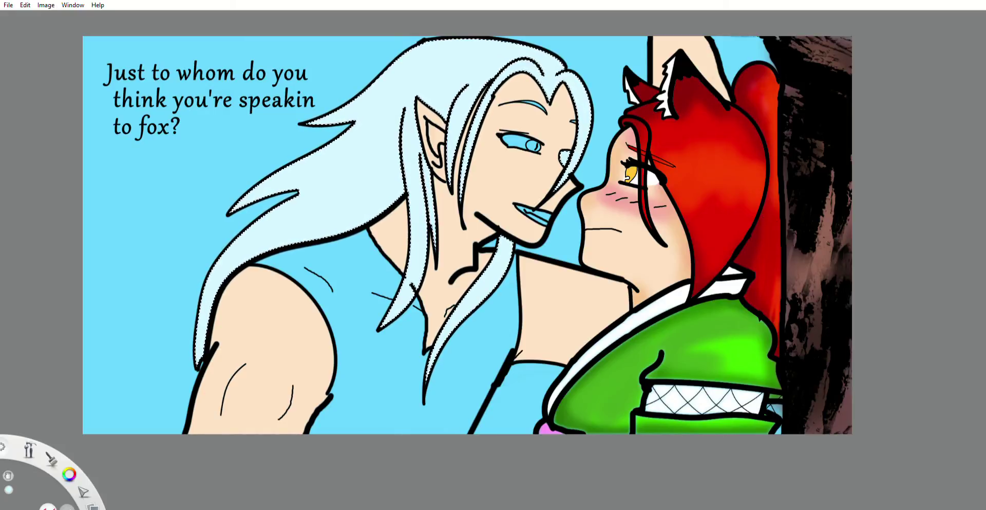
pyautogui.hotkey('ctrl', 'd')
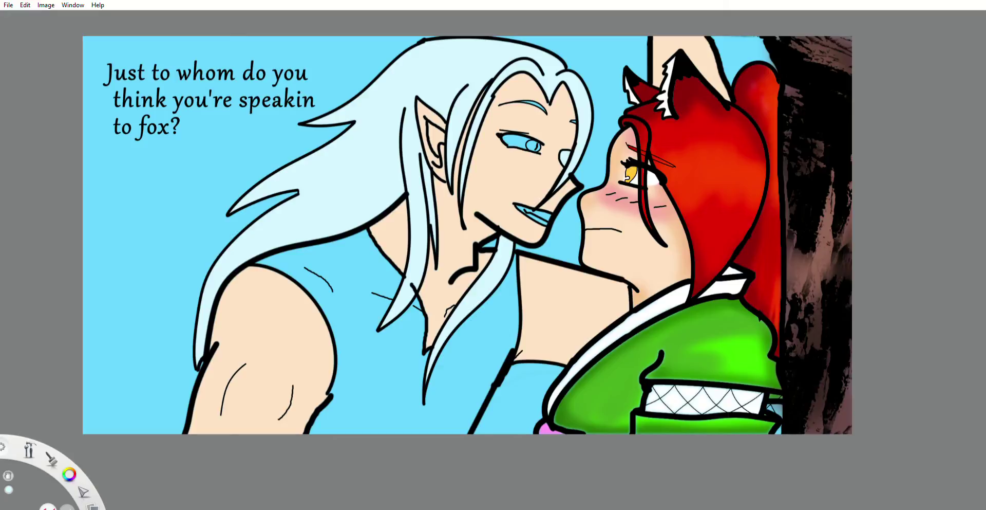
# Select the elf's sleeveless shirt with the Magic Wand and fill it with medium grey
pyautogui.scroll(-4, 362, 188)
pyautogui.scroll(1, 306, 214)
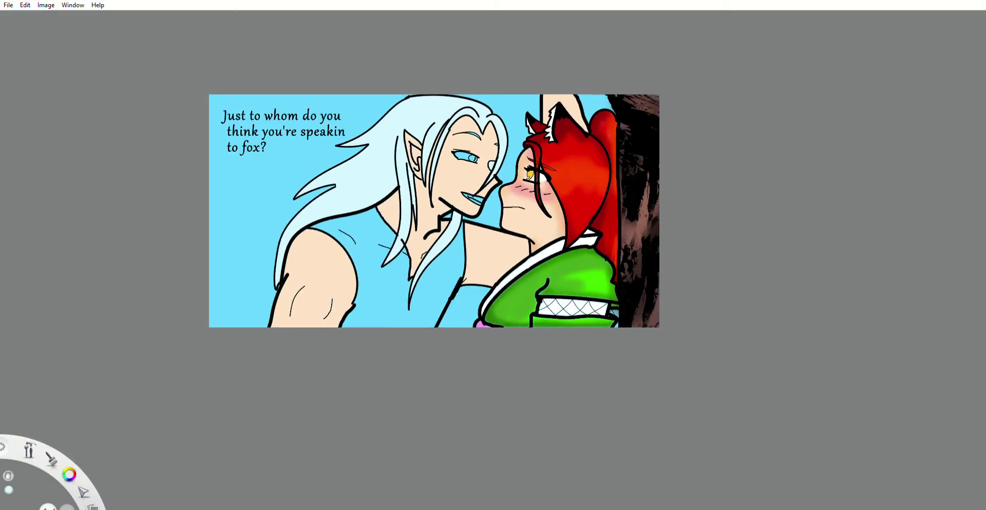
pyautogui.scroll(4, 479, 135)
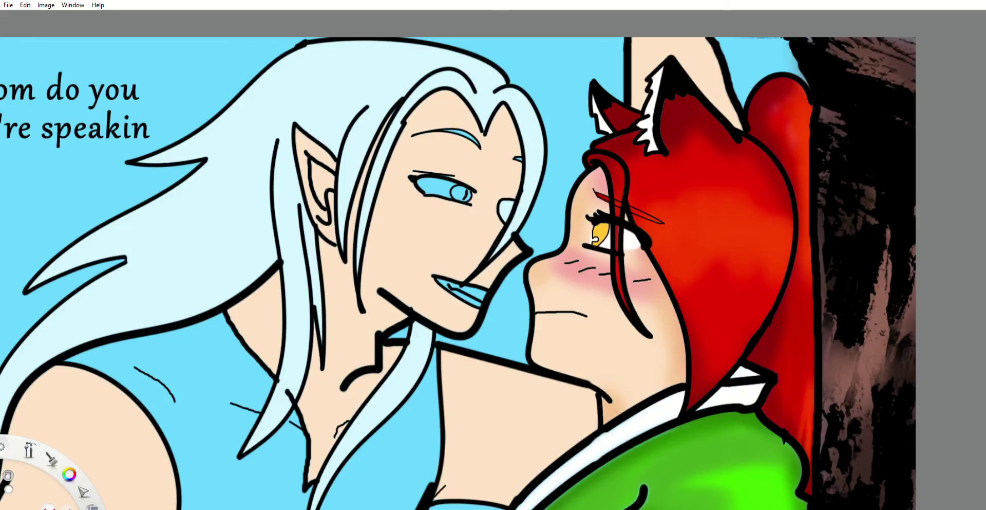
pyautogui.scroll(-6, 526, 371)
pyautogui.scroll(4, 416, 442)
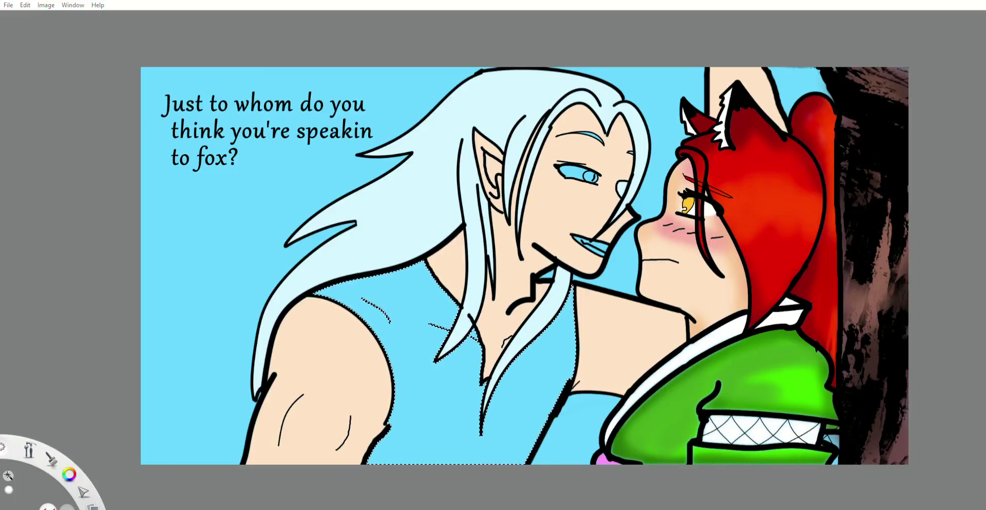
pyautogui.press('Escape')
pyautogui.press('g')
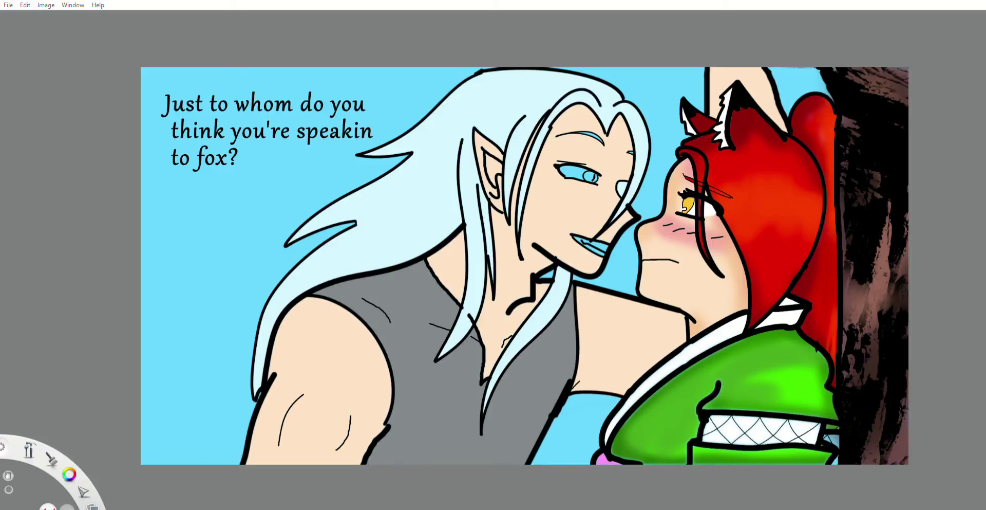
pyautogui.click(436, 395)
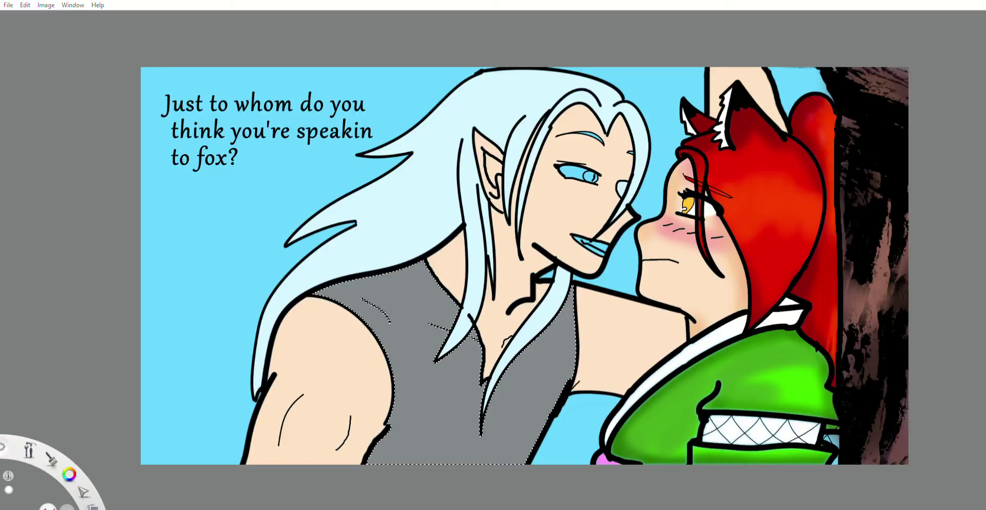
# Paint the elf's near eye white inside its outline
pyautogui.scroll(5, 625, 207)
pyautogui.scroll(3, 547, 162)
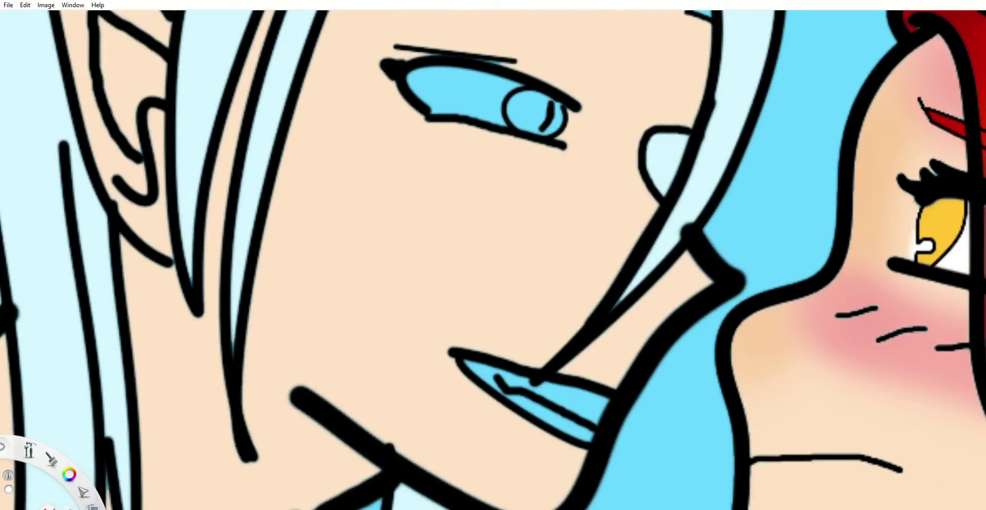
pyautogui.scroll(-3, 547, 161)
pyautogui.scroll(3, 547, 162)
pyautogui.scroll(-6, 614, 382)
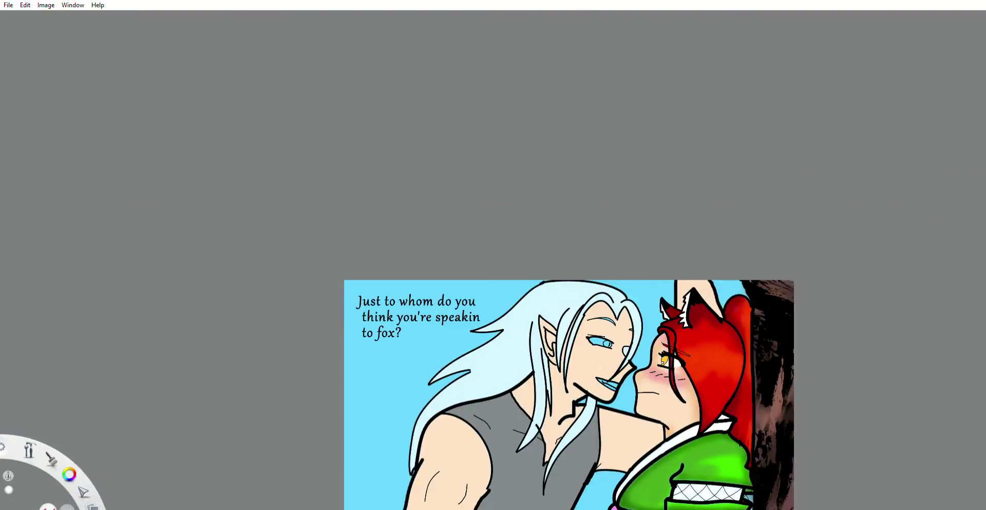
pyautogui.scroll(8, 620, 349)
pyautogui.moveTo(513, 287)
pyautogui.mouseDown()
pyautogui.moveTo(418, 260)
pyautogui.moveTo(470, 255)
pyautogui.moveTo(378, 262)
pyautogui.moveTo(411, 295)
pyautogui.moveTo(514, 308)
pyautogui.moveTo(422, 280)
pyautogui.moveTo(393, 237)
pyautogui.moveTo(378, 233)
pyautogui.mouseUp()
pyautogui.scroll(-1, 493, 257)
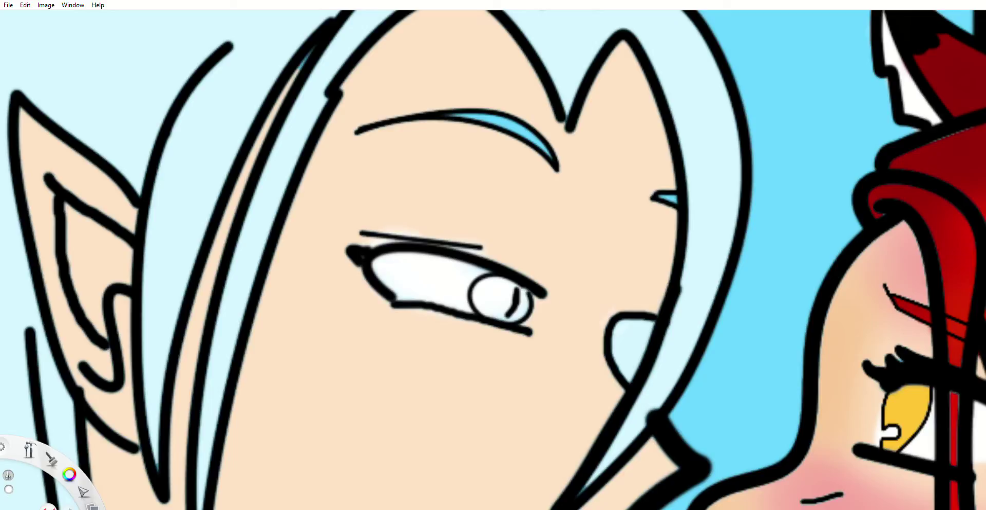
# Paint the teeth in the elf's open mouth white
pyautogui.scroll(-3, 493, 256)
pyautogui.scroll(-3, 475, 401)
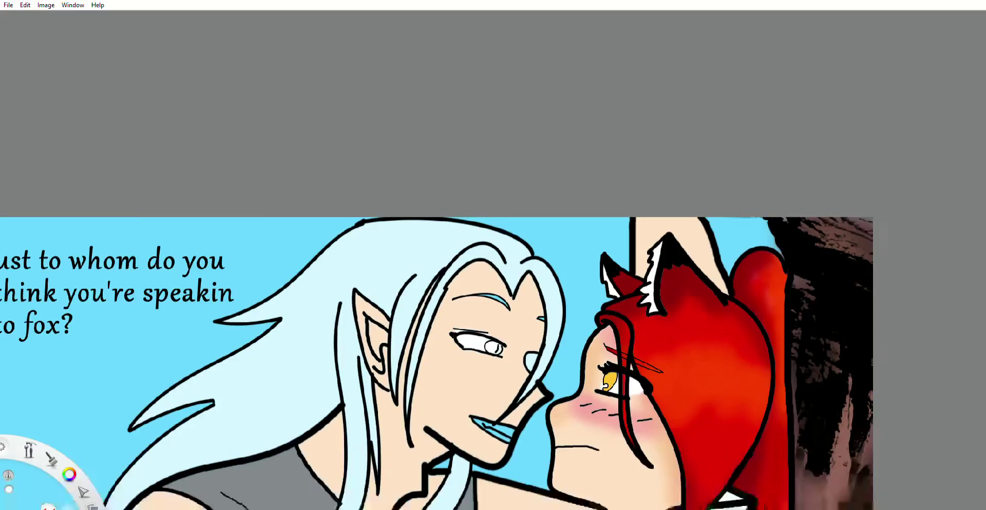
pyautogui.scroll(6, 477, 413)
pyautogui.moveTo(526, 417)
pyautogui.mouseDown()
pyautogui.moveTo(436, 378)
pyautogui.moveTo(531, 432)
pyautogui.moveTo(460, 381)
pyautogui.moveTo(537, 404)
pyautogui.moveTo(519, 422)
pyautogui.moveTo(477, 412)
pyautogui.mouseUp()
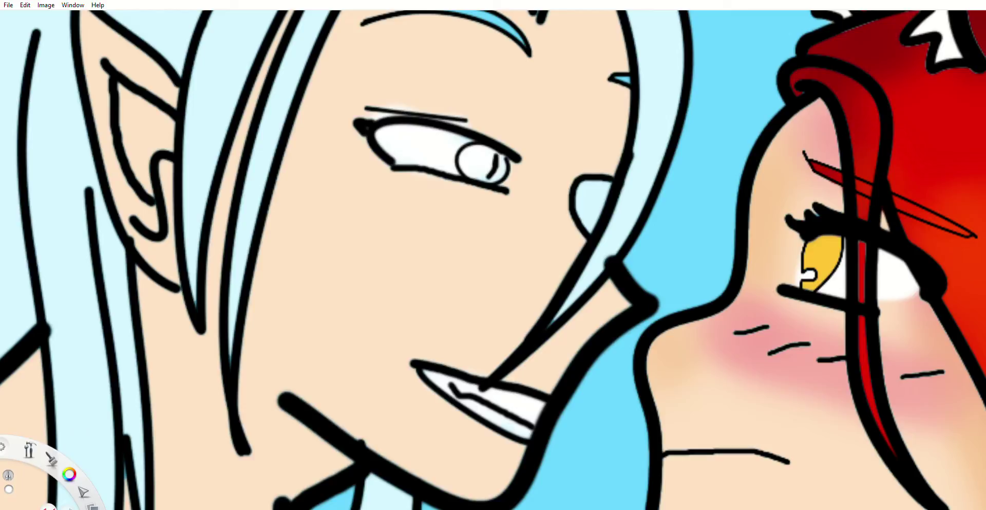
# Paint the iris of the elf's near eye bright cyan blue
pyautogui.moveTo(479, 178); pyautogui.dragTo(491, 178)
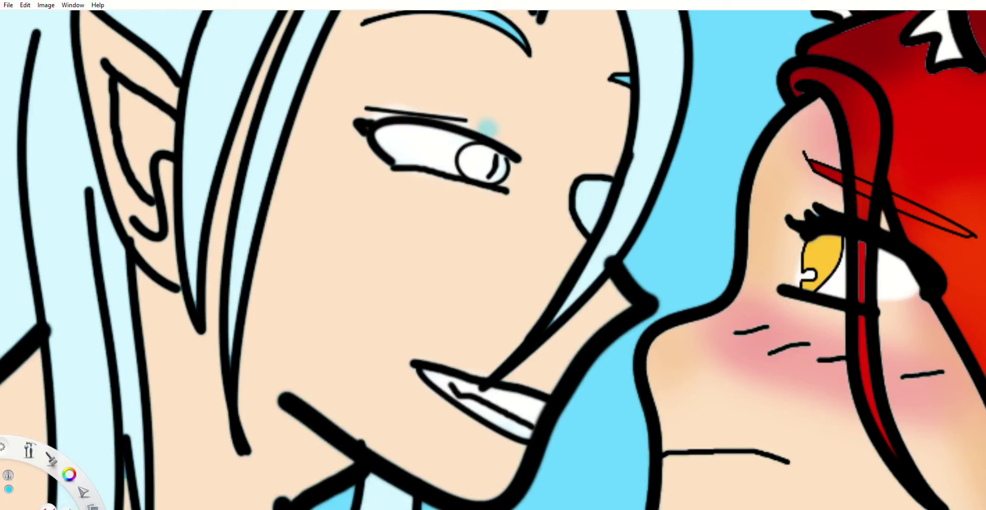
pyautogui.moveTo(478, 154)
pyautogui.mouseDown()
pyautogui.moveTo(465, 159)
pyautogui.moveTo(477, 175)
pyautogui.moveTo(496, 174)
pyautogui.moveTo(494, 154)
pyautogui.moveTo(478, 170)
pyautogui.mouseUp()
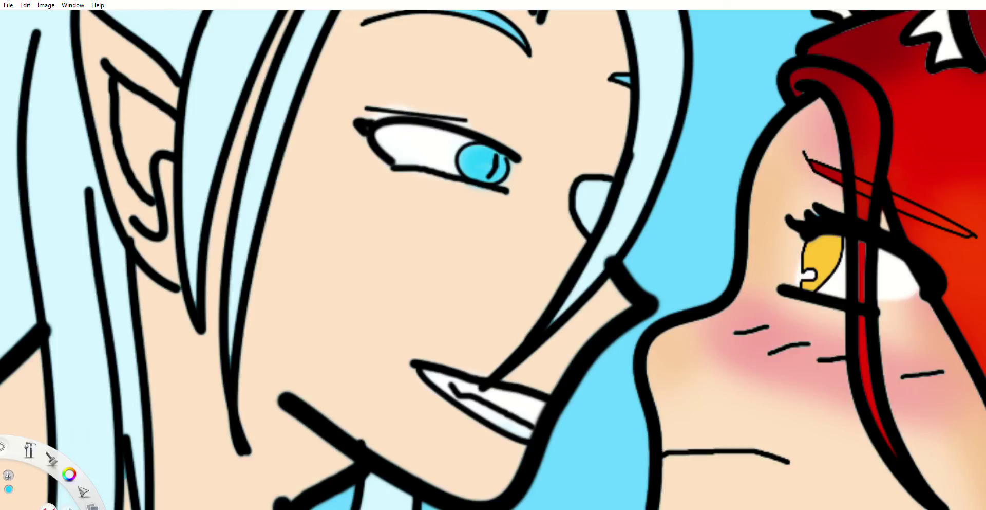
pyautogui.scroll(-9, 497, 162)
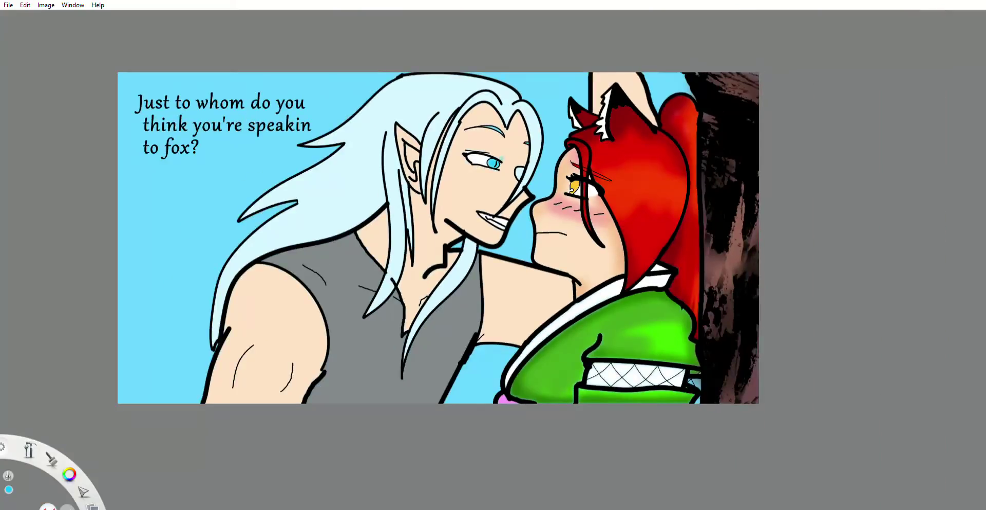
# Select the elf's skin with the Magic Wand and softly shade his face, neck and arms with a darker peach tone
pyautogui.scroll(-1, 366, 141)
pyautogui.scroll(3, 348, 126)
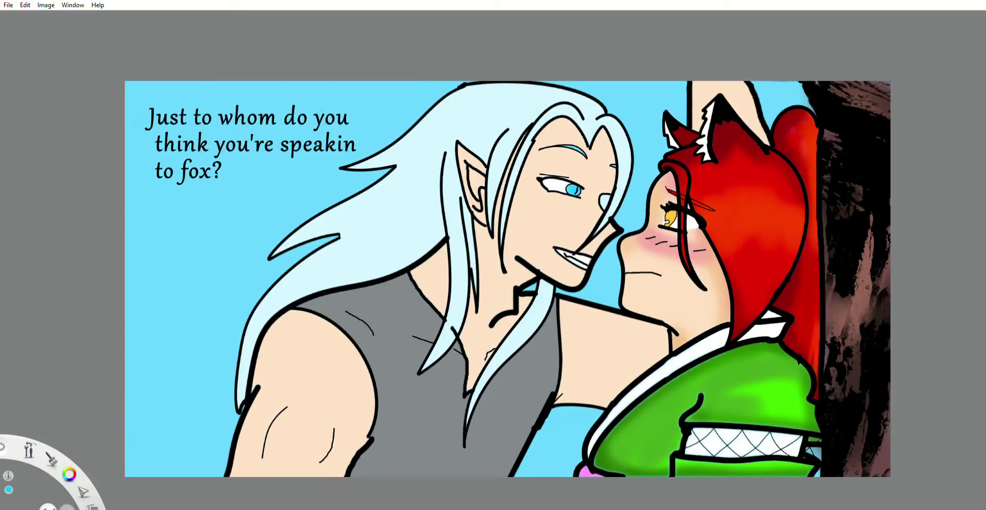
pyautogui.press('w')
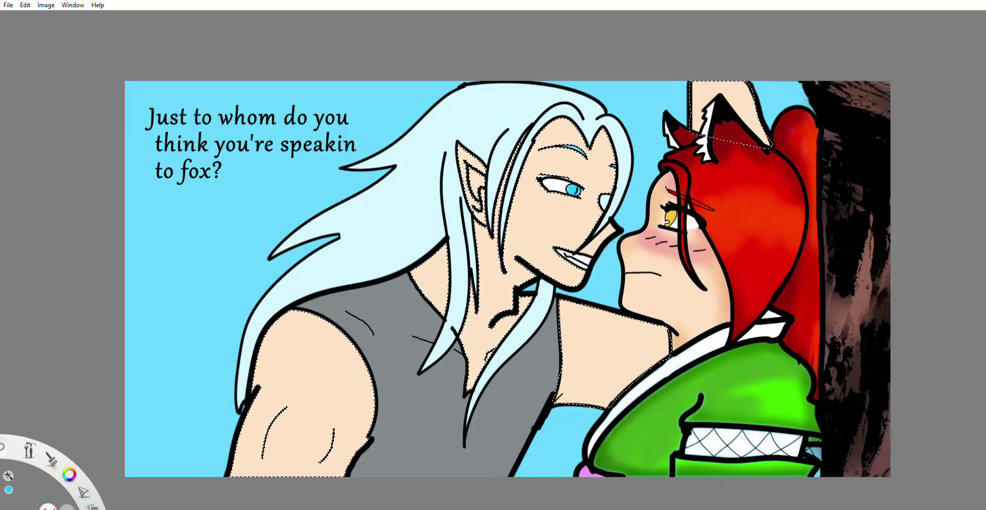
pyautogui.press('i')
pyautogui.click(554, 226)
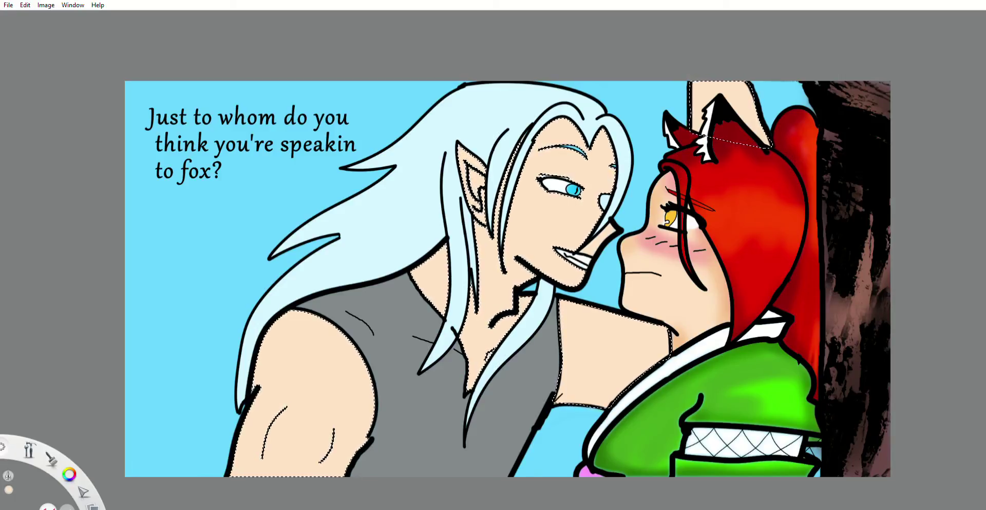
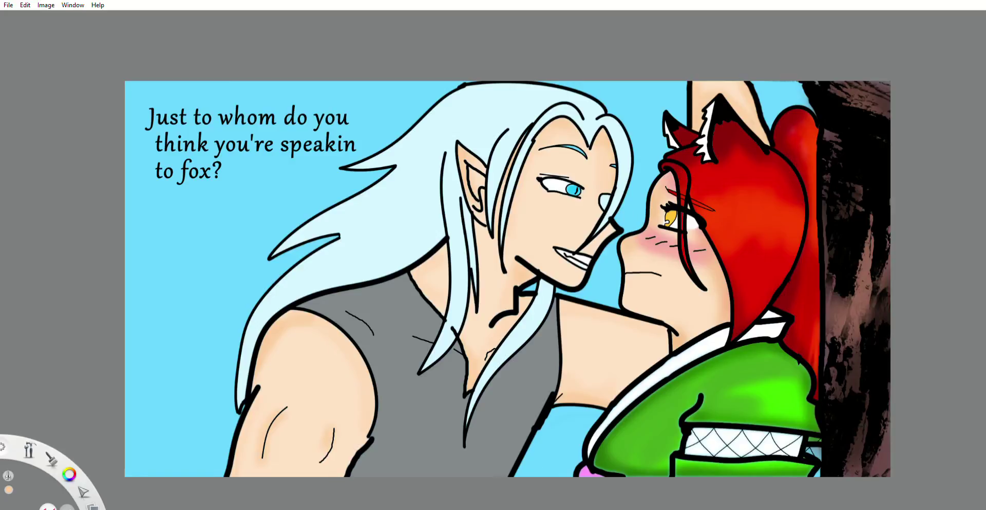
# Erase the black outline of the elf's far eye beside the front hair strand
pyautogui.scroll(5, 601, 202)
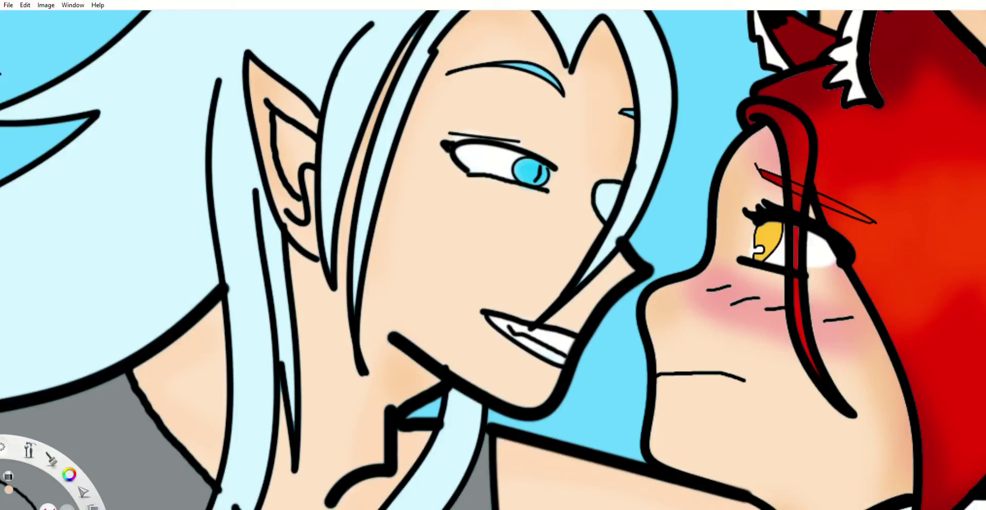
pyautogui.moveTo(604, 182)
pyautogui.mouseDown()
pyautogui.moveTo(597, 211)
pyautogui.moveTo(617, 182)
pyautogui.moveTo(605, 222)
pyautogui.moveTo(622, 182)
pyautogui.mouseUp()
pyautogui.moveTo(597, 211); pyautogui.dragTo(597, 256)
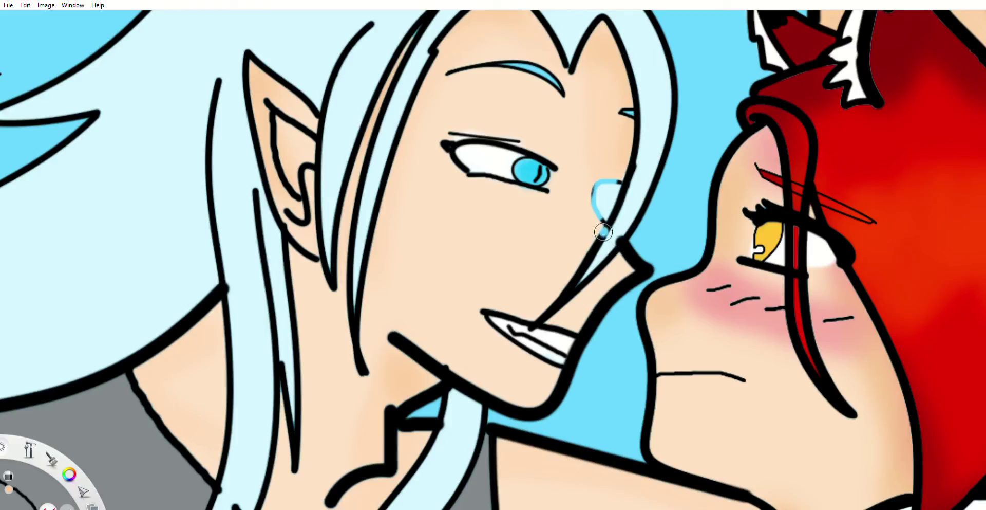
pyautogui.moveTo(601, 218); pyautogui.dragTo(606, 223)
pyautogui.moveTo(617, 178); pyautogui.dragTo(621, 191)
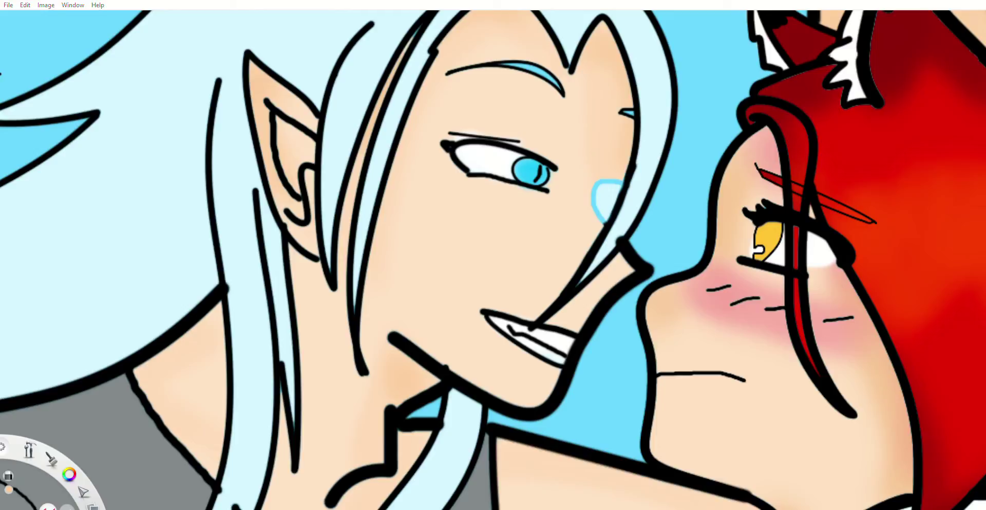
pyautogui.hotkey('ctrl', 'z')
pyautogui.hotkey('ctrl', 'y')
pyautogui.hotkey('ctrl', 'z')
pyautogui.hotkey('ctrl', 'y')
pyautogui.moveTo(587, 213)
pyautogui.mouseDown()
pyautogui.moveTo(594, 186)
pyautogui.moveTo(619, 184)
pyautogui.moveTo(602, 218)
pyautogui.mouseUp()
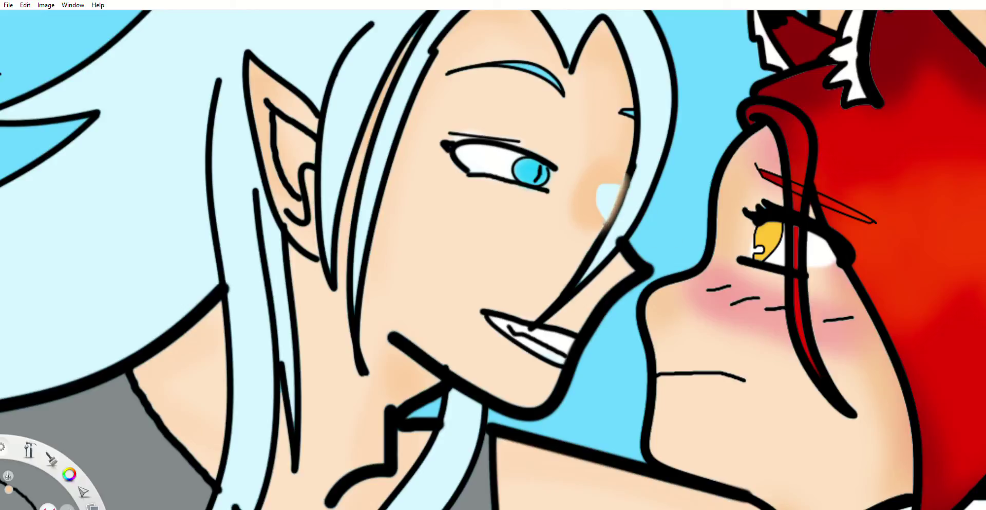
pyautogui.moveTo(613, 219)
pyautogui.mouseDown()
pyautogui.moveTo(625, 189)
pyautogui.moveTo(609, 224)
pyautogui.moveTo(618, 206)
pyautogui.mouseUp()
pyautogui.hotkey('ctrl', 'z')
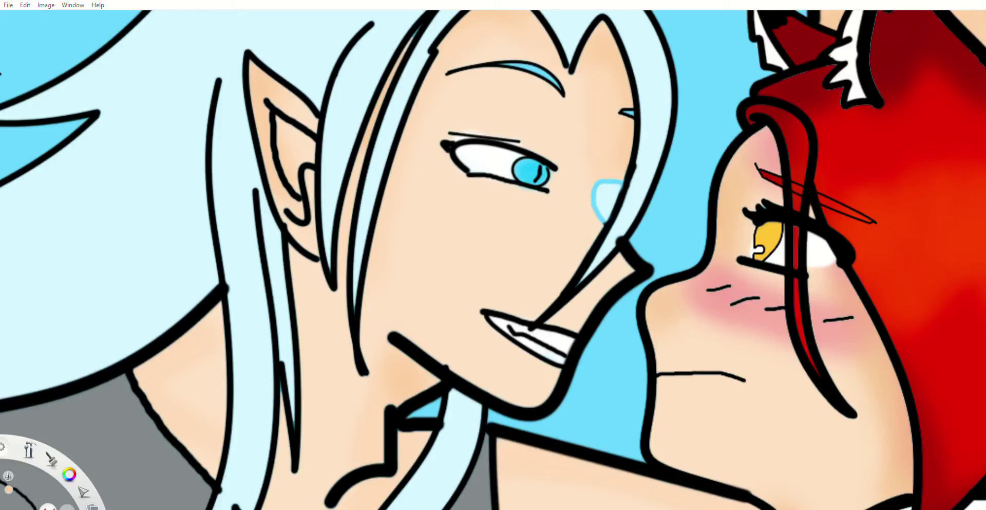
pyautogui.moveTo(642, 203)
pyautogui.mouseDown()
pyautogui.moveTo(623, 185)
pyautogui.moveTo(589, 253)
pyautogui.mouseUp()
pyautogui.hotkey('ctrl', 'z')
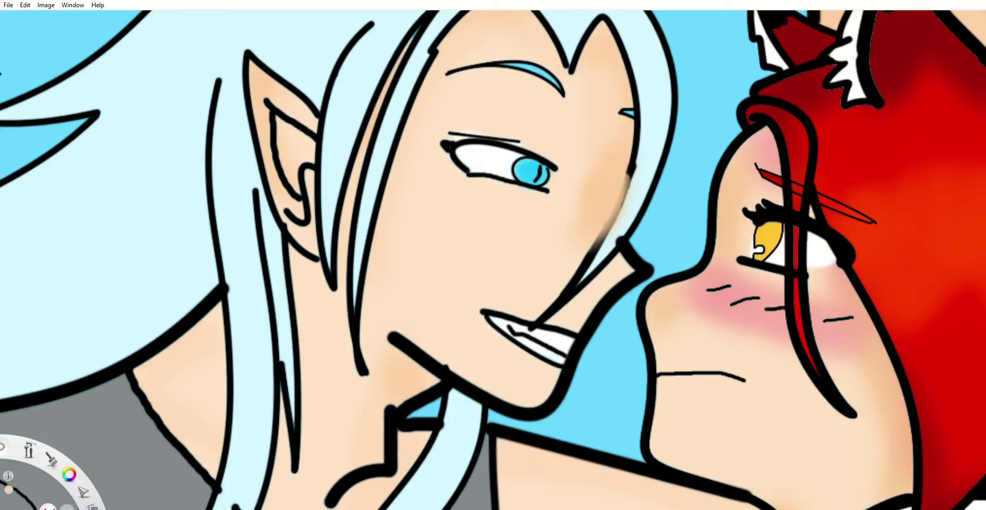
pyautogui.hotkey('ctrl', 'z')
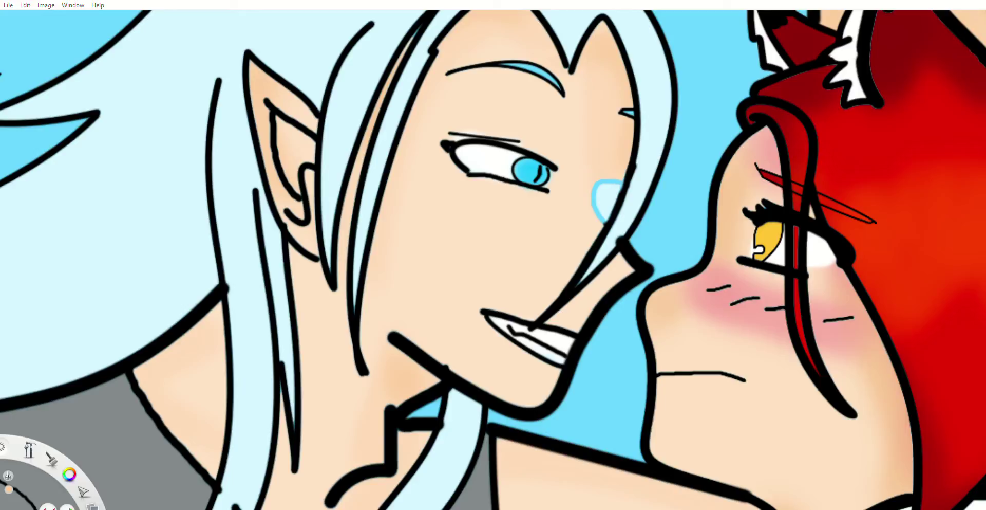
# Paint over the elf's far eye with peach skin tones, darker along the hair strand and lighter towards the cheek
pyautogui.scroll(5, 651, 201)
pyautogui.moveTo(570, 103)
pyautogui.mouseDown()
pyautogui.moveTo(509, 169)
pyautogui.moveTo(480, 242)
pyautogui.moveTo(488, 272)
pyautogui.moveTo(529, 126)
pyautogui.moveTo(475, 262)
pyautogui.moveTo(499, 241)
pyautogui.moveTo(526, 146)
pyautogui.moveTo(441, 349)
pyautogui.mouseUp()
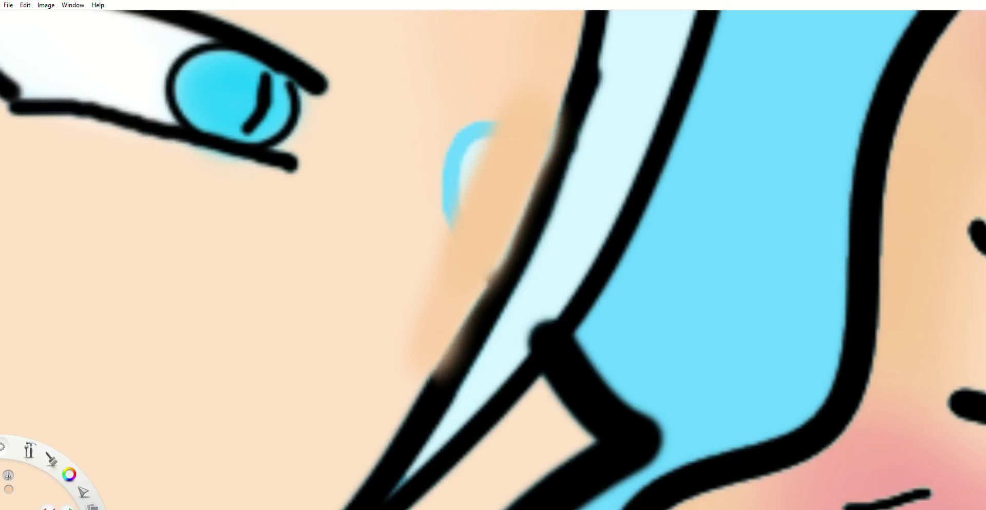
pyautogui.click(596, 127)
pyautogui.keyDown('alt'); pyautogui.click(418, 154); pyautogui.keyUp('alt')
pyautogui.moveTo(478, 116); pyautogui.dragTo(448, 157)
pyautogui.moveTo(474, 118); pyautogui.dragTo(441, 191)
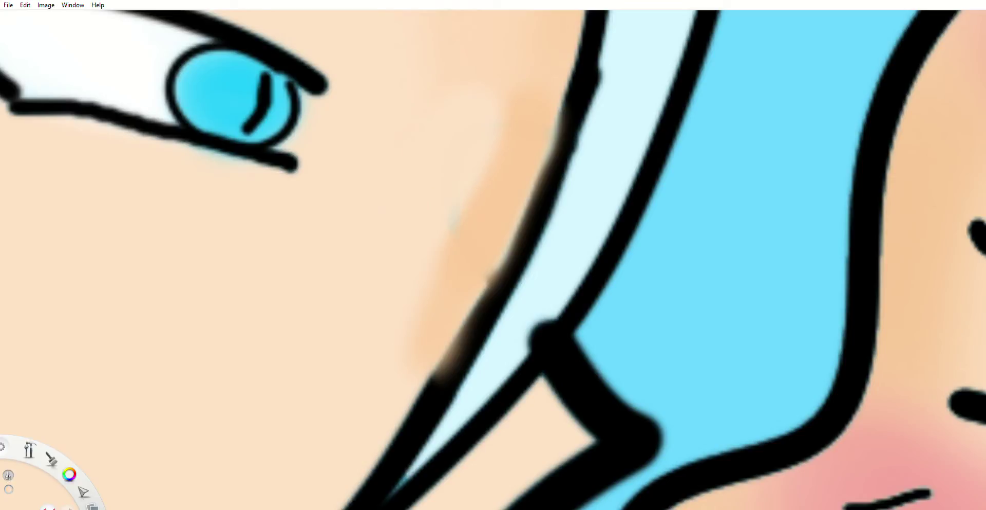
# Blend the repainted skin along the front hair strand into the rest of the elf's face
pyautogui.scroll(-11, 427, 279)
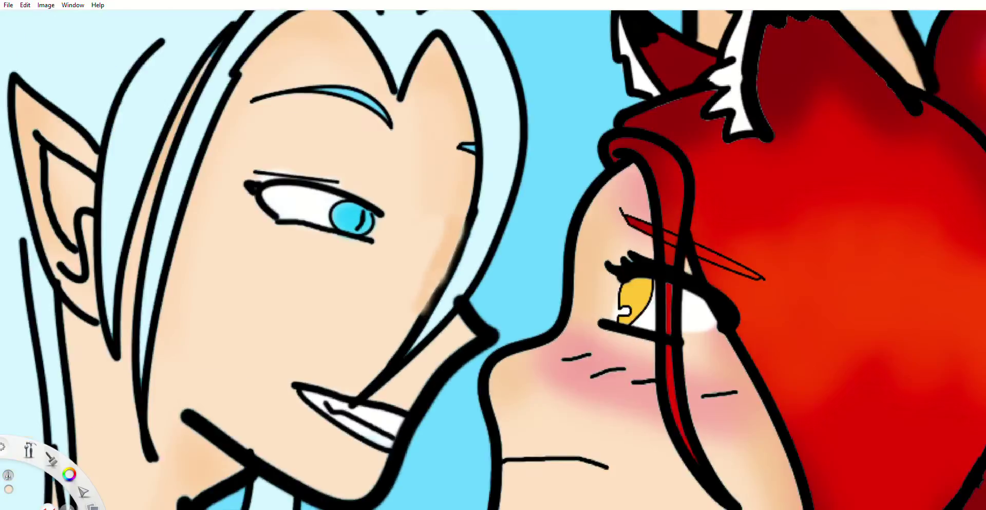
pyautogui.scroll(4, 380, 327)
pyautogui.moveTo(514, 189); pyautogui.dragTo(506, 210)
pyautogui.moveTo(521, 173); pyautogui.dragTo(517, 189)
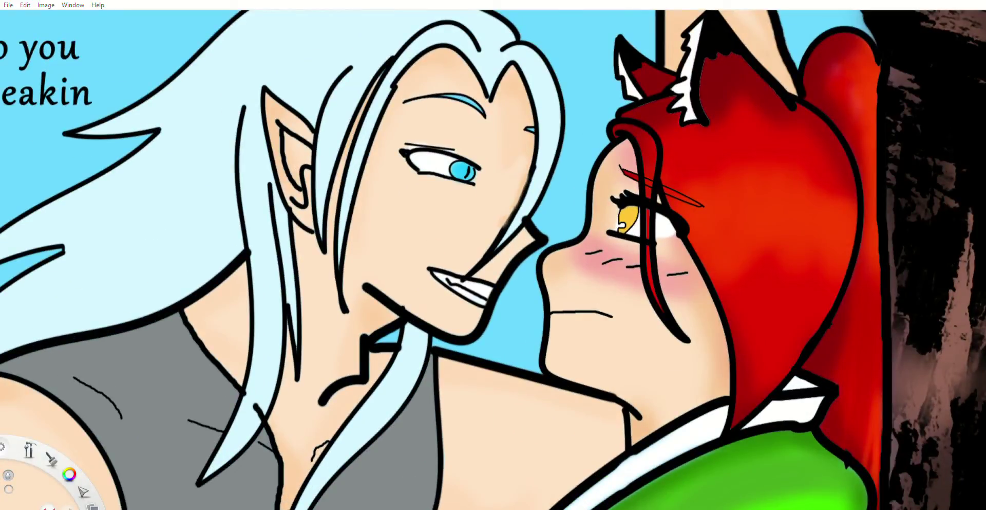
pyautogui.moveTo(511, 135); pyautogui.dragTo(515, 205)
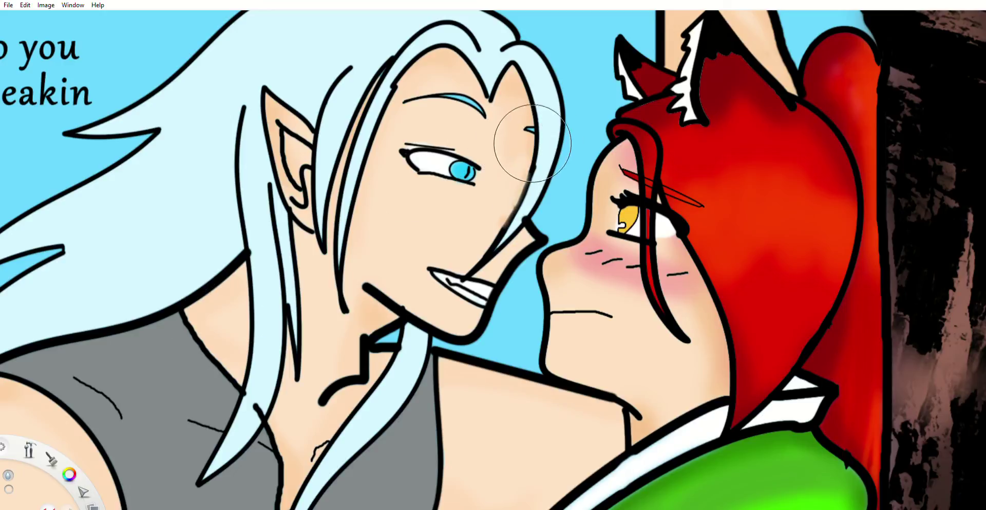
pyautogui.scroll(-4, 650, 254)
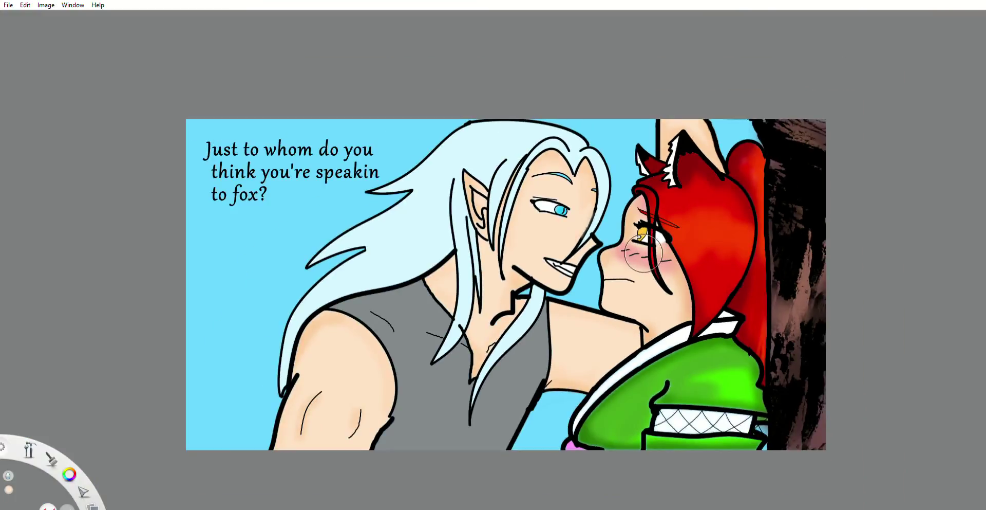
# Select both of the elf's eyebrows with the Magic Wand, colour them pale blue like his hair, and clear the selection
pyautogui.scroll(5, 606, 206)
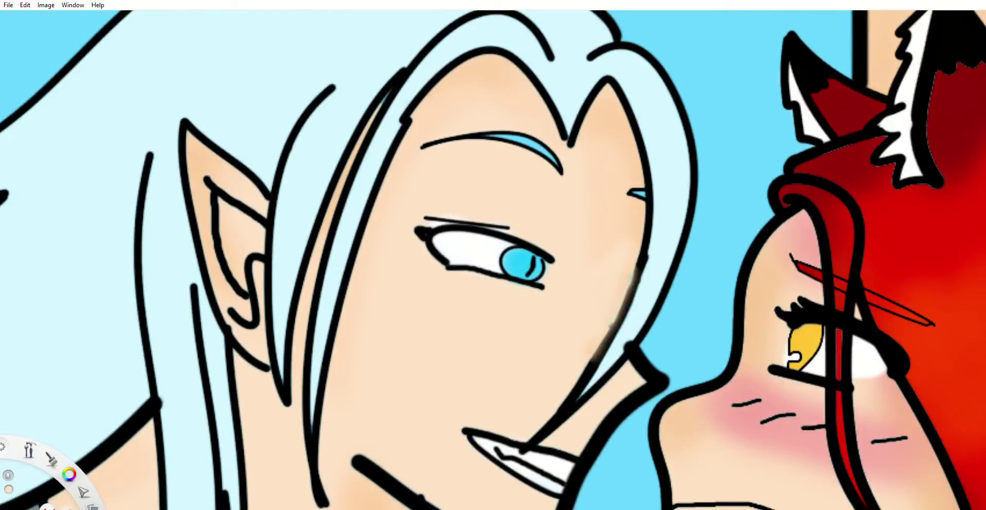
pyautogui.press('space')
pyautogui.press('space')
pyautogui.click(534, 144)
pyautogui.click(640, 194)
pyautogui.keyDown('shift'); pyautogui.click(532, 143); pyautogui.keyUp('shift')
pyautogui.press('s')
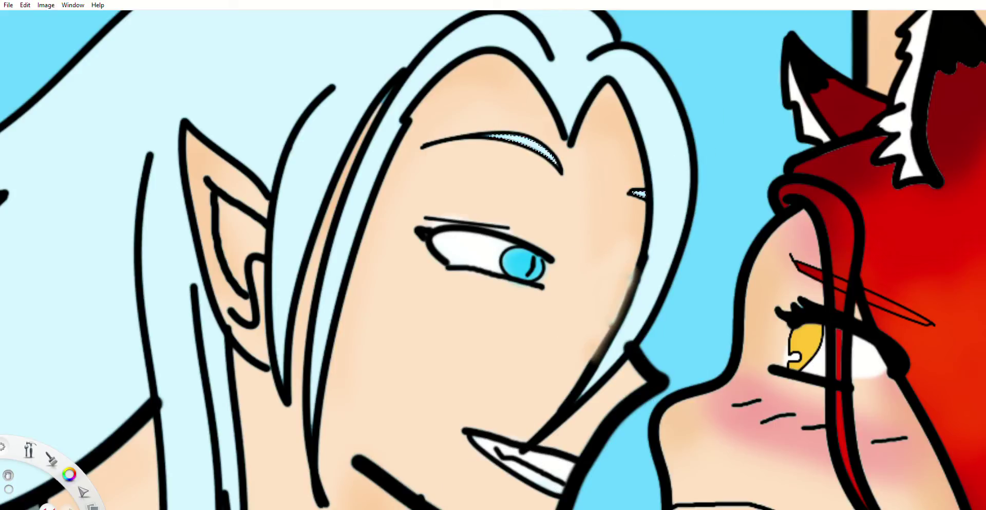
pyautogui.hotkey('ctrl', 'd')
pyautogui.scroll(-4, 619, 247)
pyautogui.scroll(-4, 592, 333)
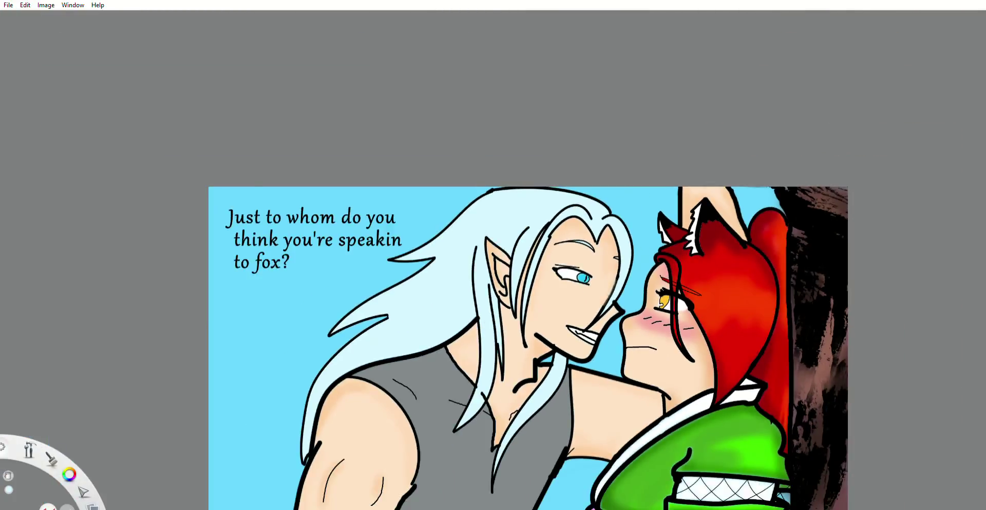
# Select the elf's hair with the Magic Wand, shade its outer edges and tips periwinkle blue with whitish highlights, and deselect it
pyautogui.scroll(1, 555, 419)
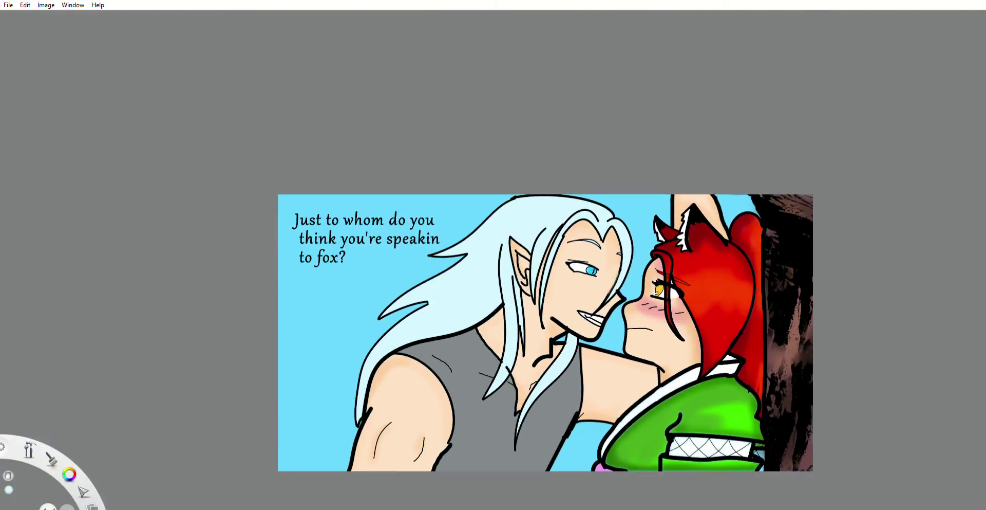
pyautogui.scroll(-1, 546, 333)
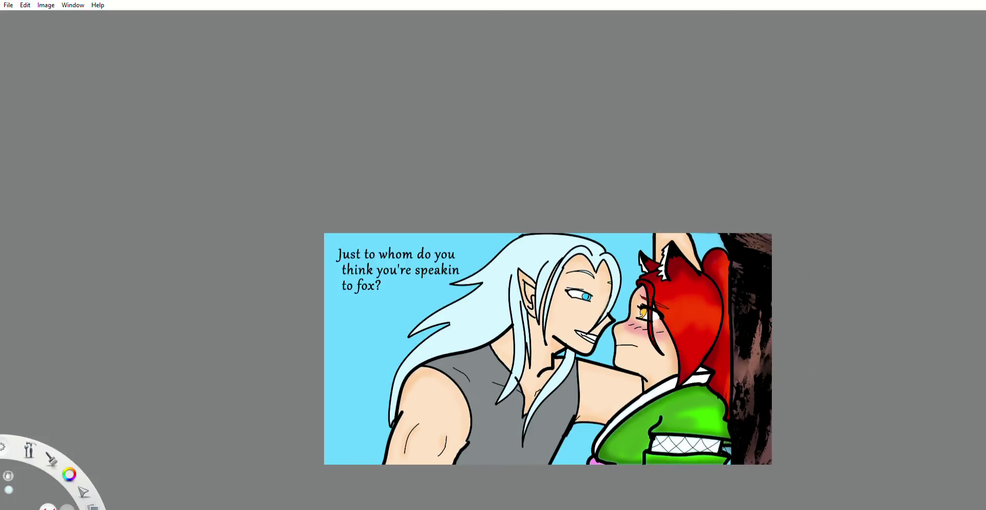
pyautogui.scroll(3, 540, 283)
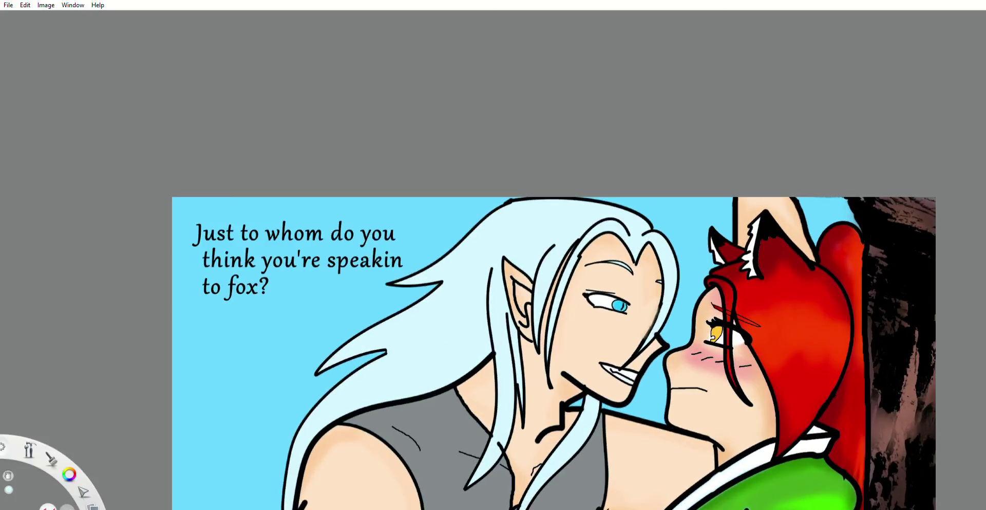
pyautogui.press('w')
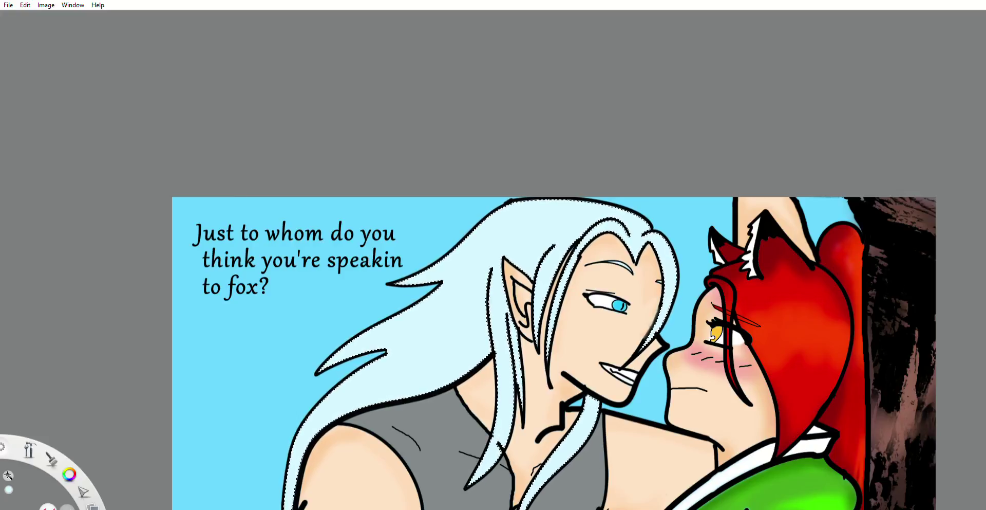
pyautogui.press('b')
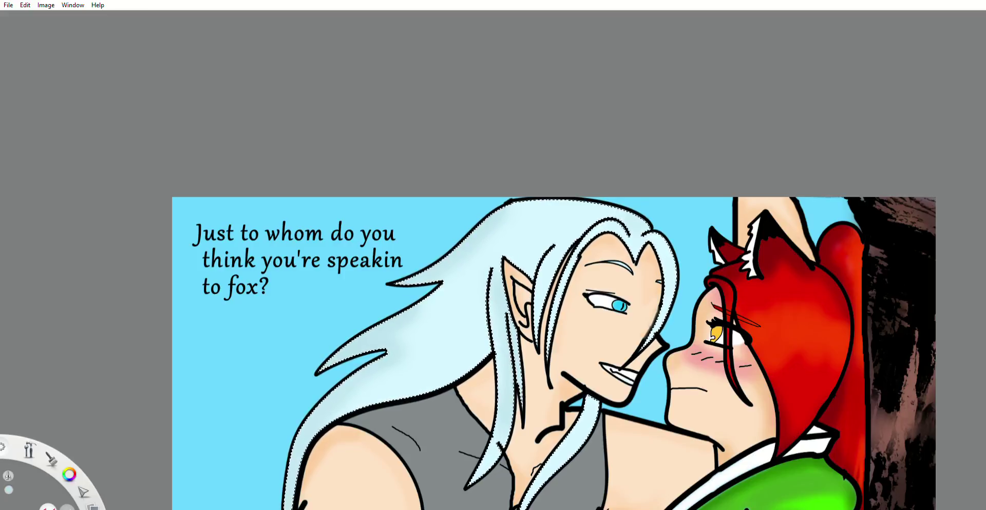
pyautogui.scroll(-6, 624, 248)
pyautogui.scroll(5, 613, 368)
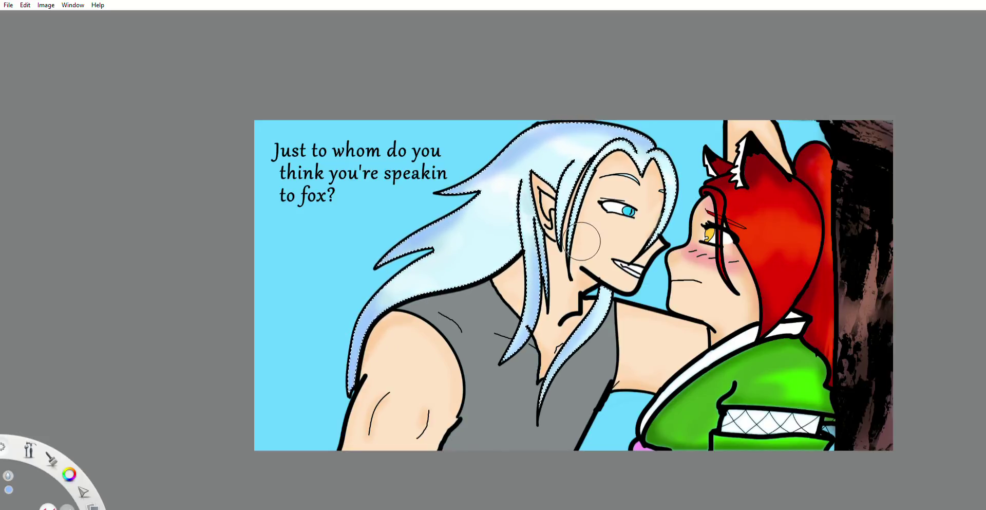
pyautogui.moveTo(495, 333); pyautogui.dragTo(514, 339)
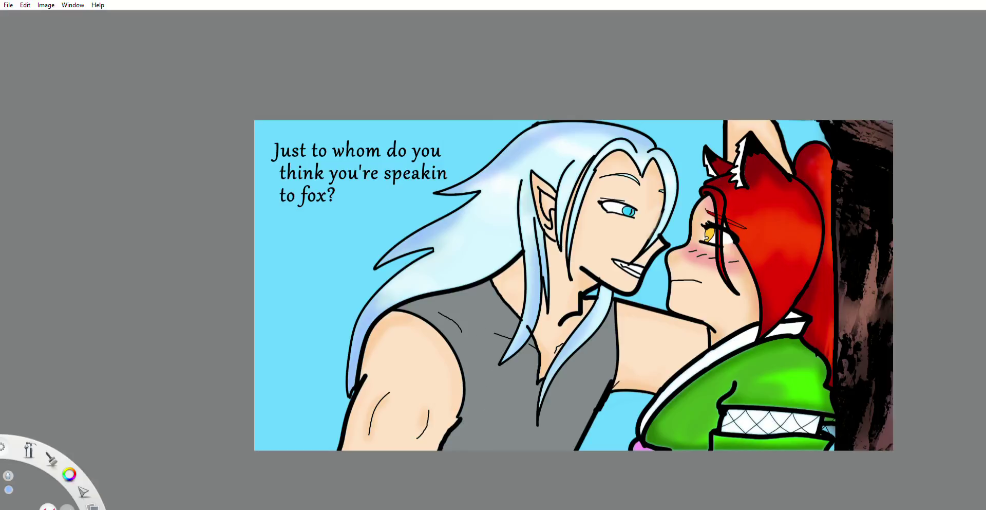
# Select the iris of the elf's near eye with the Magic Wand and shade its upper part dark blue
pyautogui.press('w')
pyautogui.scroll(5, 640, 204)
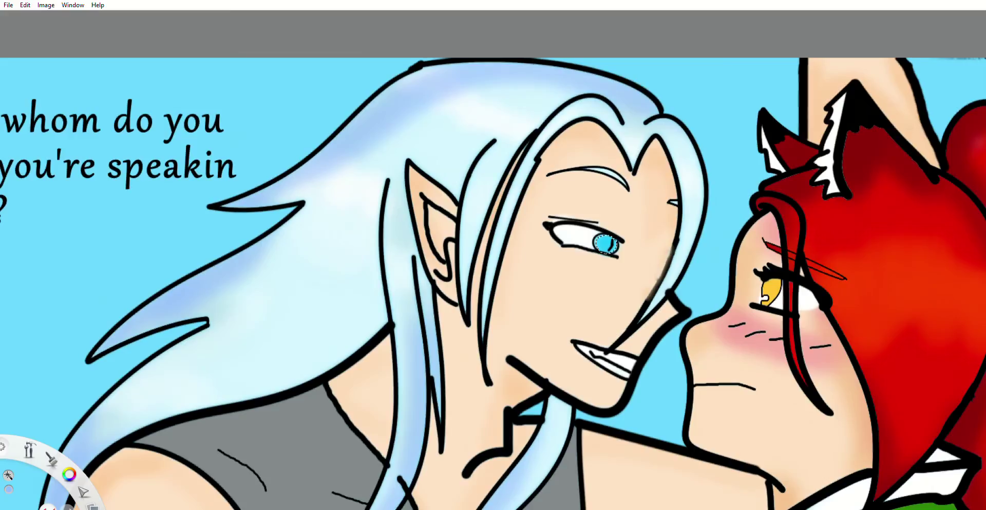
pyautogui.scroll(3, 626, 263)
pyautogui.press('b')
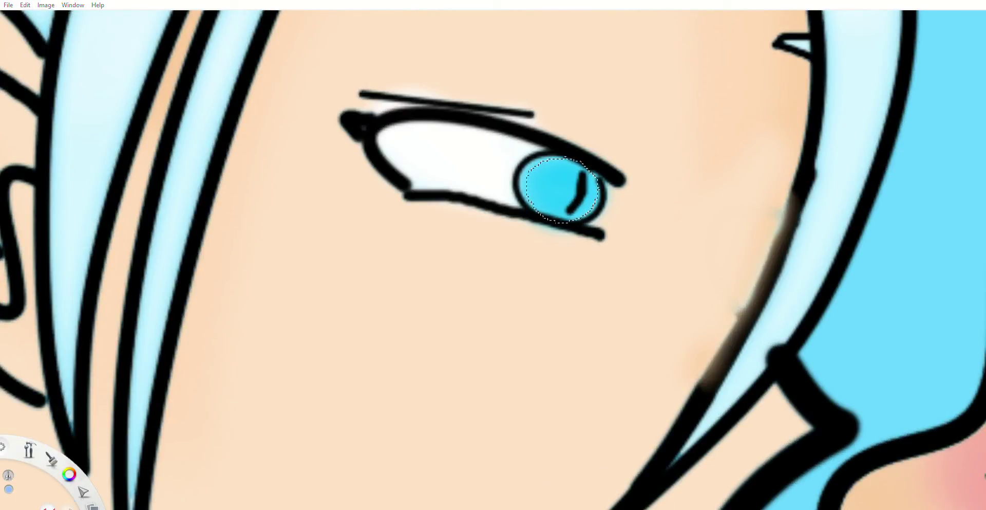
pyautogui.moveTo(538, 177); pyautogui.dragTo(548, 203)
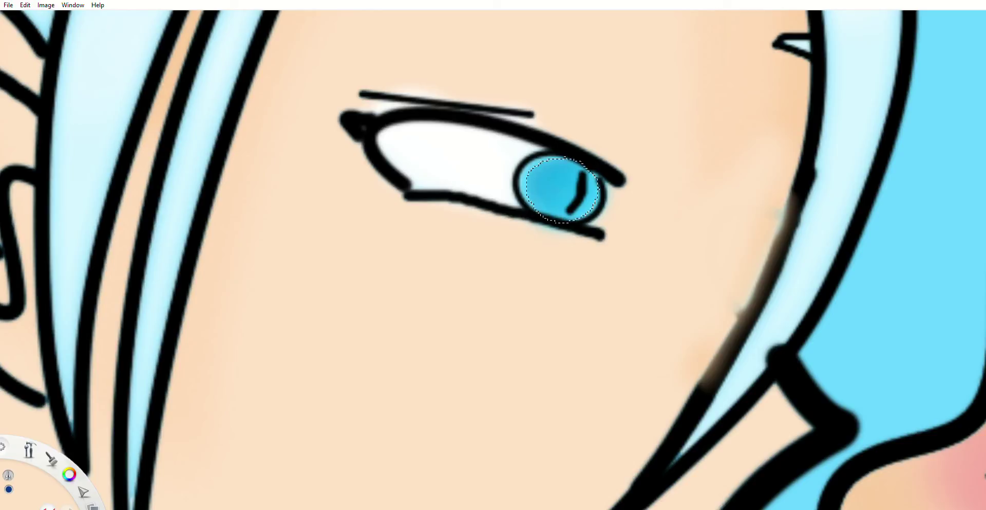
pyautogui.press('w')
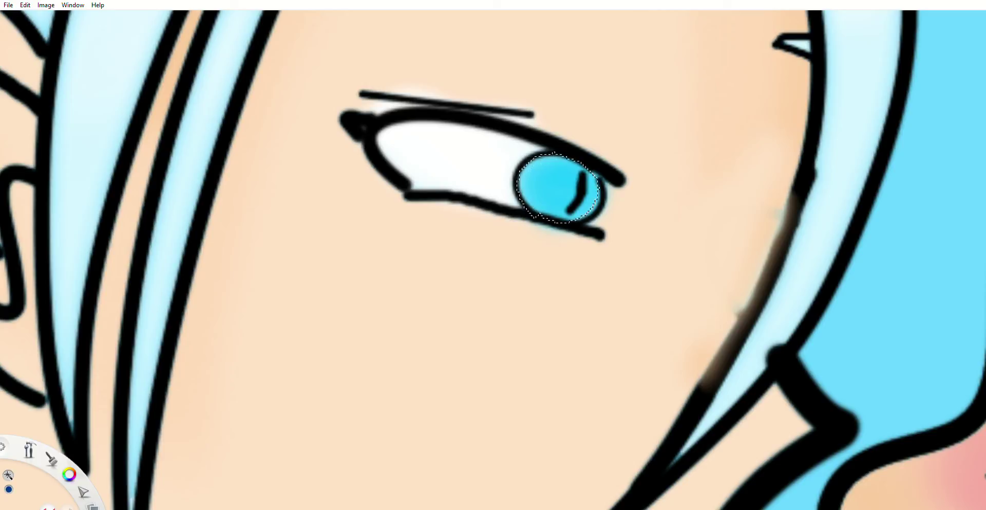
pyautogui.press('b')
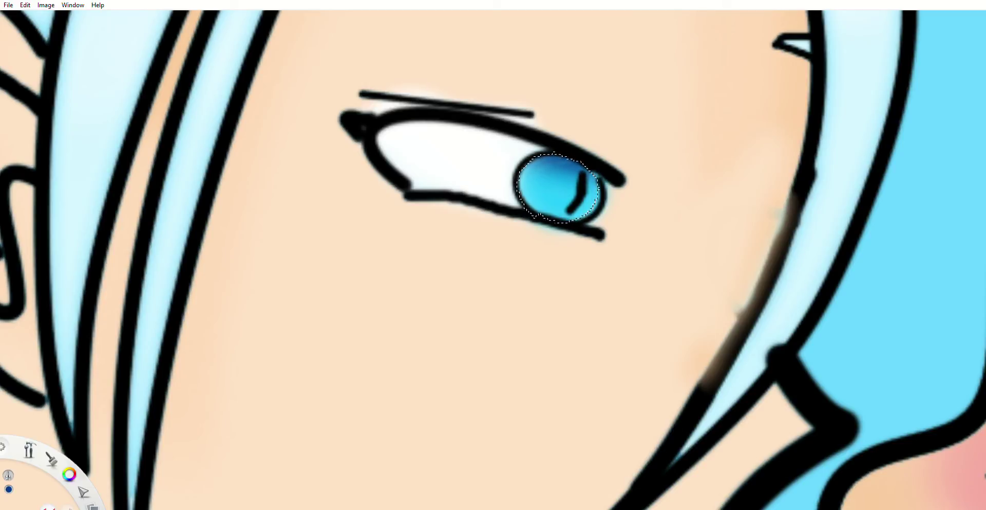
# Add small white highlights at the lower and outer edges of the elf's iris
pyautogui.click(9, 489)
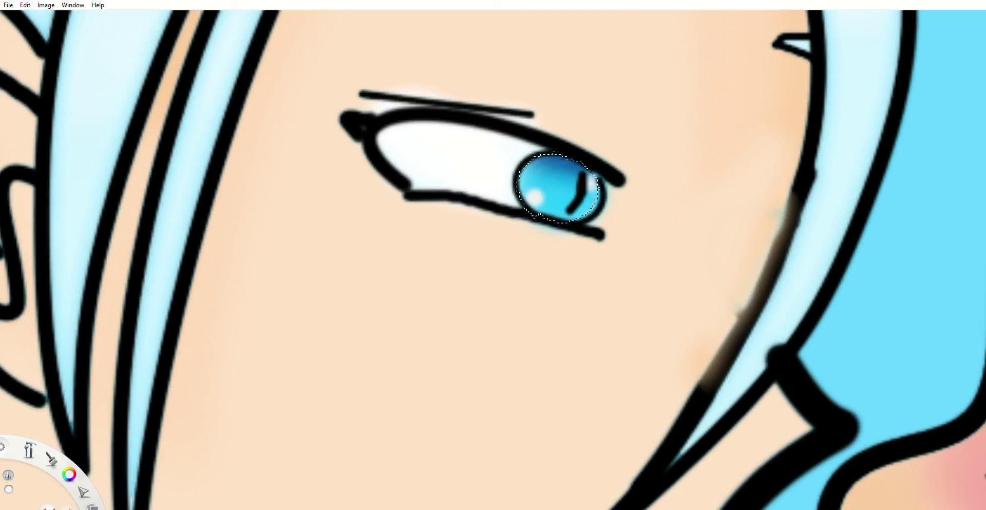
pyautogui.scroll(-5, 578, 218)
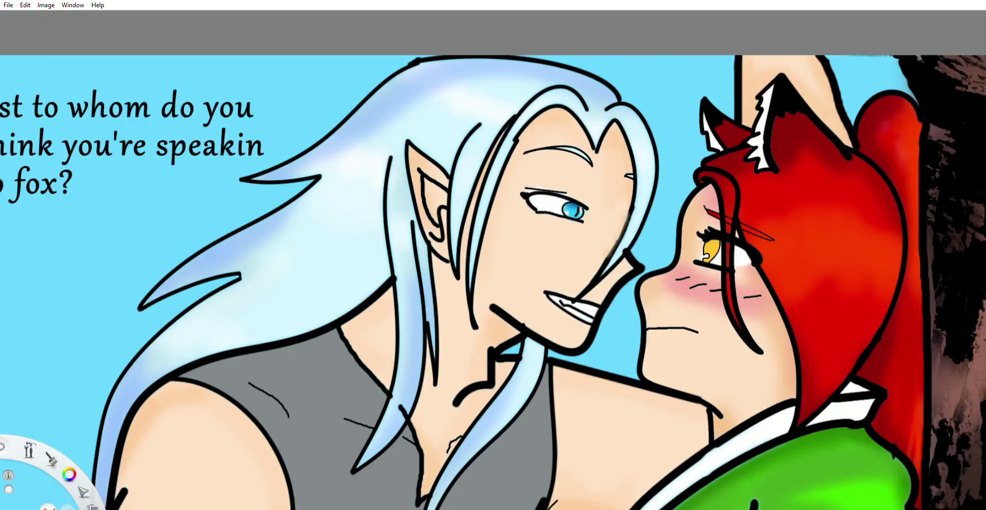
pyautogui.scroll(-5, 570, 208)
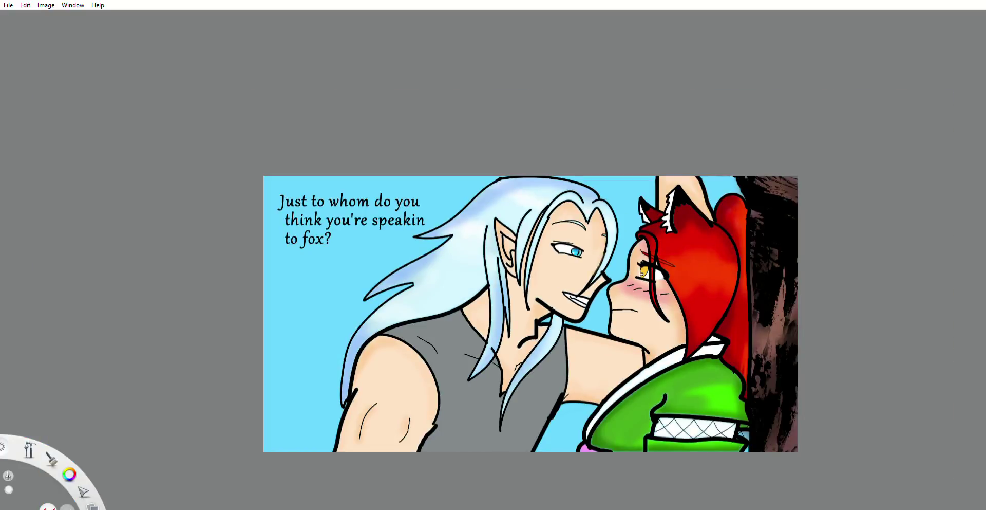
# Try a whitish cloud in the blue sky just below the speech text, and undo it
pyautogui.scroll(-2, 702, 357)
pyautogui.scroll(2, 761, 389)
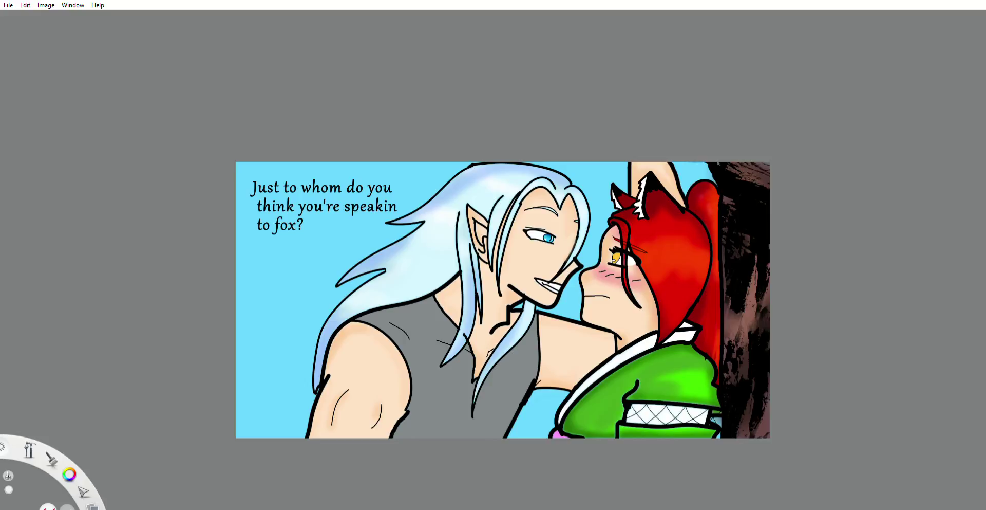
pyautogui.moveTo(285, 250); pyautogui.dragTo(314, 252)
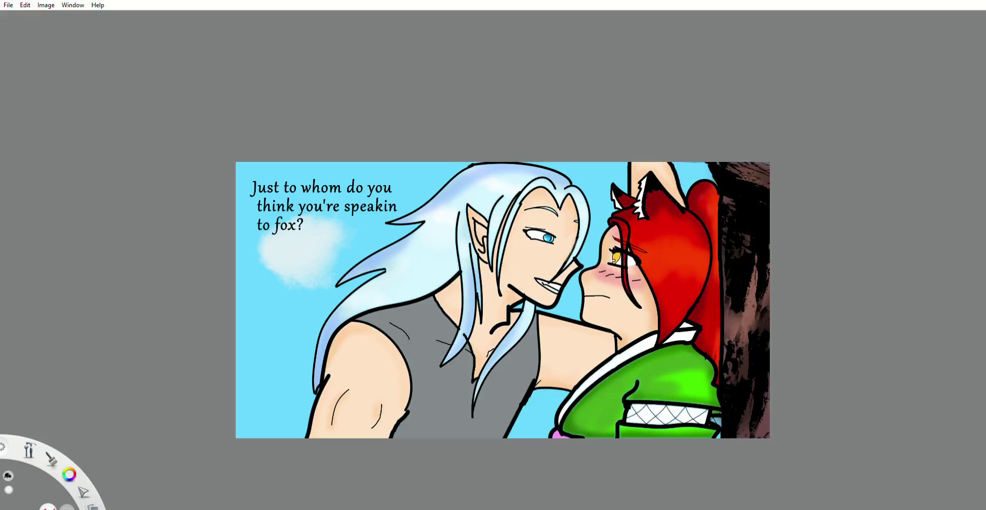
pyautogui.hotkey('ctrl', 'z')
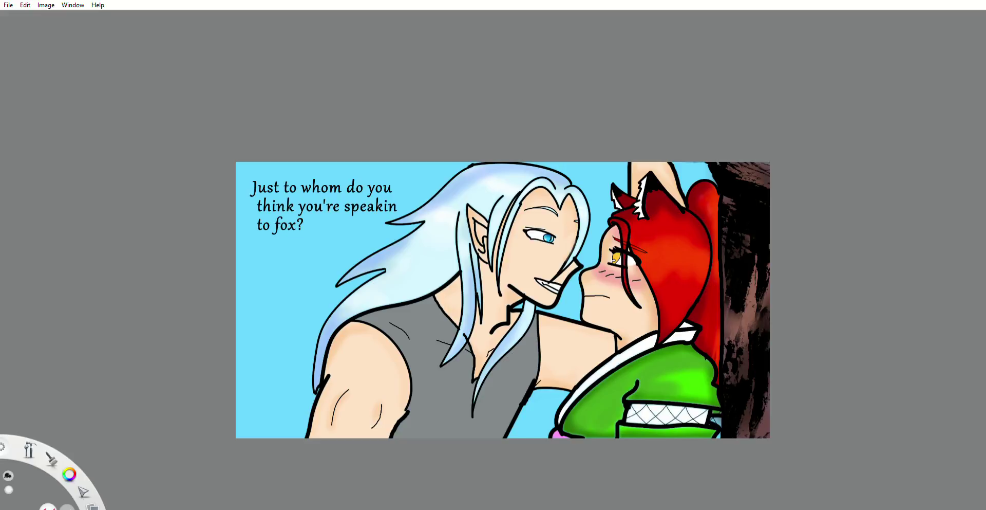
# Paint soft whitish clouds in the sky beside the elf's hair, behind the speech text, along the upper edge and between the two faces
pyautogui.moveTo(255, 295); pyautogui.dragTo(280, 263)
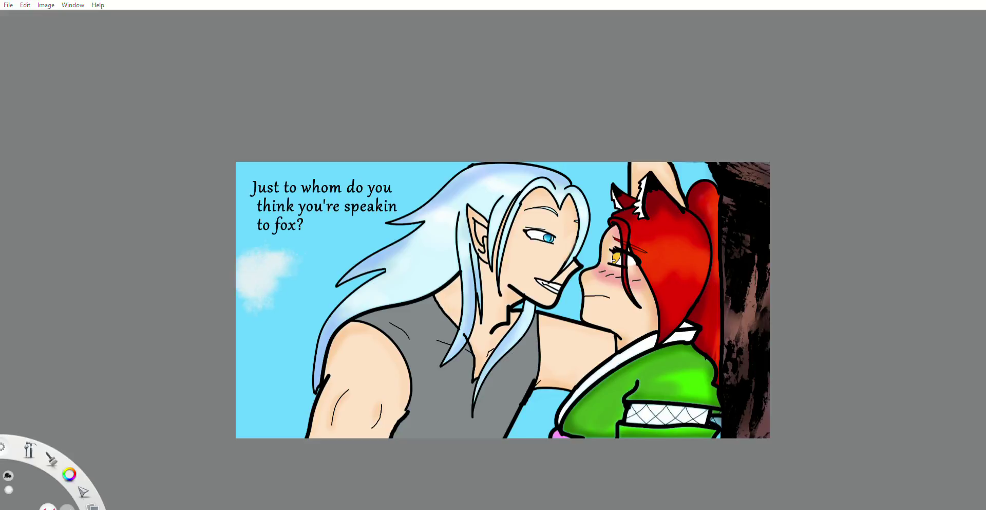
pyautogui.moveTo(245, 208); pyautogui.dragTo(400, 177)
pyautogui.moveTo(349, 208); pyautogui.dragTo(449, 168)
pyautogui.moveTo(557, 167)
pyautogui.mouseDown()
pyautogui.moveTo(612, 185)
pyautogui.moveTo(593, 195)
pyautogui.moveTo(596, 172)
pyautogui.mouseUp()
pyautogui.moveTo(545, 316); pyautogui.dragTo(591, 229)
# Paint whitish clouds in the sky beside the elf's shoulder, extend the middle cloud to his hair, and cloud the gap below his outstretched arm
pyautogui.moveTo(247, 421); pyautogui.dragTo(288, 339)
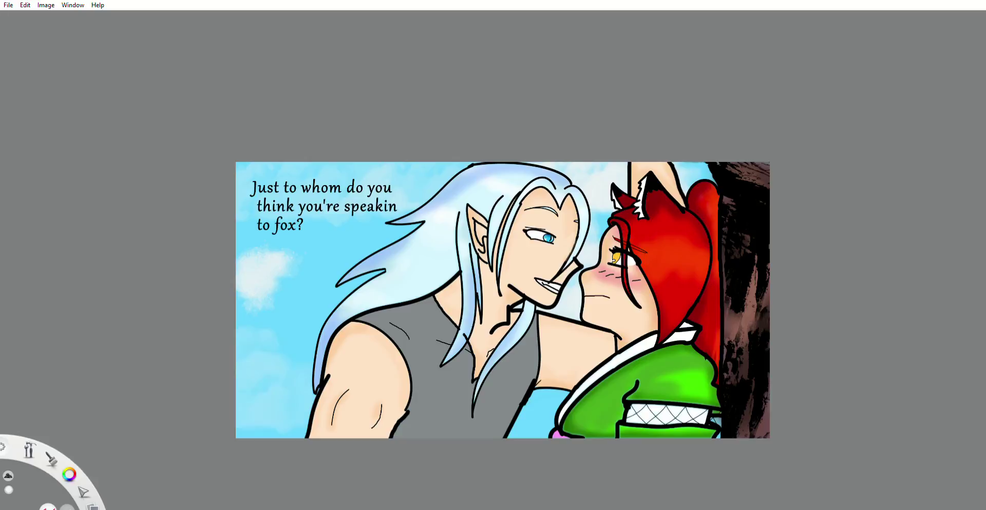
pyautogui.moveTo(256, 421); pyautogui.dragTo(308, 324)
pyautogui.moveTo(252, 426); pyautogui.dragTo(304, 329)
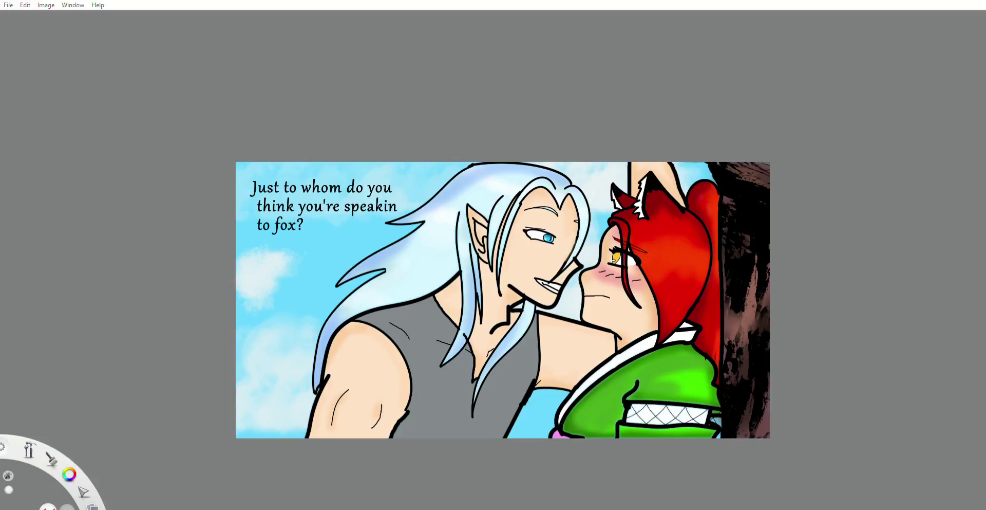
pyautogui.moveTo(360, 283)
pyautogui.mouseDown()
pyautogui.moveTo(321, 236)
pyautogui.moveTo(315, 268)
pyautogui.moveTo(359, 247)
pyautogui.mouseUp()
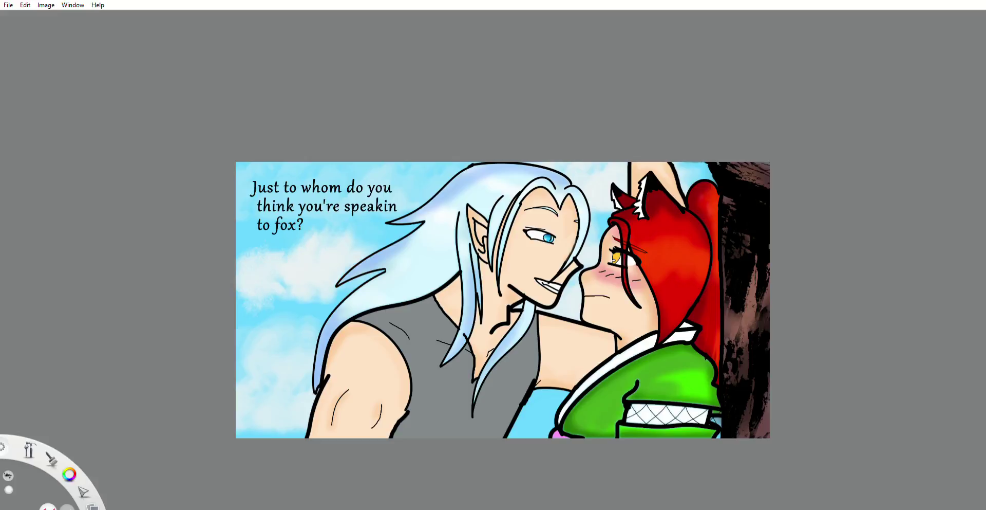
pyautogui.moveTo(532, 402); pyautogui.dragTo(554, 391)
pyautogui.scroll(-3, 526, 351)
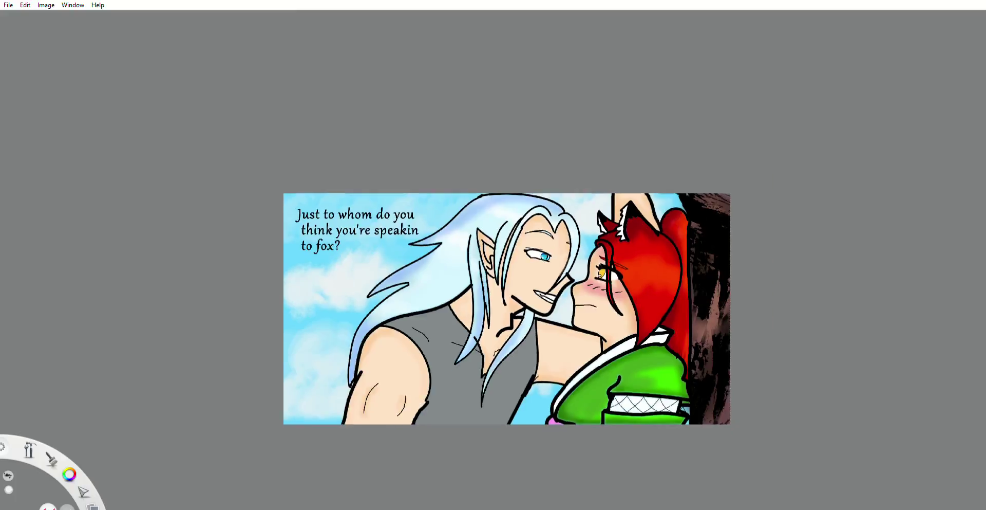
pyautogui.scroll(2, 617, 419)
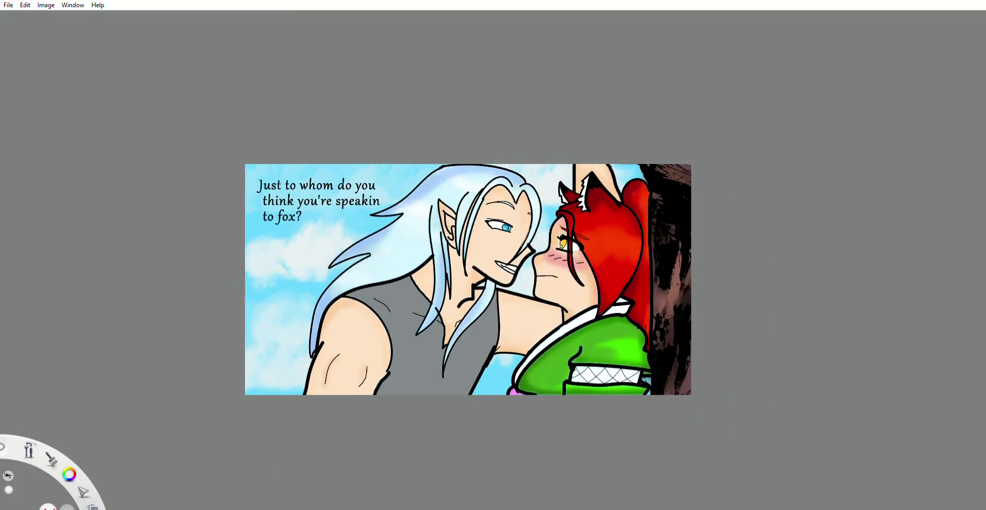